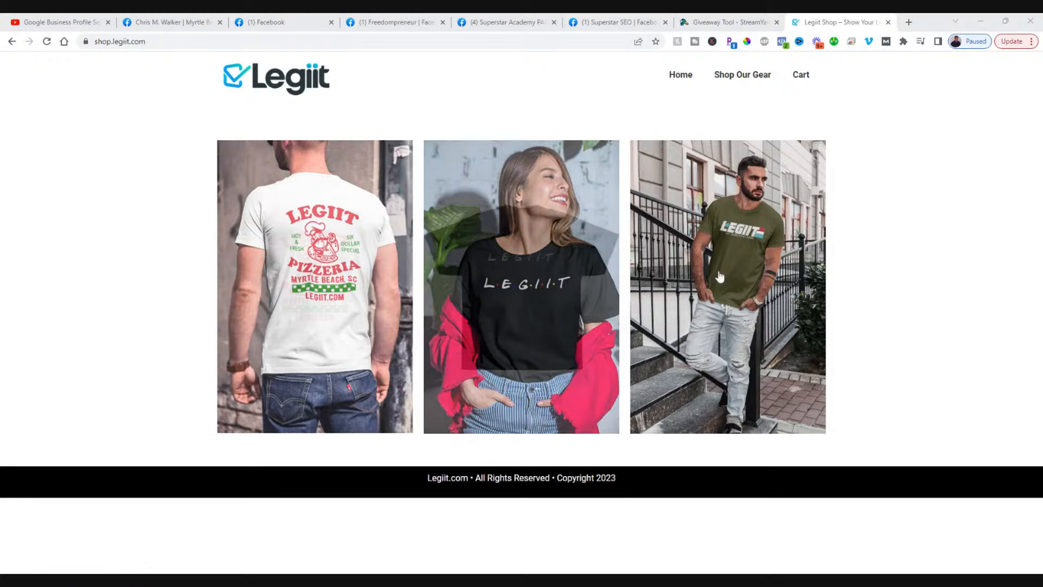
Step: Open the shop's gear catalogue and look through the products on both result pages
left_click(749, 74)
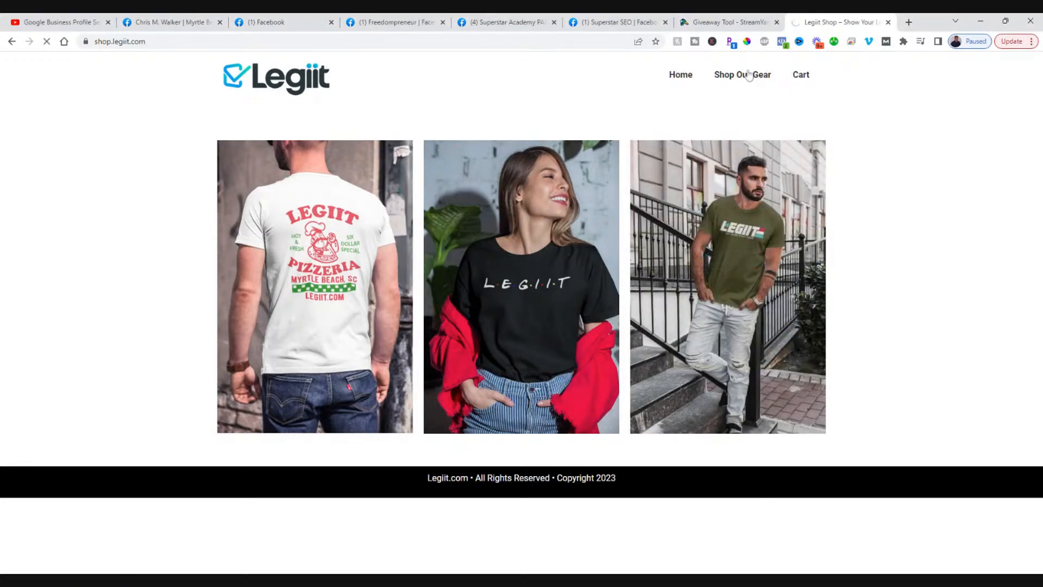
scroll(484, 250, "down", 4)
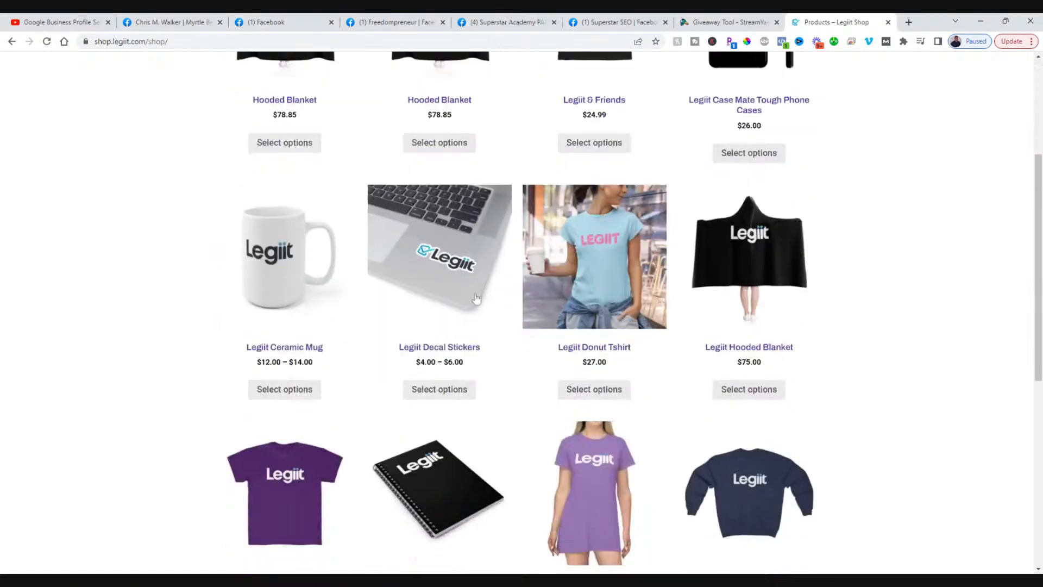
scroll(476, 298, "down", 8)
left_click(515, 503)
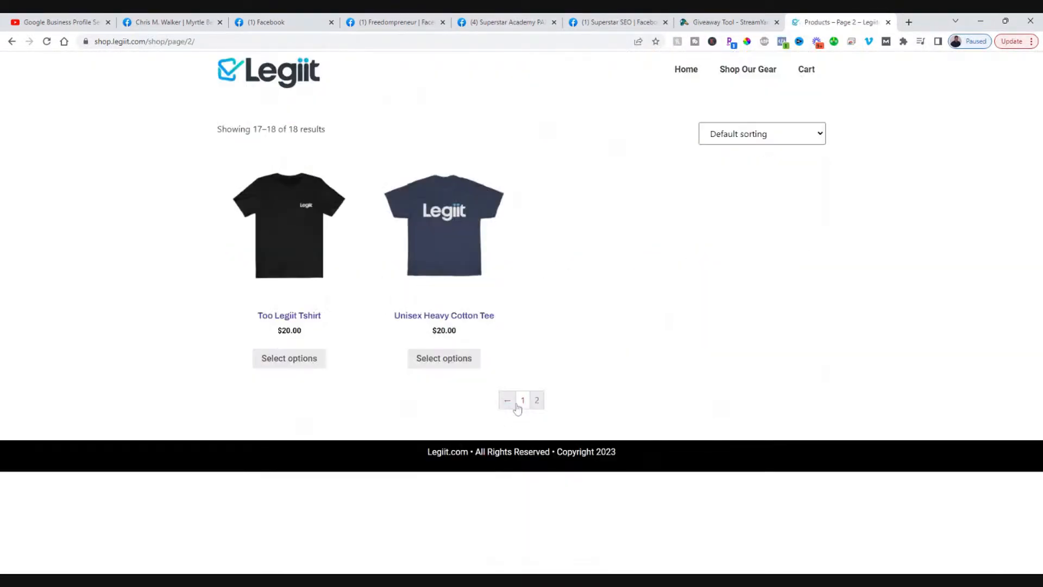
left_click(522, 402)
scroll(512, 443, "down", 8)
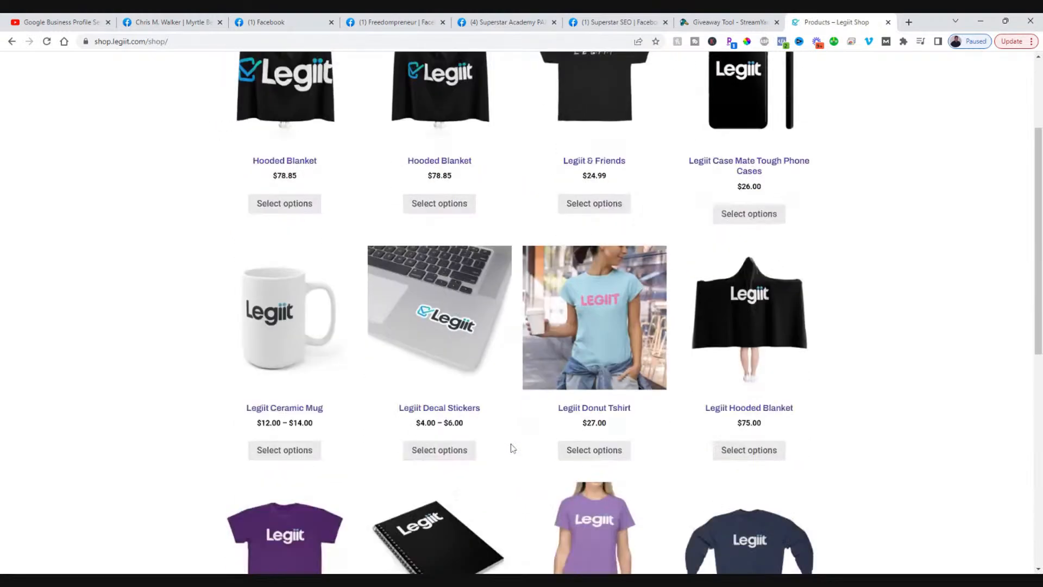
scroll(503, 440, "up", 10)
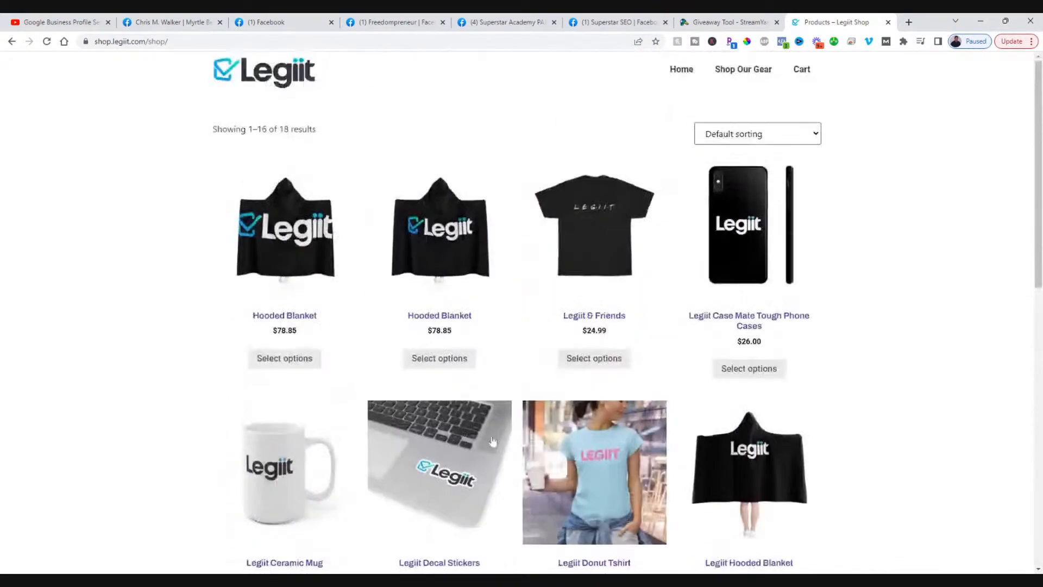
Step: Switch to the StreamYard Giveaway Tool and choose the live broadcast "Google Business Profile Setup (Live Demo)"
left_click(731, 21)
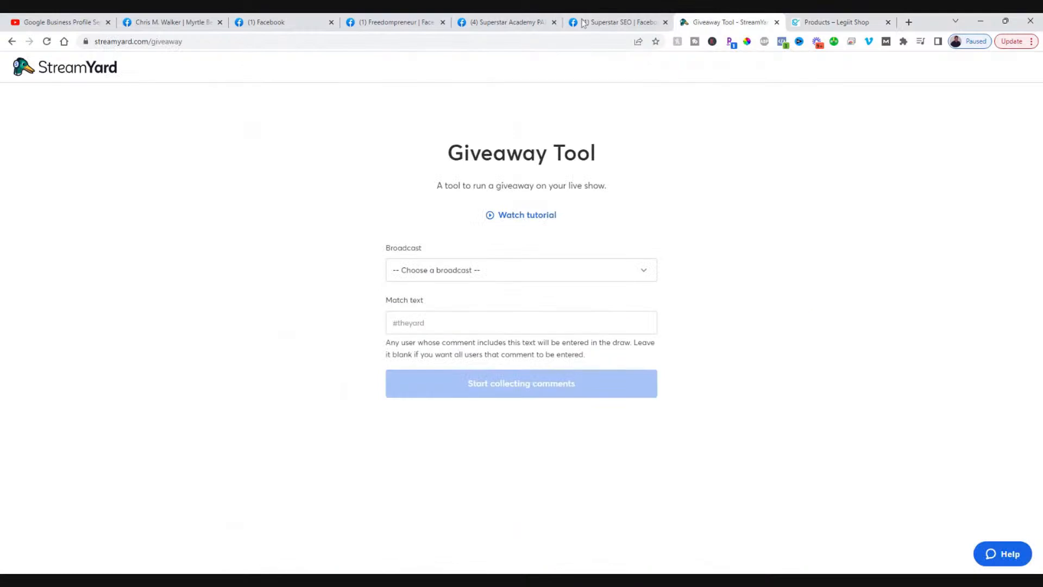
left_click(462, 271)
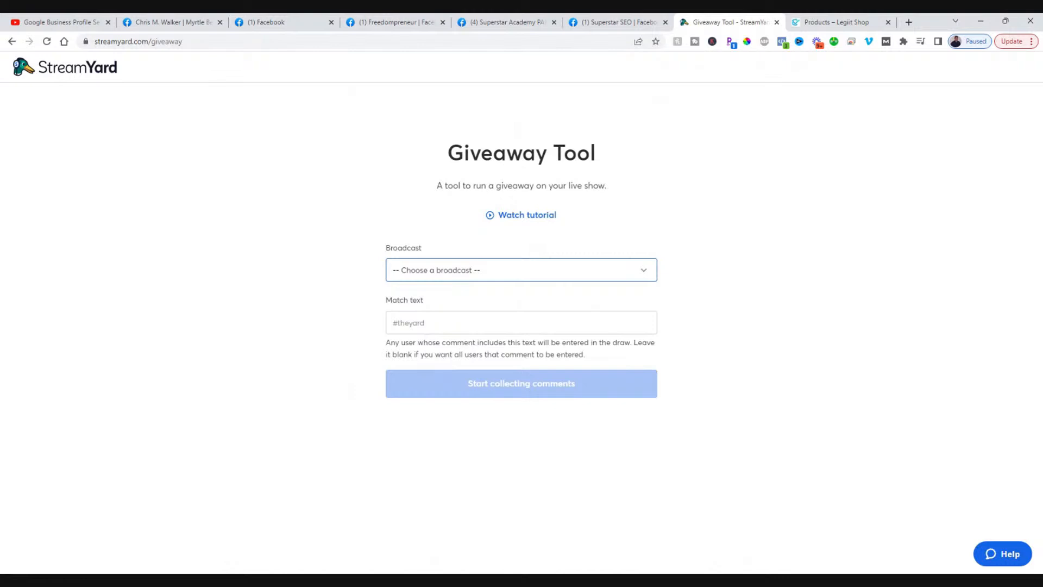
key("Down")
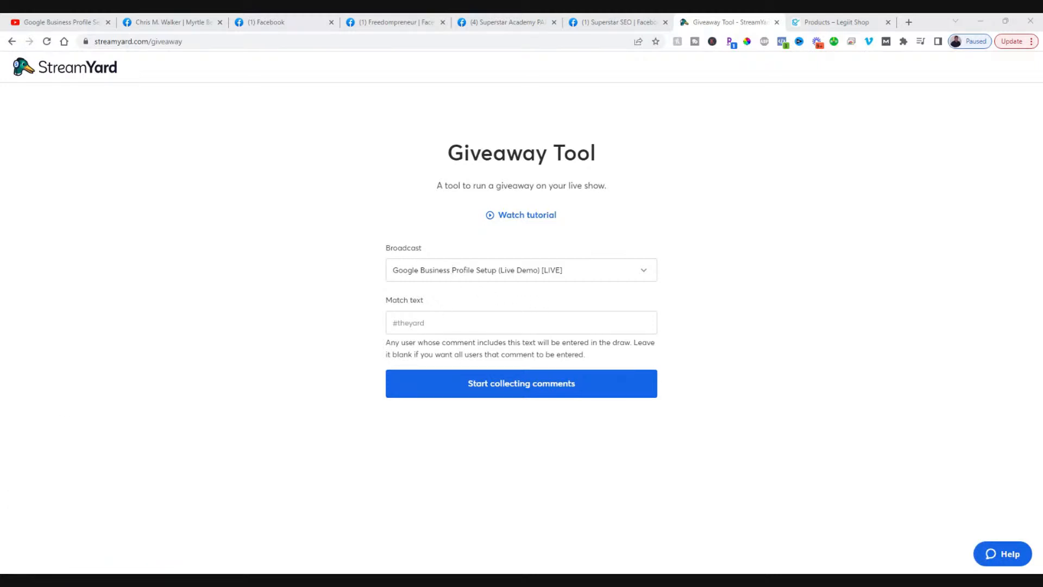
Step: Set the giveaway match text to "gbp" and start collecting comments
left_click(451, 322)
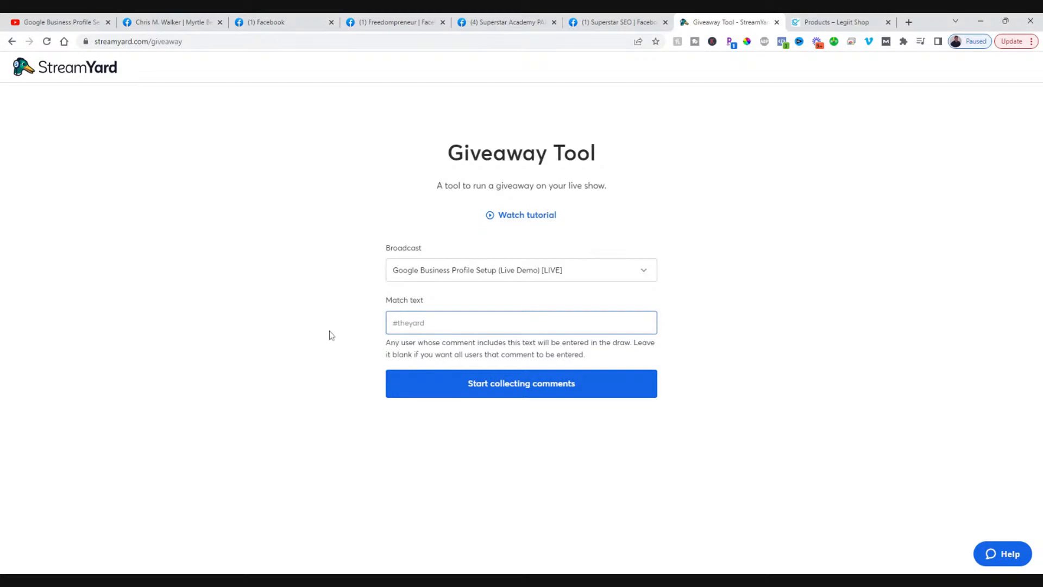
key("ctrl+plus")
key("ctrl+plus")
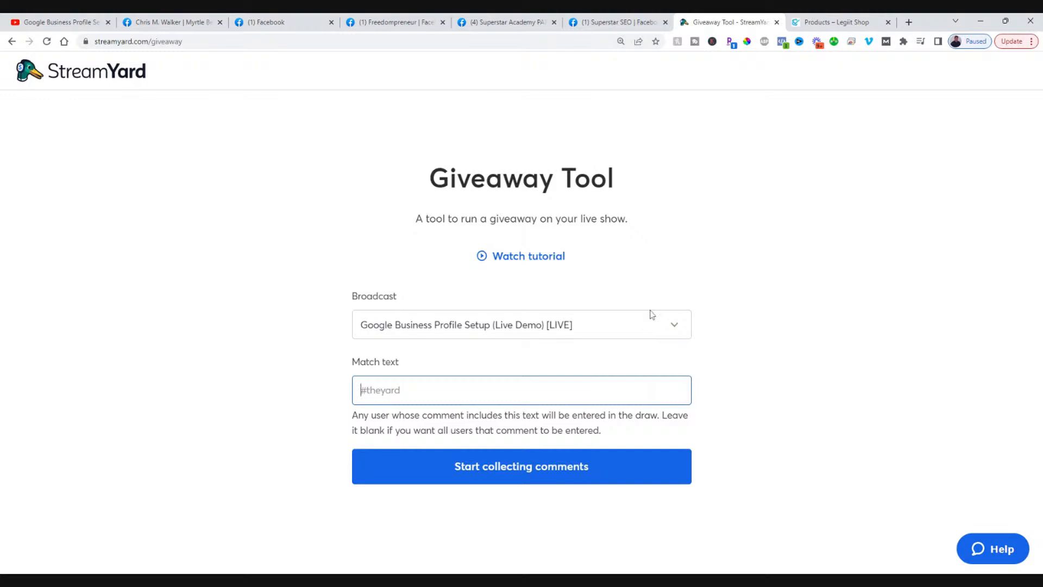
type("gbp")
left_click(470, 474)
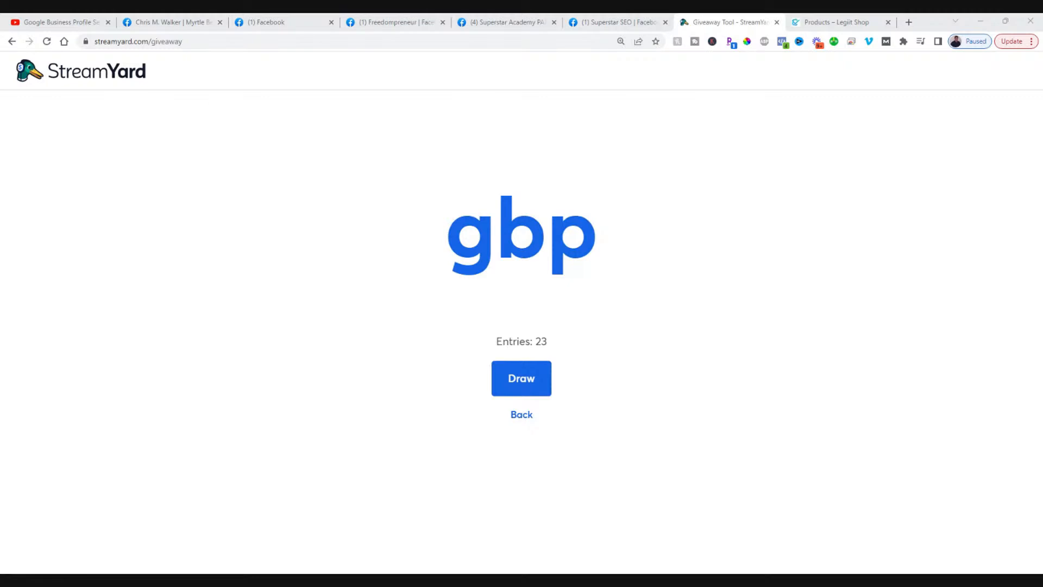
Step: Restore the page's default zoom and draw a winner from the giveaway entries
key("ctrl+0")
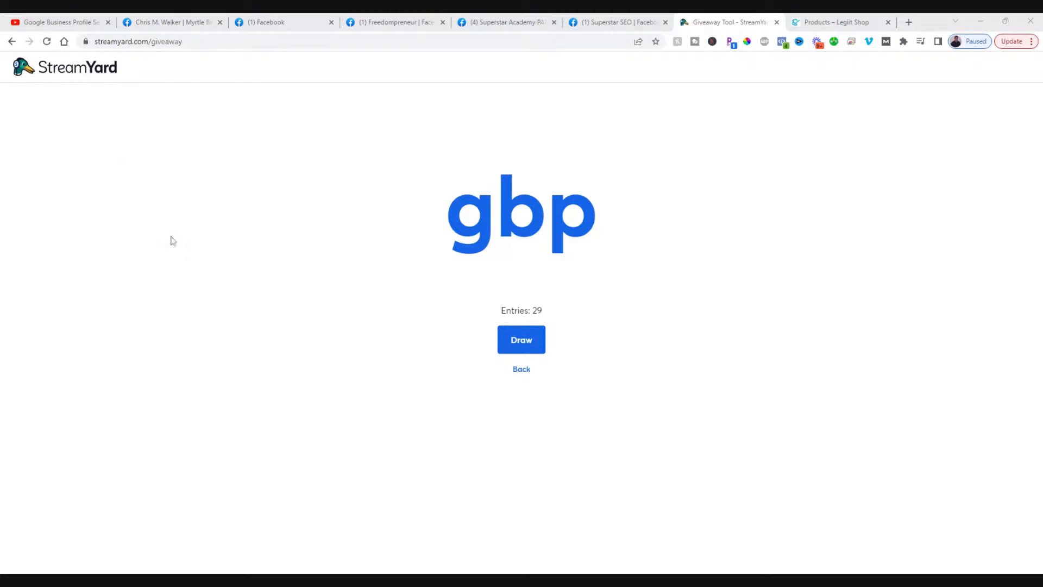
left_click(520, 343)
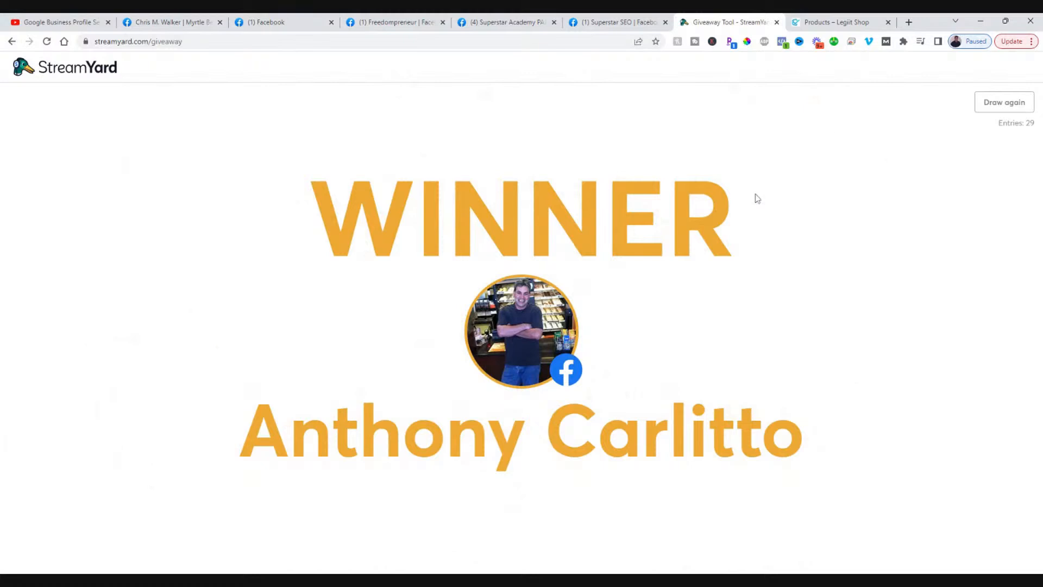
Step: Switch to the Legiit shop to look over its address and both product pages, and return to the giveaway winner
left_click(816, 22)
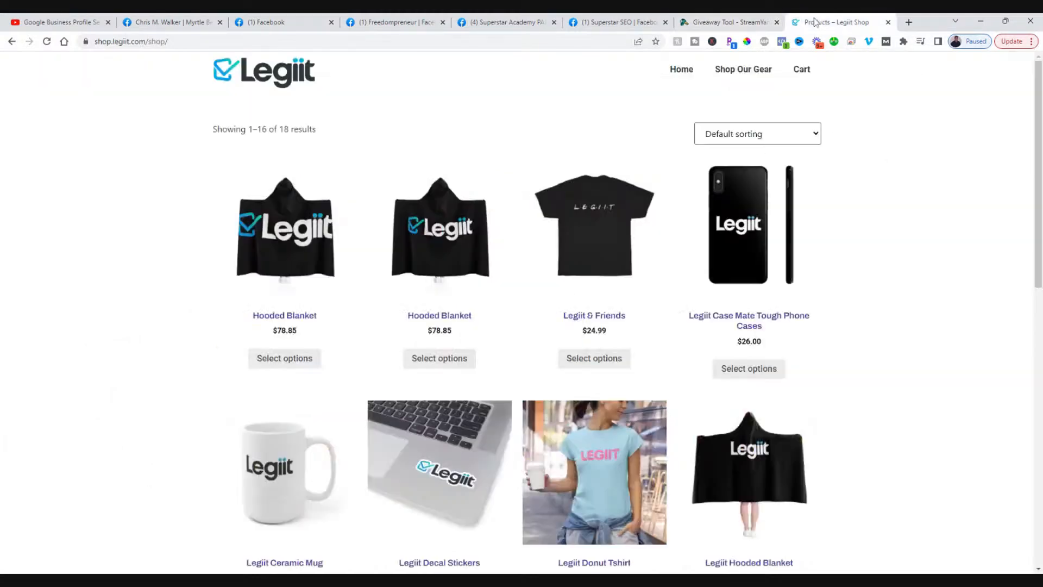
left_click(142, 42)
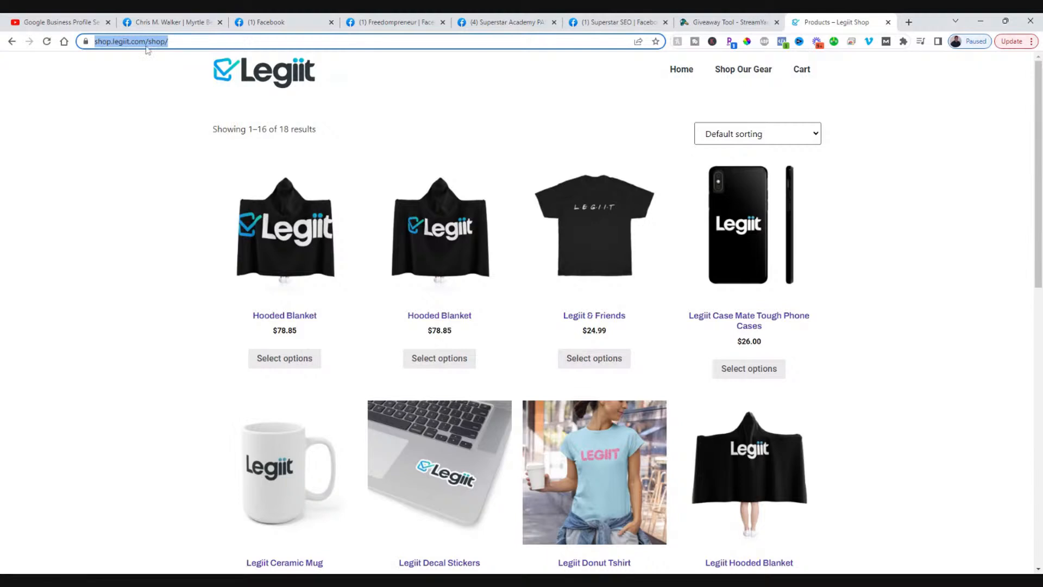
left_click(1, 444)
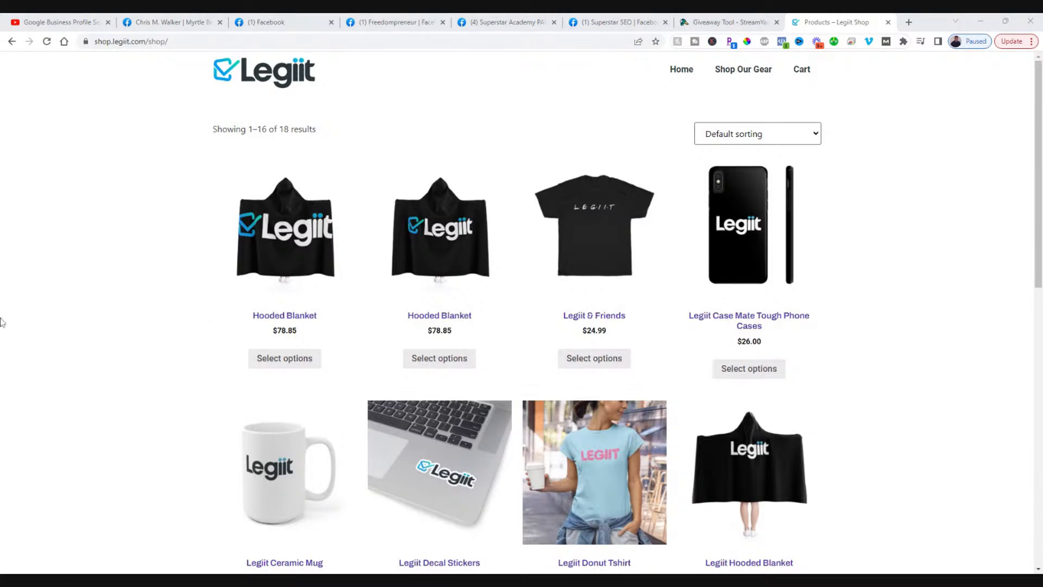
scroll(272, 300, "down", 10)
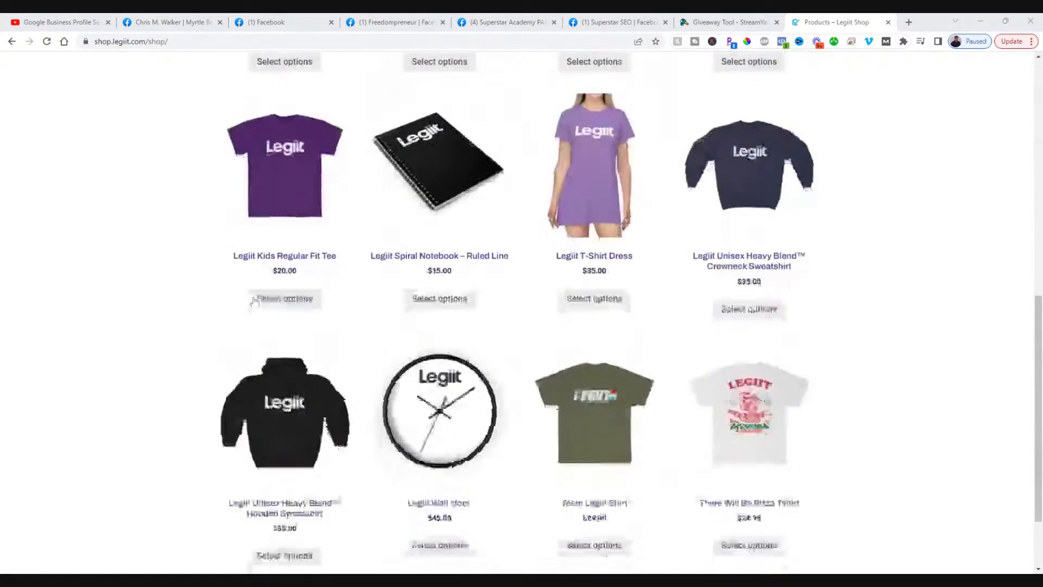
scroll(703, 396, "down", 2)
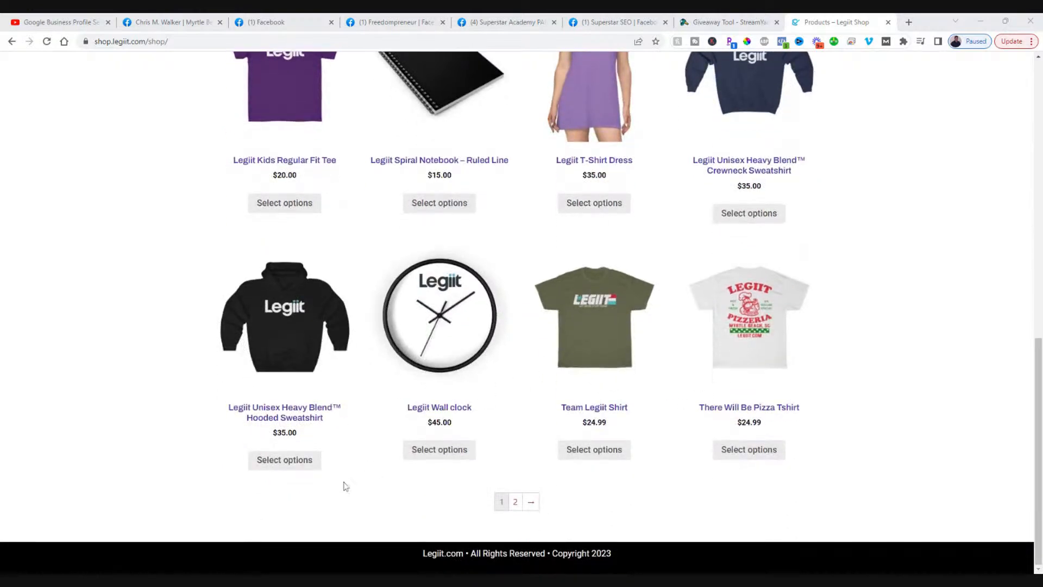
left_click(525, 506)
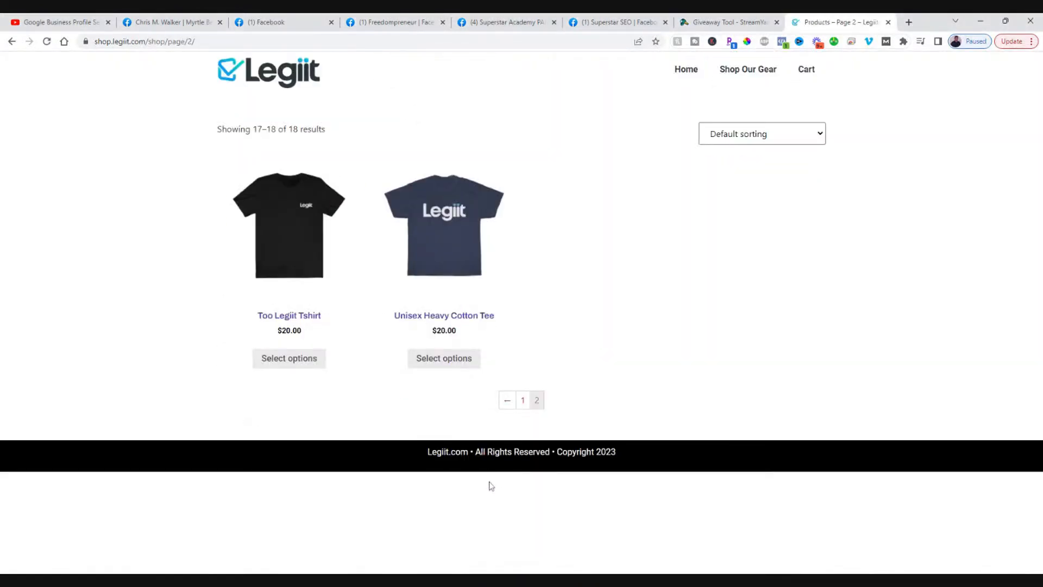
left_click(750, 22)
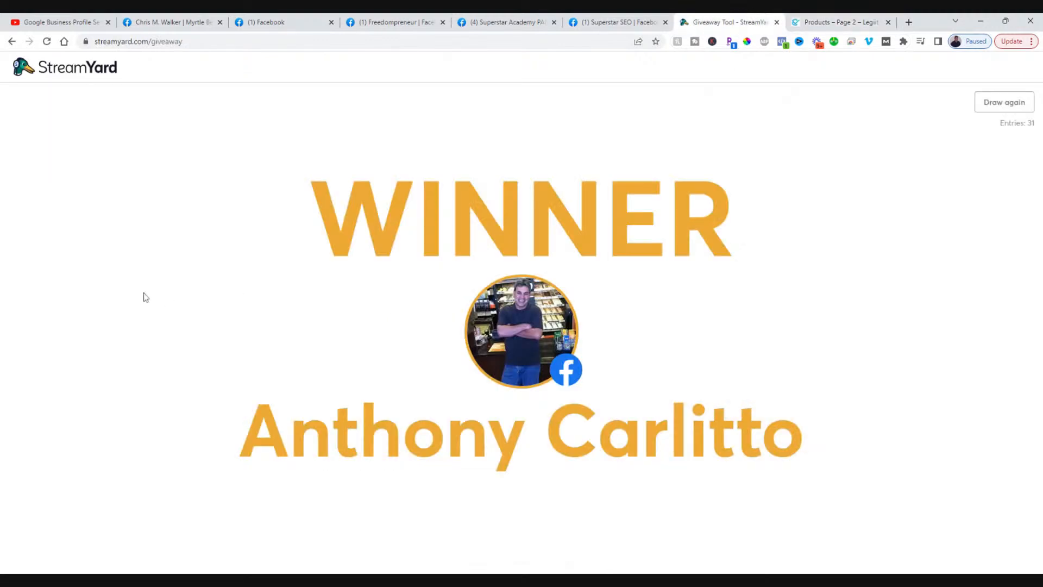
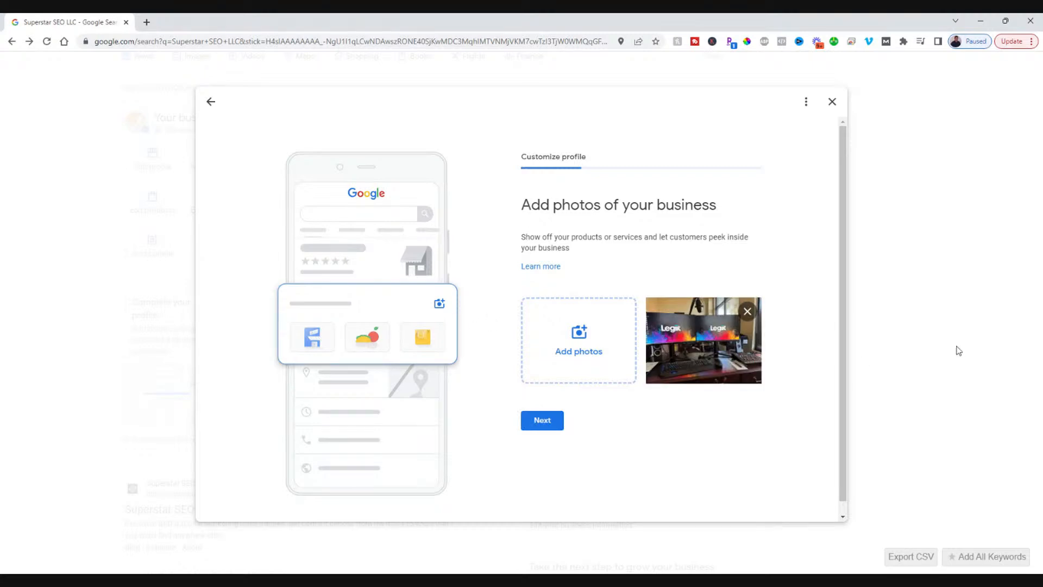
Step: Add another business photo to the profile and continue to the services setup
left_click(570, 342)
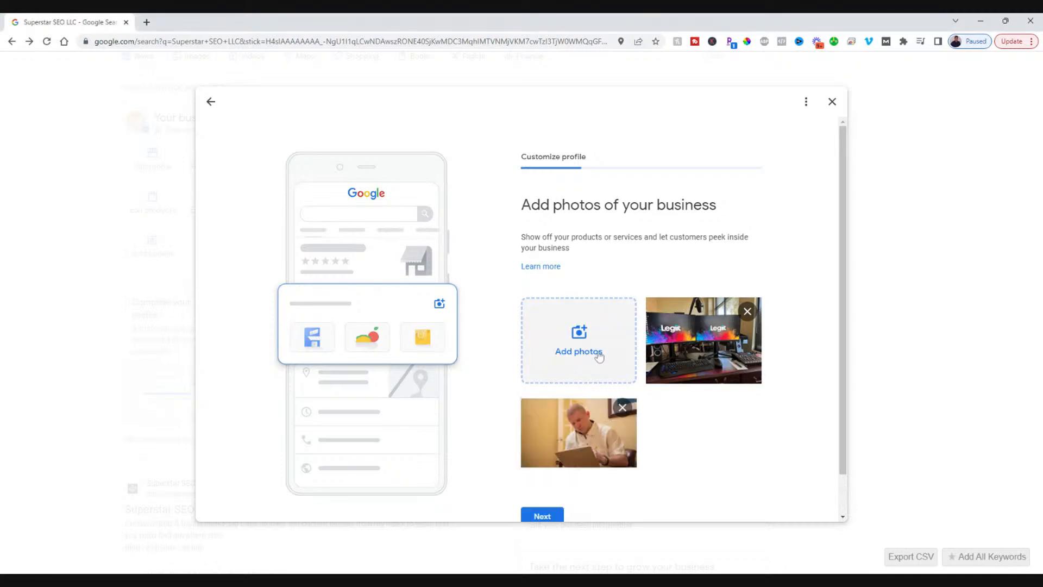
scroll(656, 397, "down", 1)
left_click(540, 470)
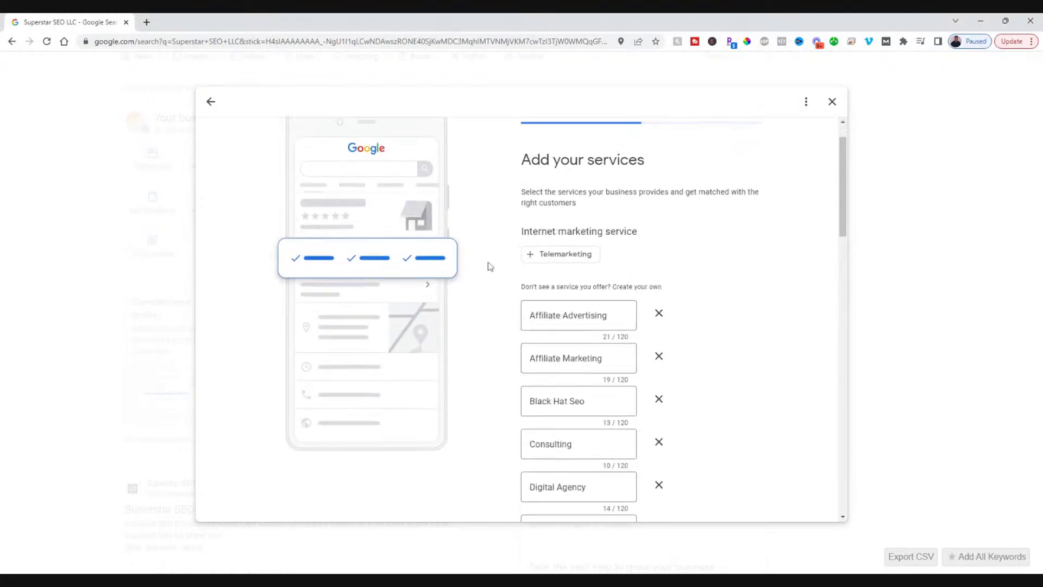
Step: Review the listed services, skip the Google Ads offer and finish the setup by going to the business profile
scroll(490, 267, "down", 15)
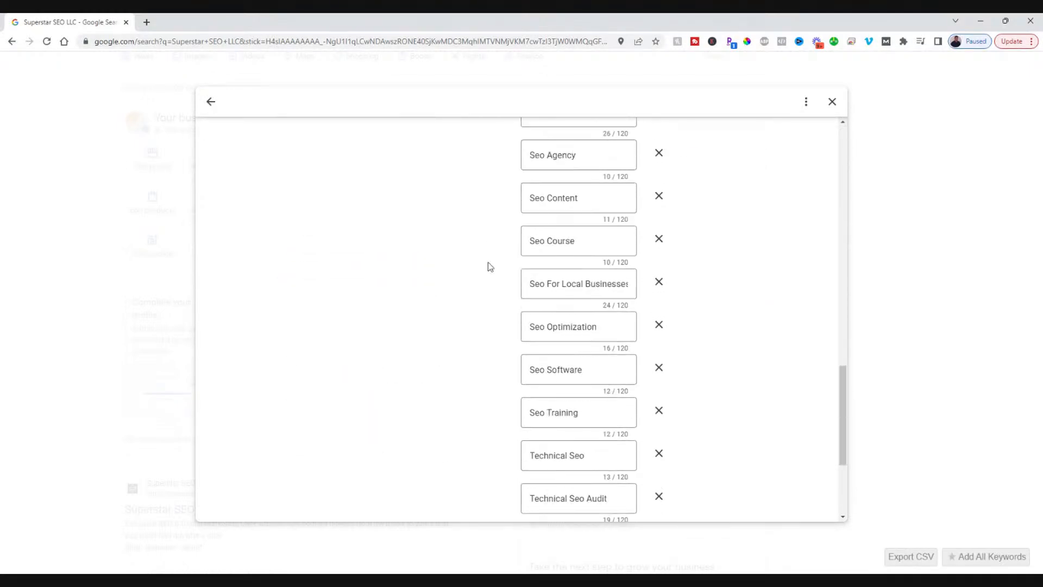
scroll(487, 266, "down", 4)
left_click(588, 472)
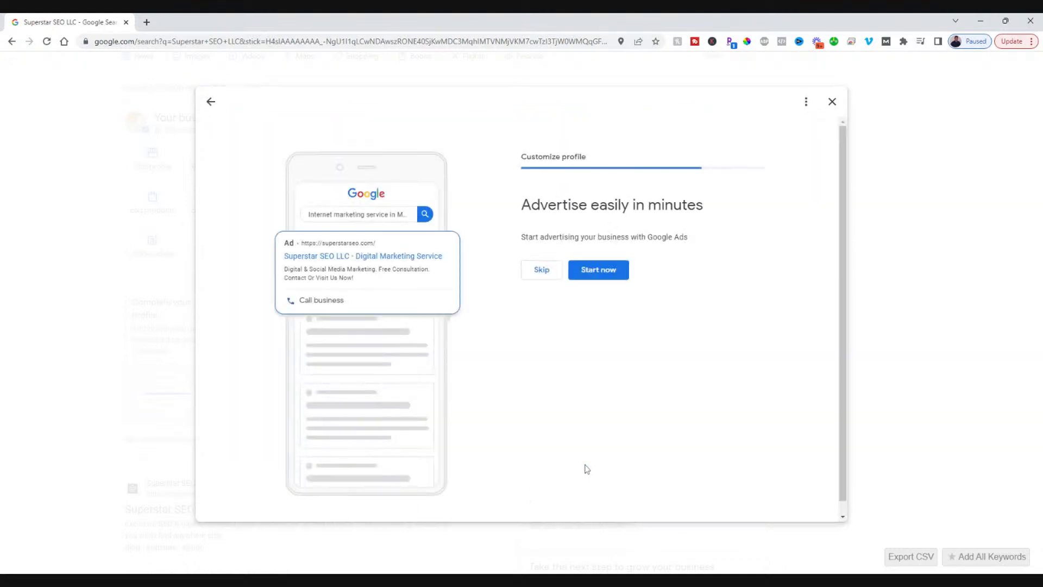
left_click(546, 270)
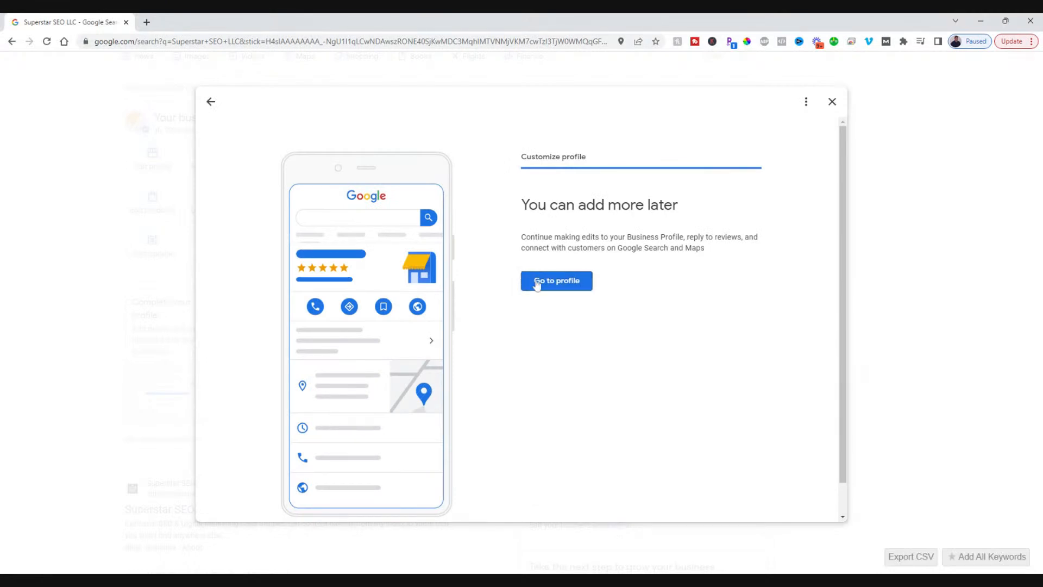
left_click(555, 286)
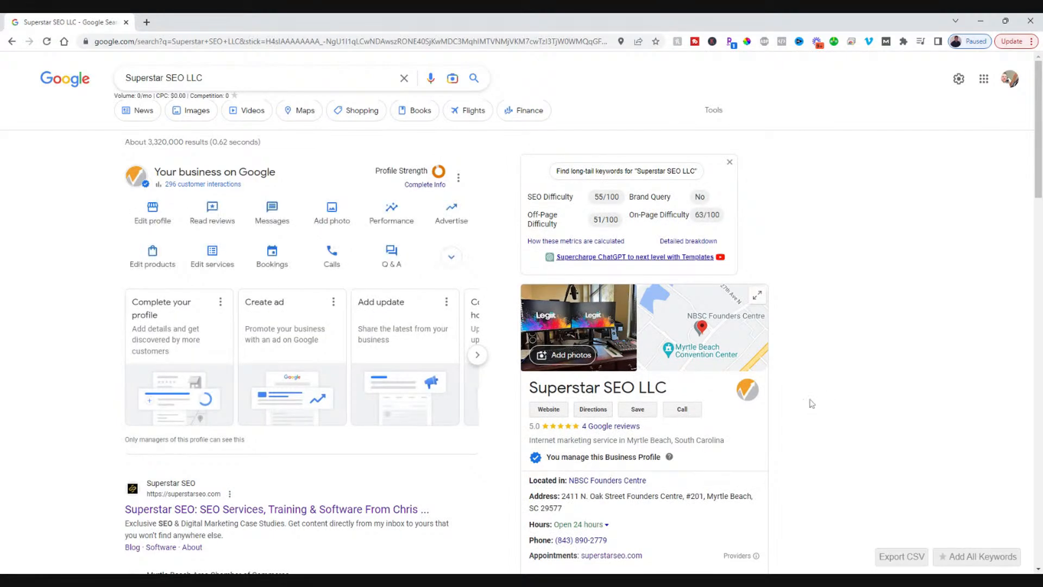
Step: Open the profile's business information and inspect the business name and category editors, cancelling each without changes
left_click(157, 213)
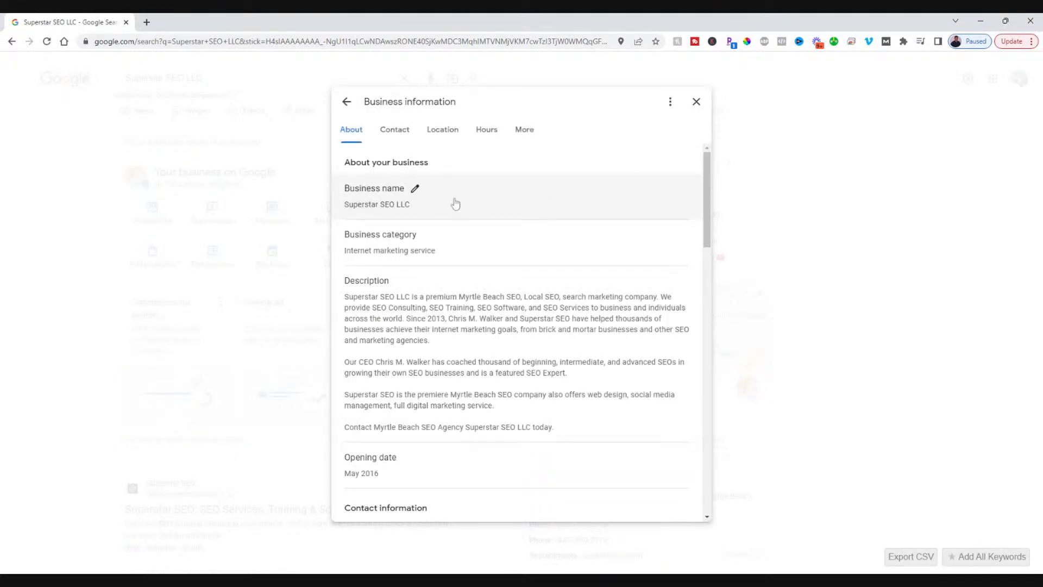
left_click(427, 192)
left_click_drag(430, 239, 343, 227)
left_click(425, 291)
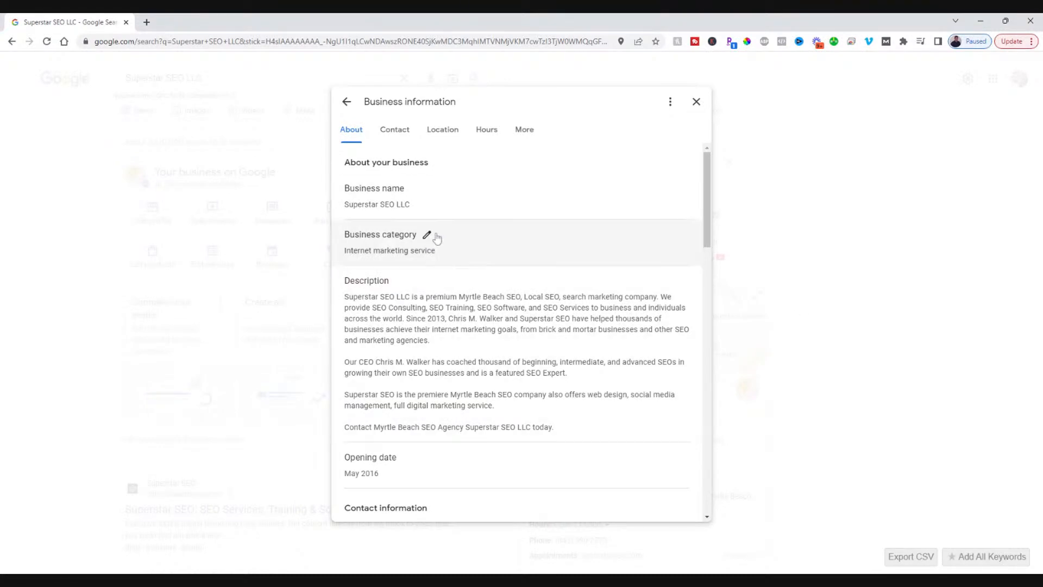
left_click(435, 237)
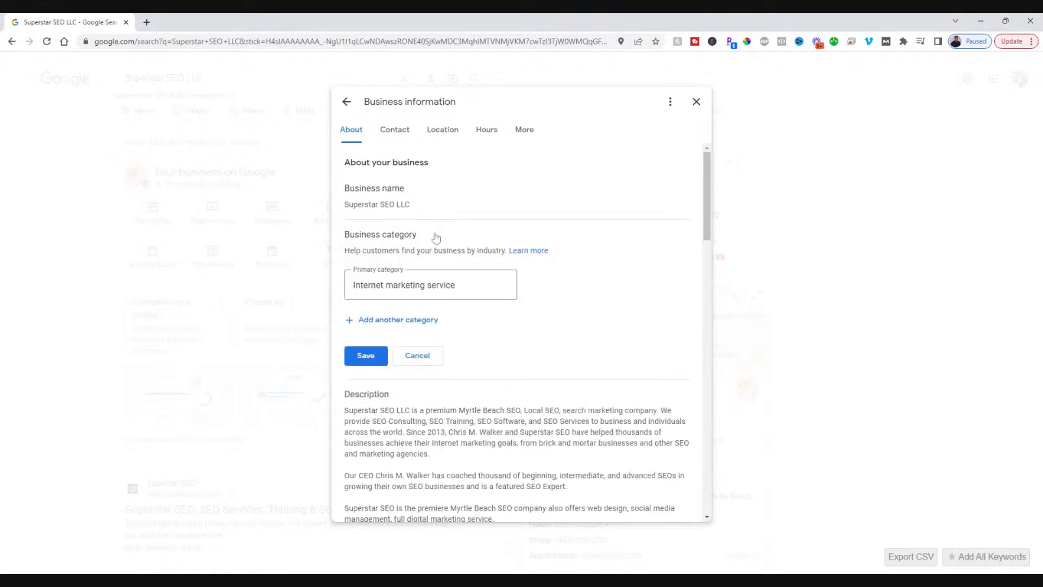
left_click(427, 356)
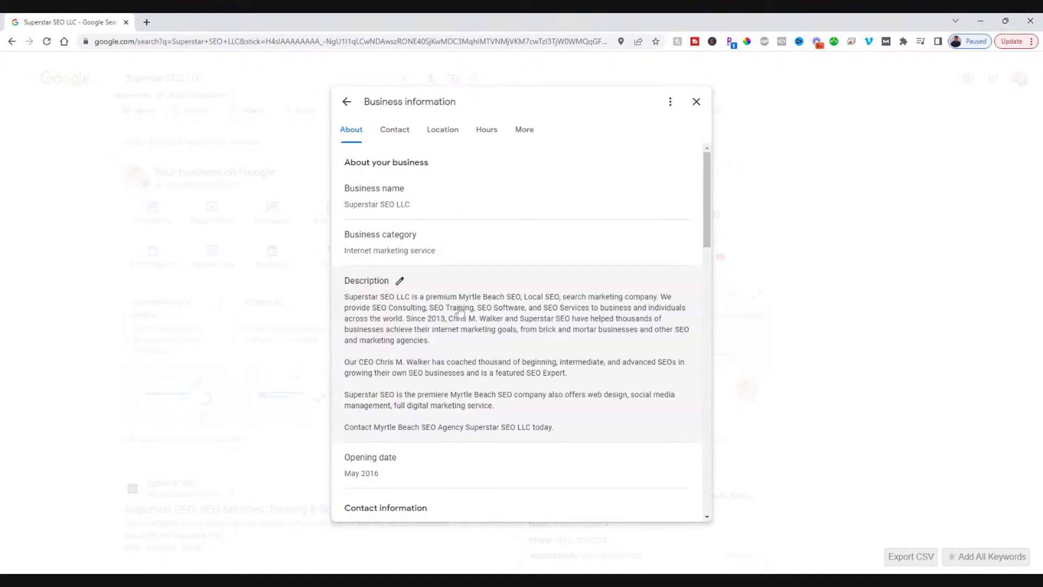
Step: Open the business description for editing, examine the full text by highlighting it, and cancel without changes
scroll(459, 310, "down", 1)
left_click_drag(570, 376, 342, 247)
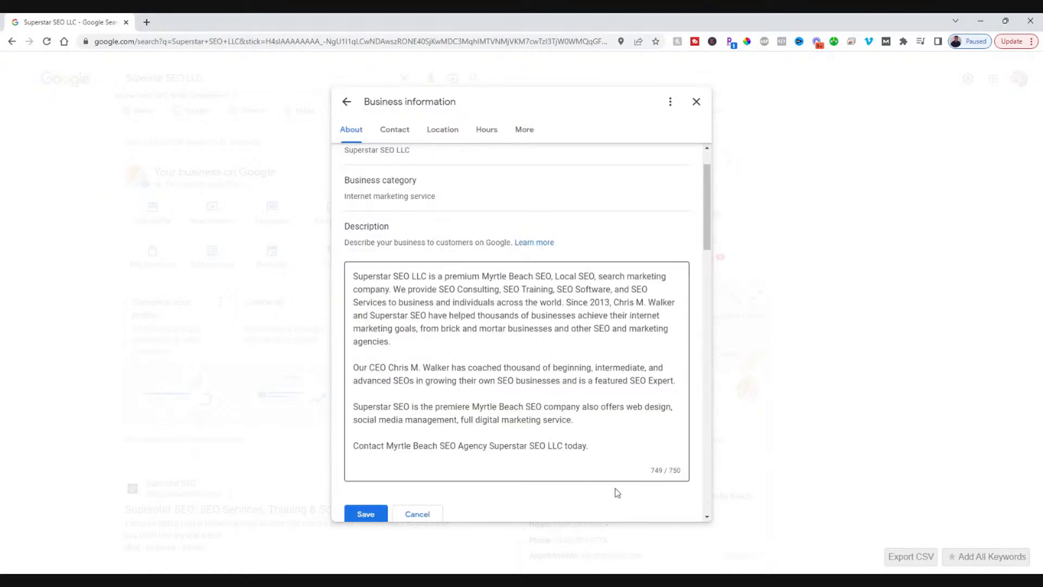
scroll(432, 475, "down", 1)
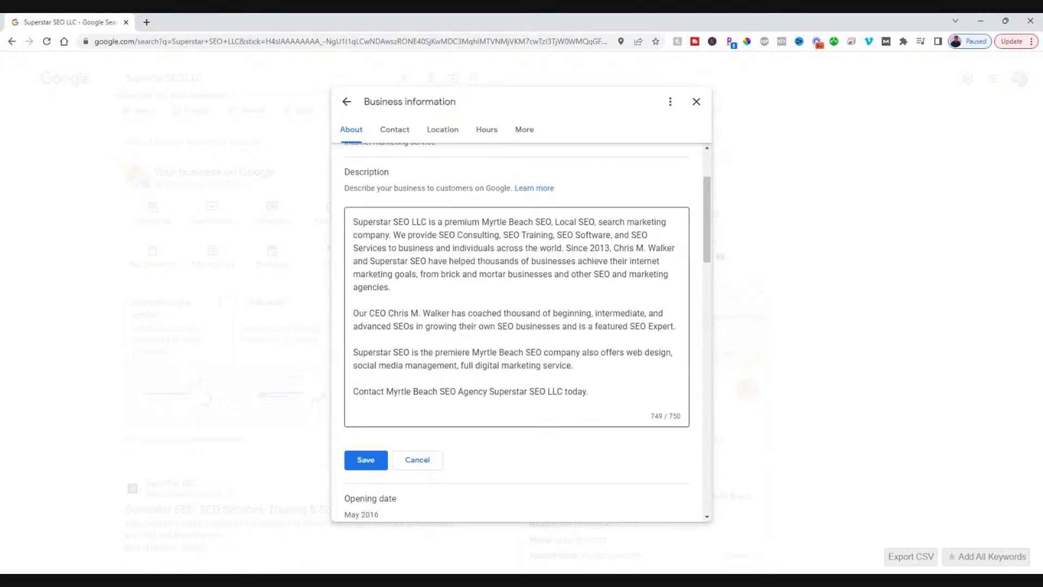
left_click_drag(588, 391, 333, 236)
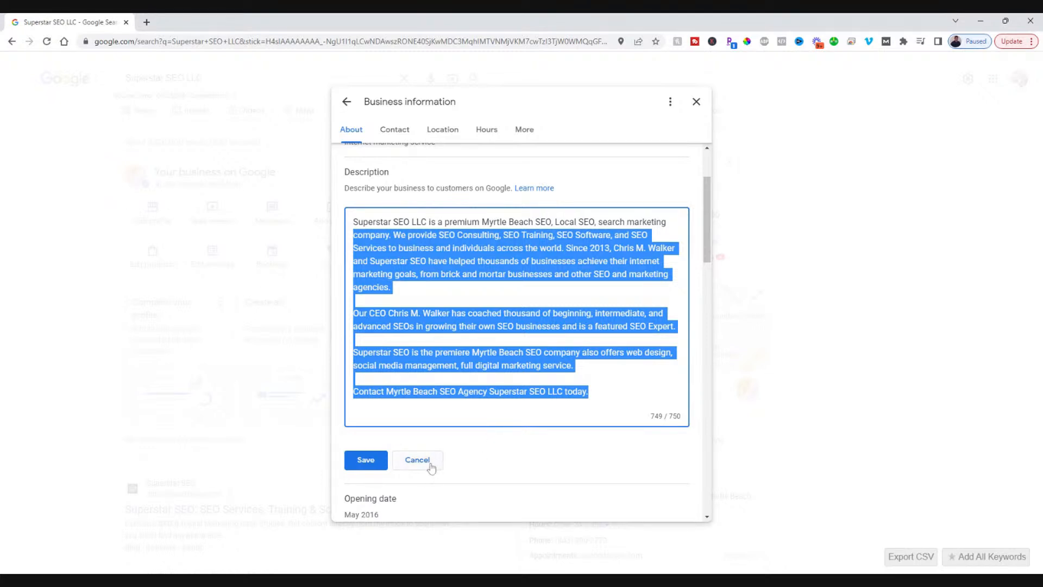
left_click(392, 288)
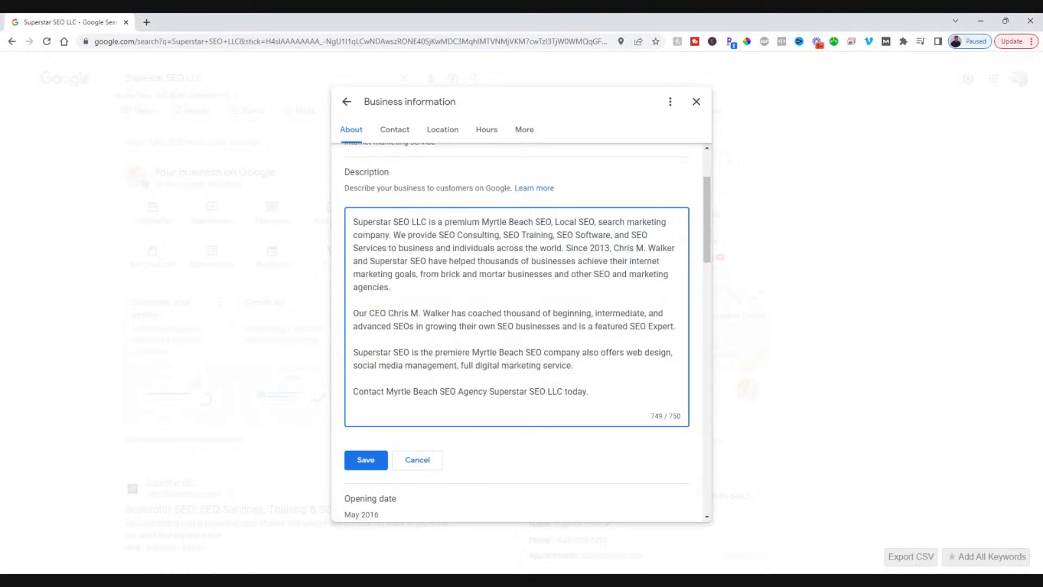
scroll(521, 332, "up", 2)
scroll(512, 370, "down", 4)
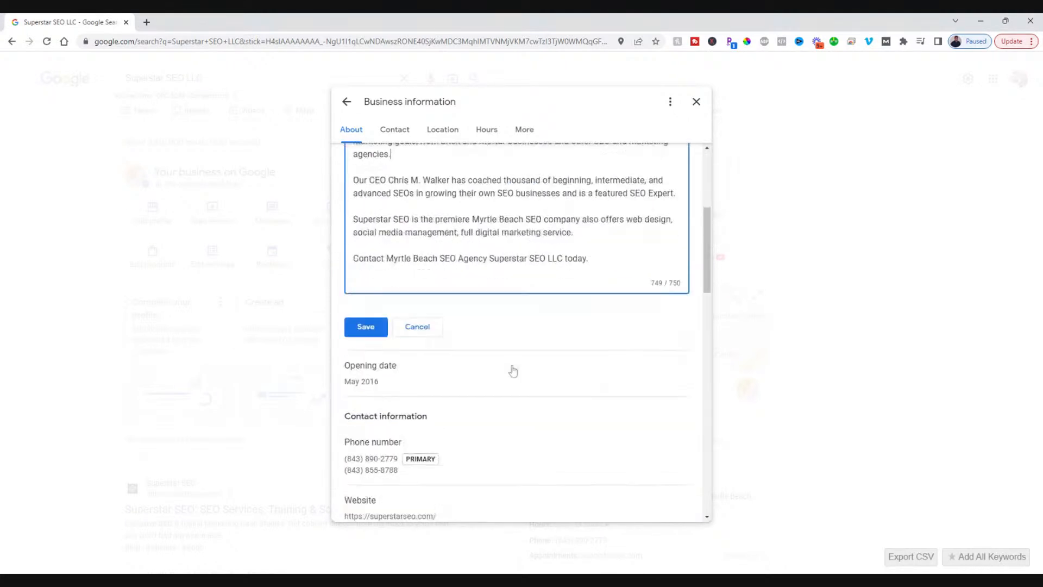
scroll(512, 370, "up", 4)
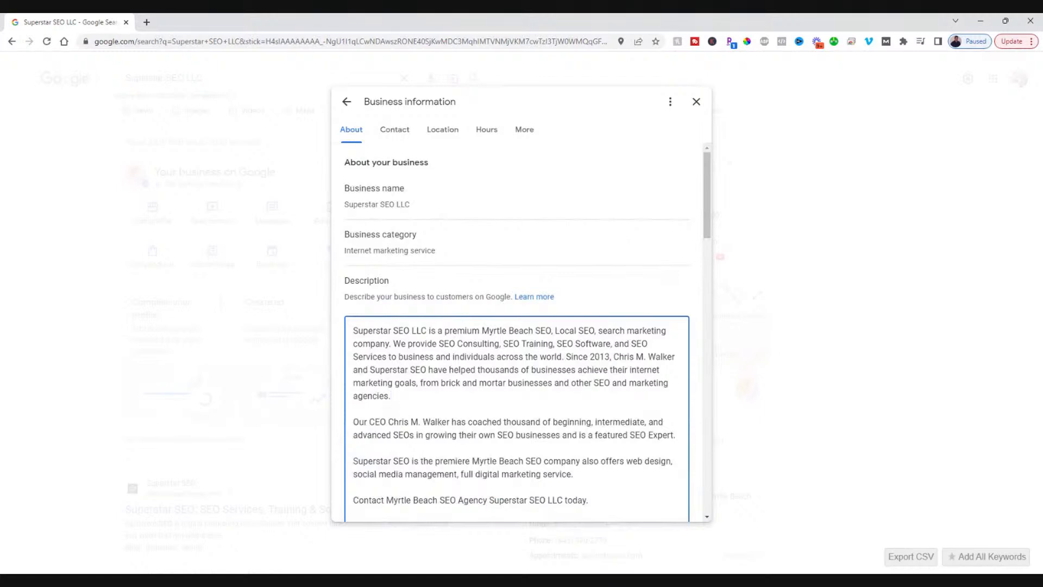
scroll(498, 487, "down", 2)
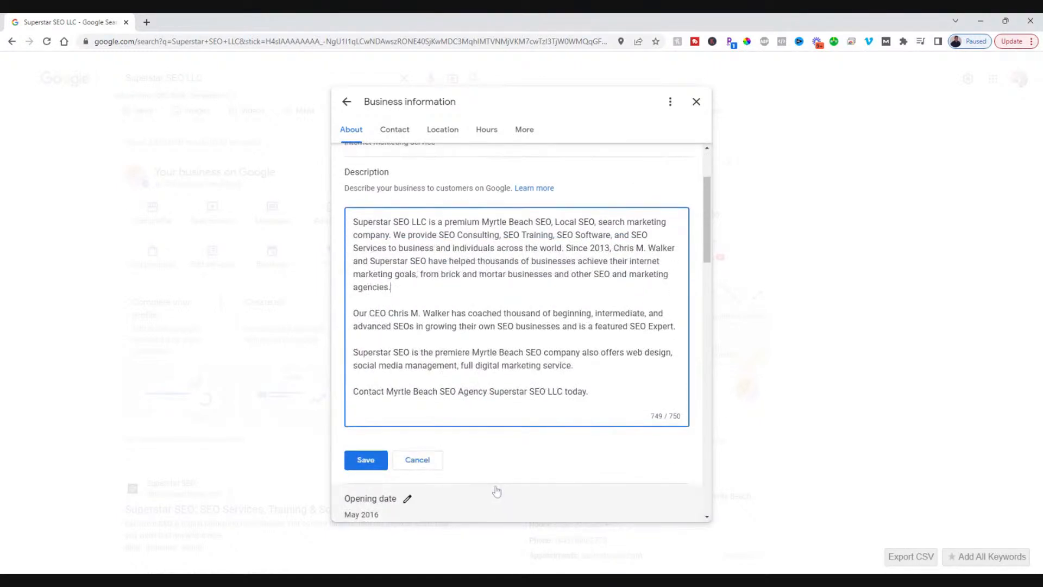
left_click_drag(592, 393, 331, 227)
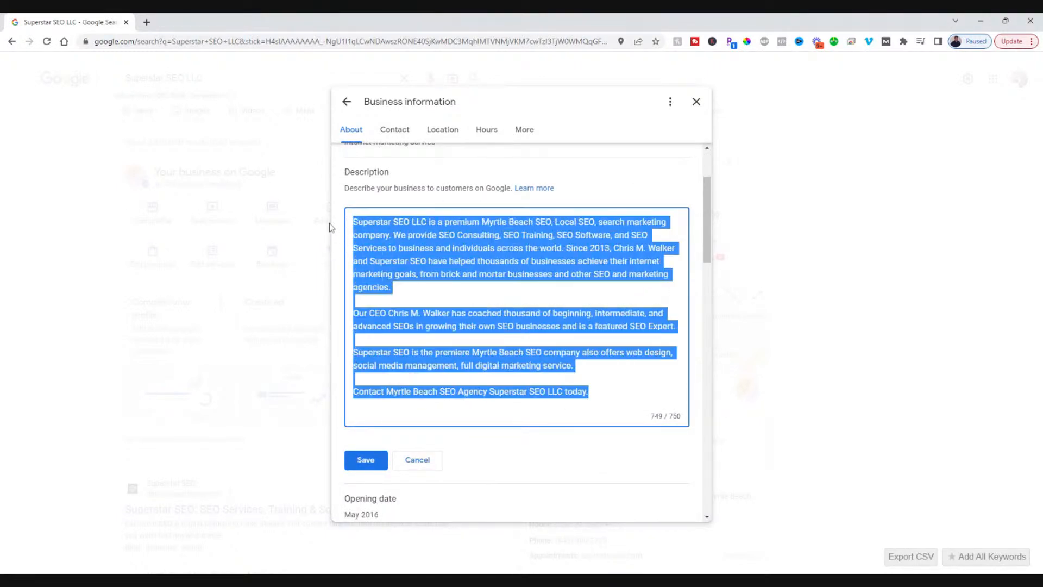
left_click(481, 313)
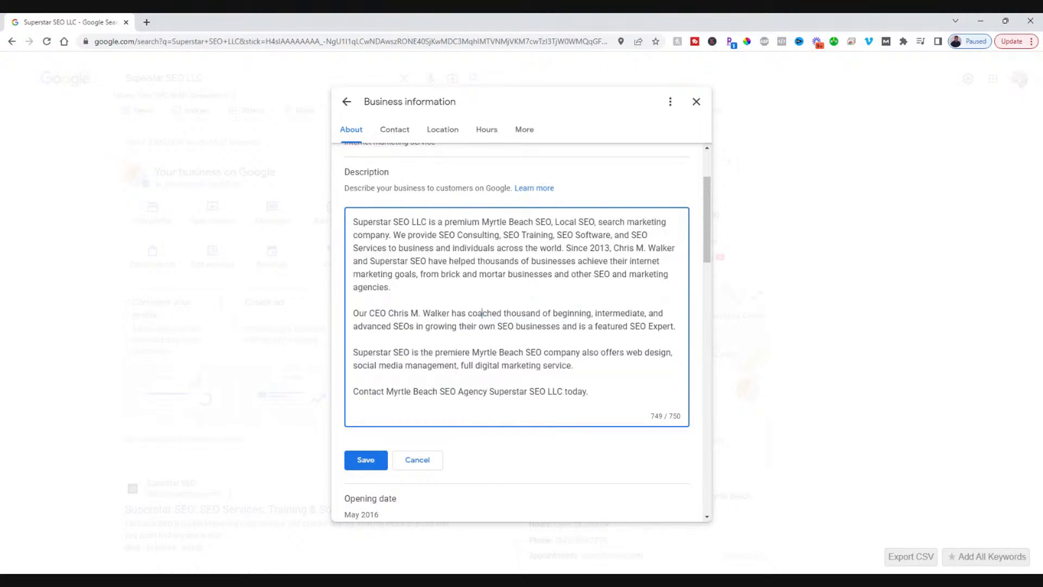
left_click_drag(353, 222, 632, 428)
left_click(413, 461)
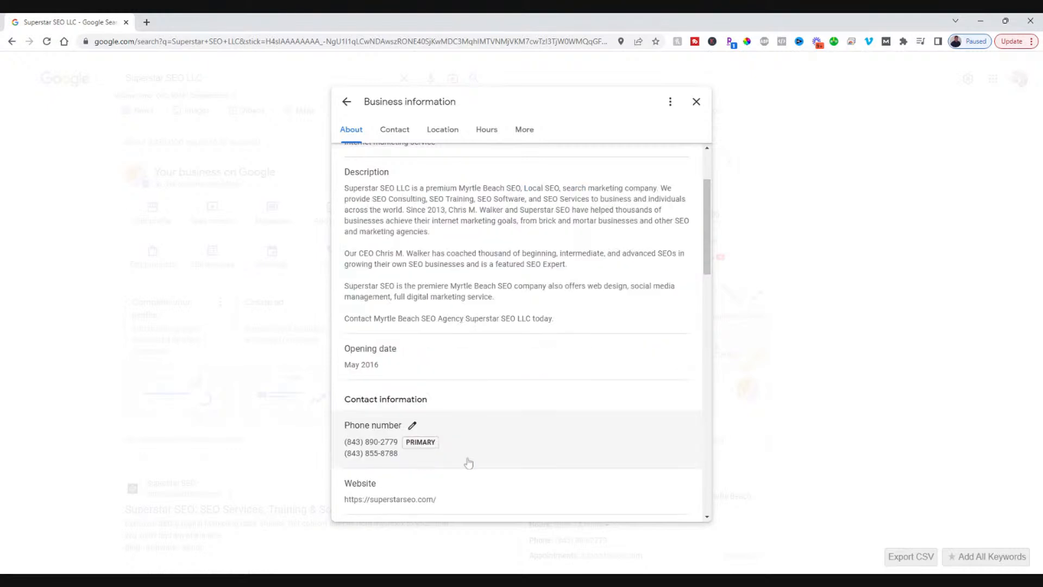
Step: Open the phone number editor, inspect the primary and additional phone fields, and cancel without changes
scroll(427, 364, "down", 2)
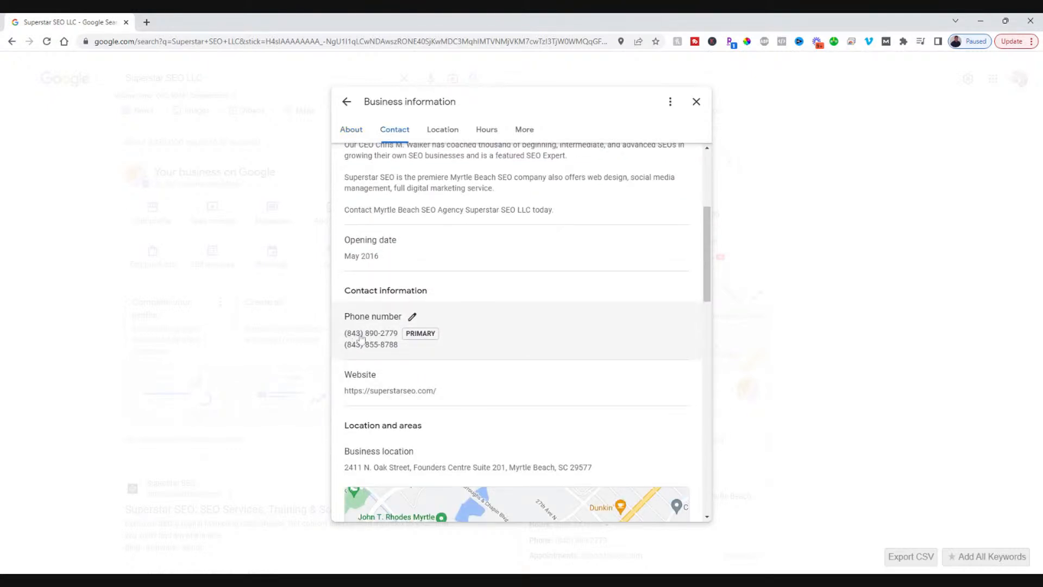
left_click(413, 316)
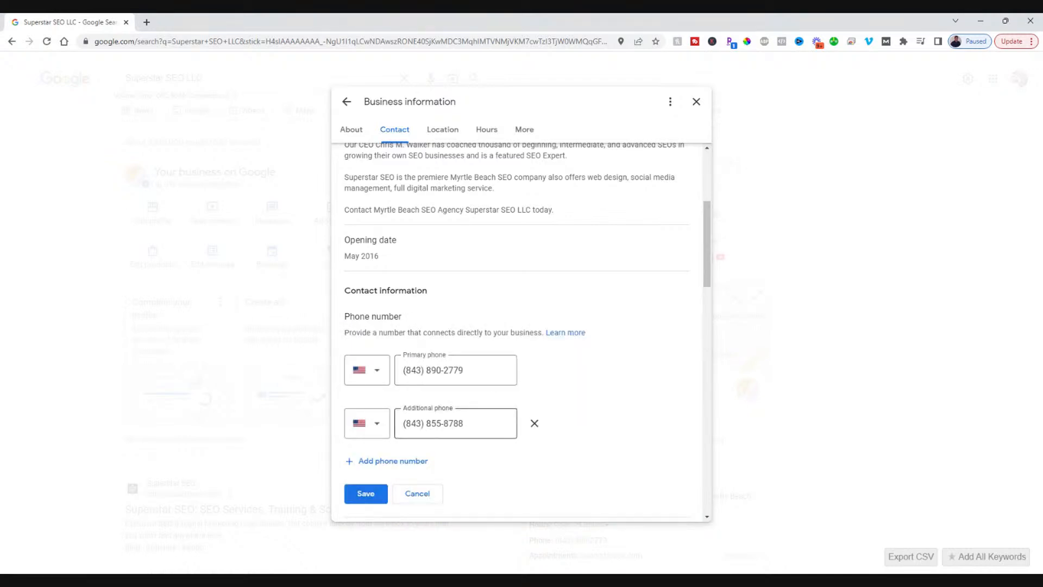
left_click(508, 371)
left_click(508, 425)
scroll(557, 406, "down", 1)
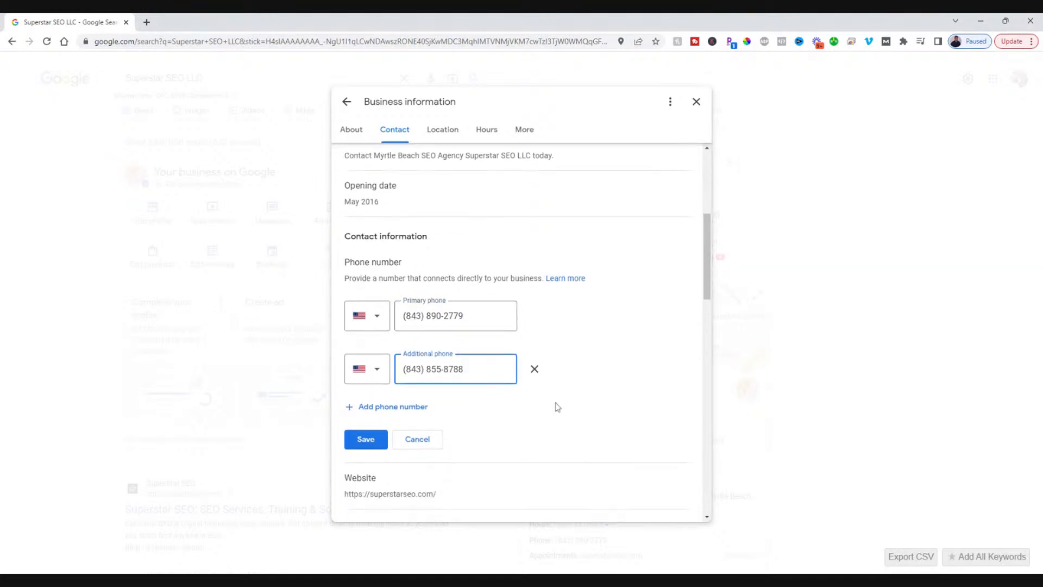
left_click(425, 440)
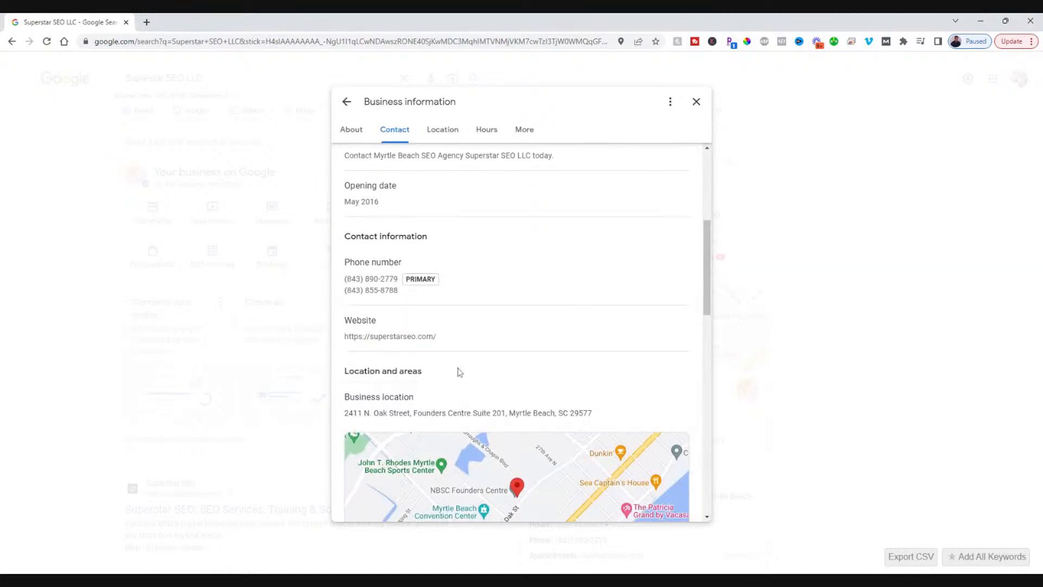
Step: Review the website, business location, service area, business hours, holiday hours and options for adding more hours
scroll(459, 365, "down", 2)
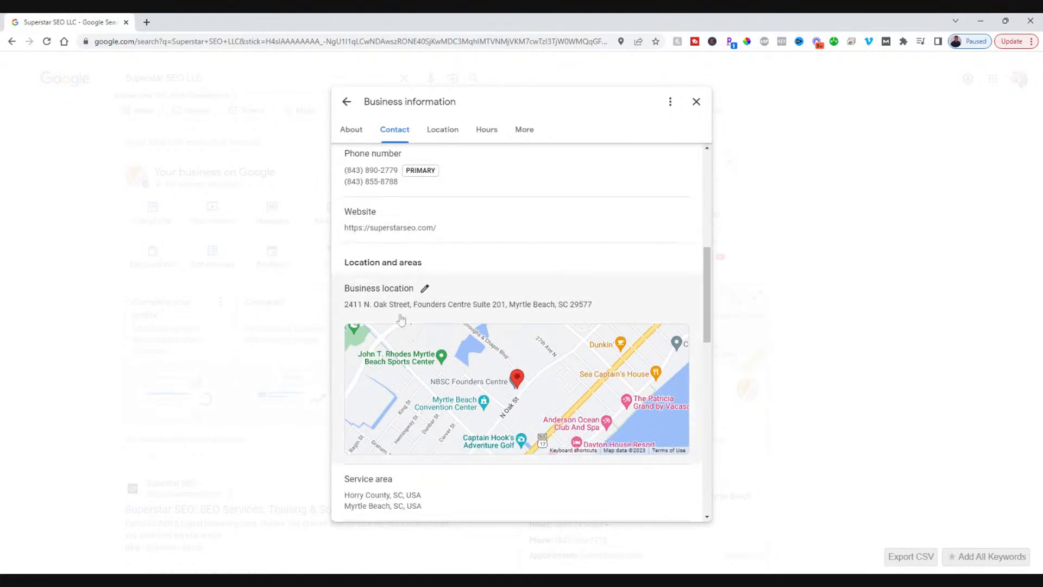
scroll(346, 288, "down", 2)
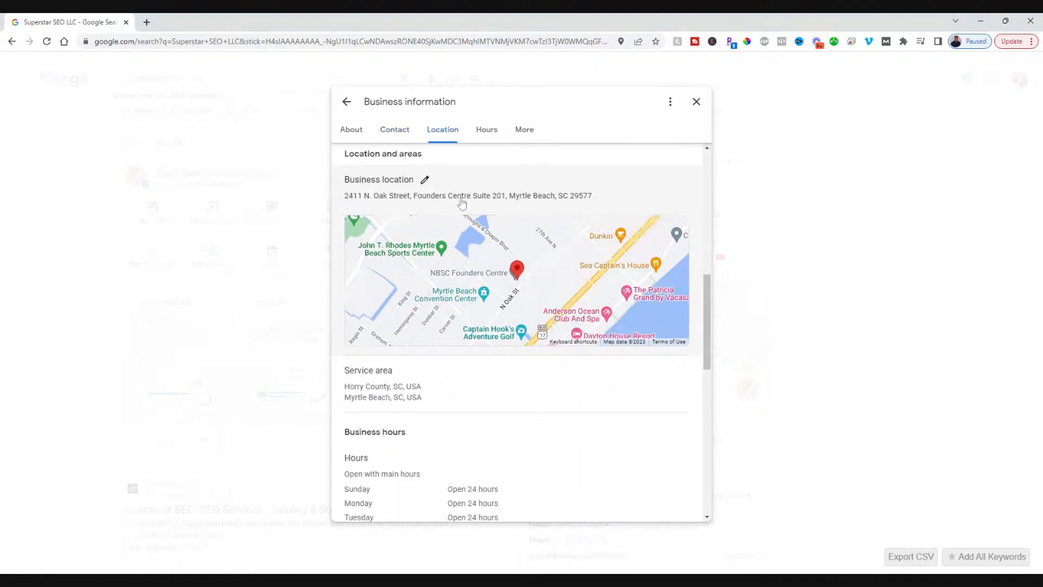
scroll(542, 250, "down", 3)
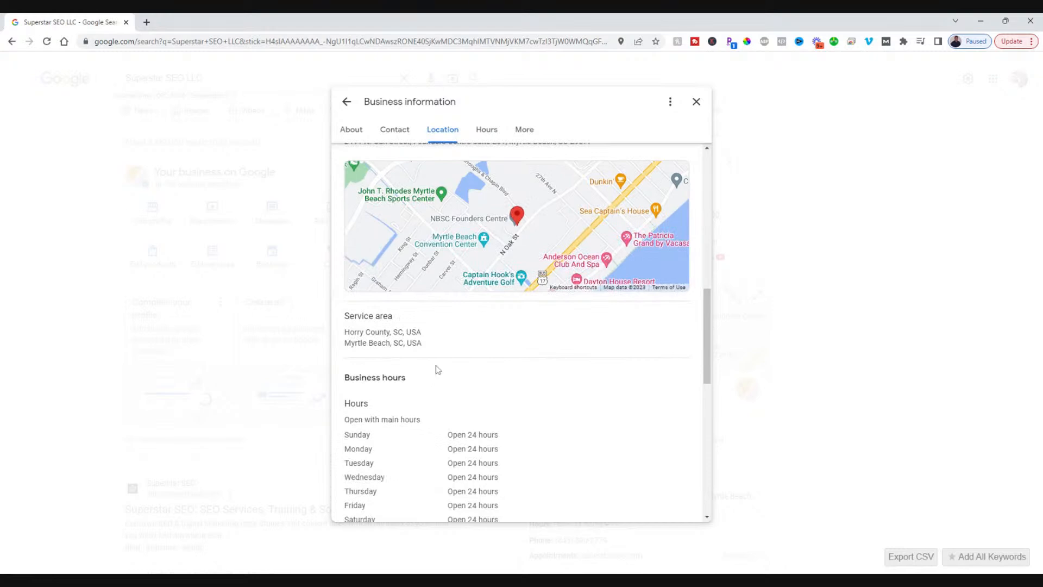
scroll(536, 400, "down", 2)
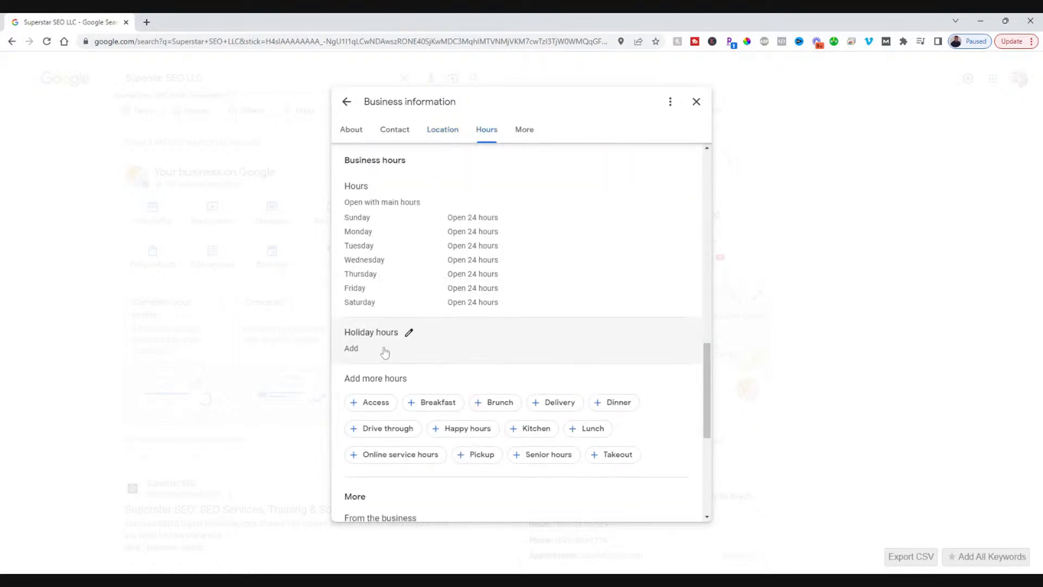
scroll(504, 392, "down", 2)
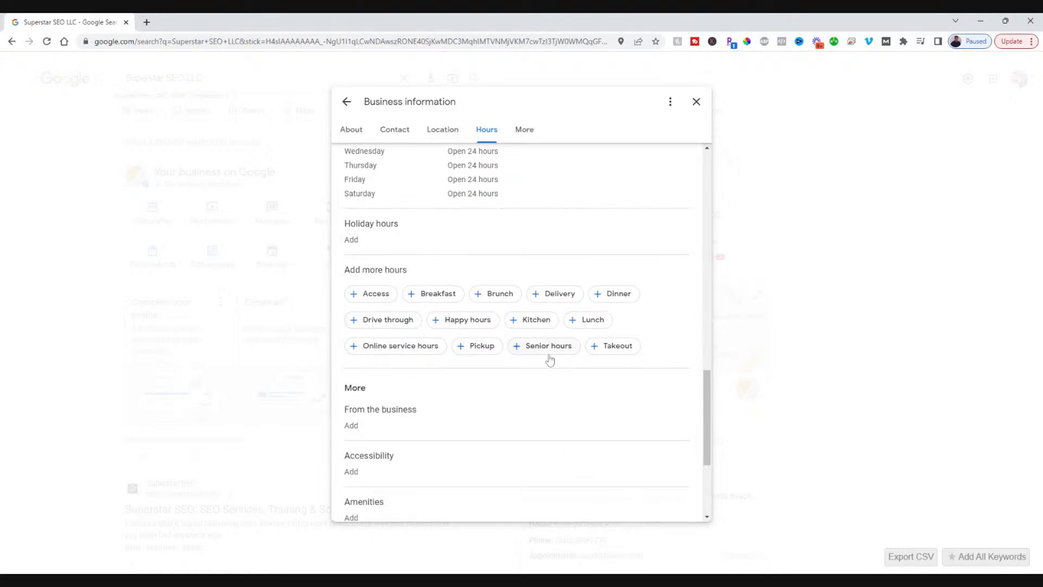
Step: Set all six From the business ownership attributes, from Asian-owned through women-owned, to No and save them
scroll(471, 268, "down", 2)
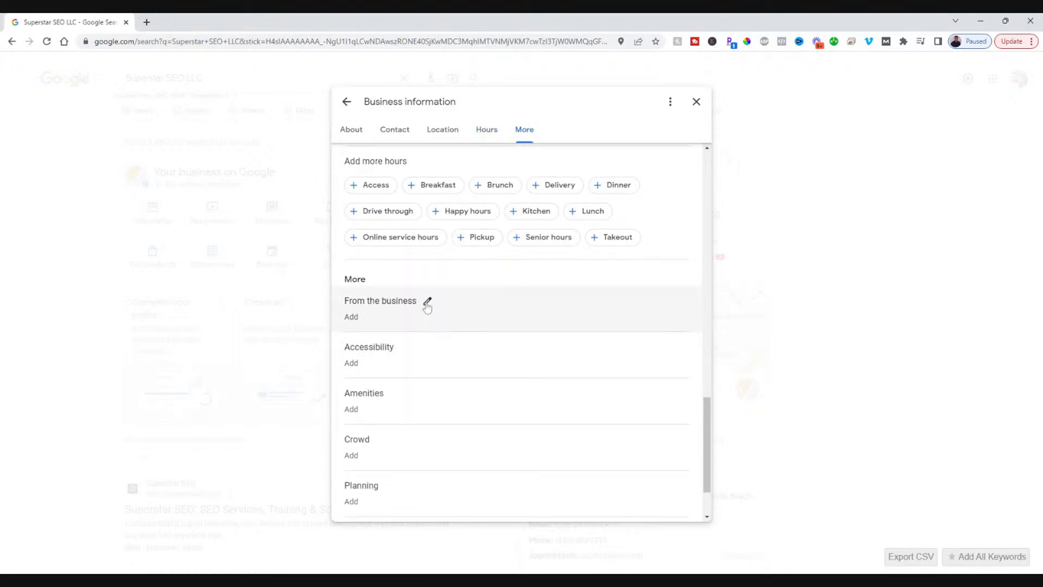
left_click(427, 304)
scroll(489, 305, "down", 1)
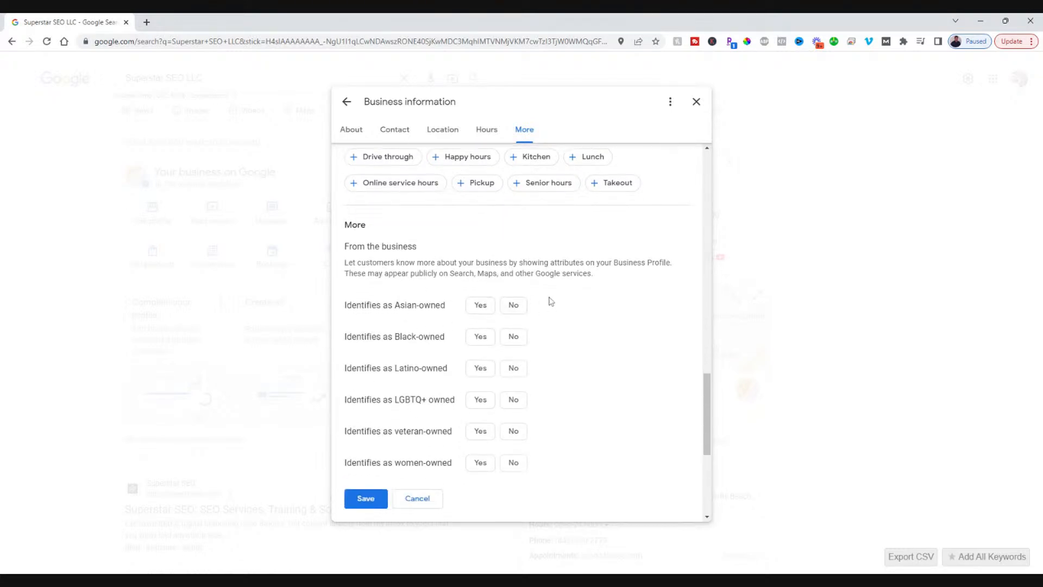
left_click(517, 305)
left_click(513, 338)
left_click(514, 369)
left_click(511, 406)
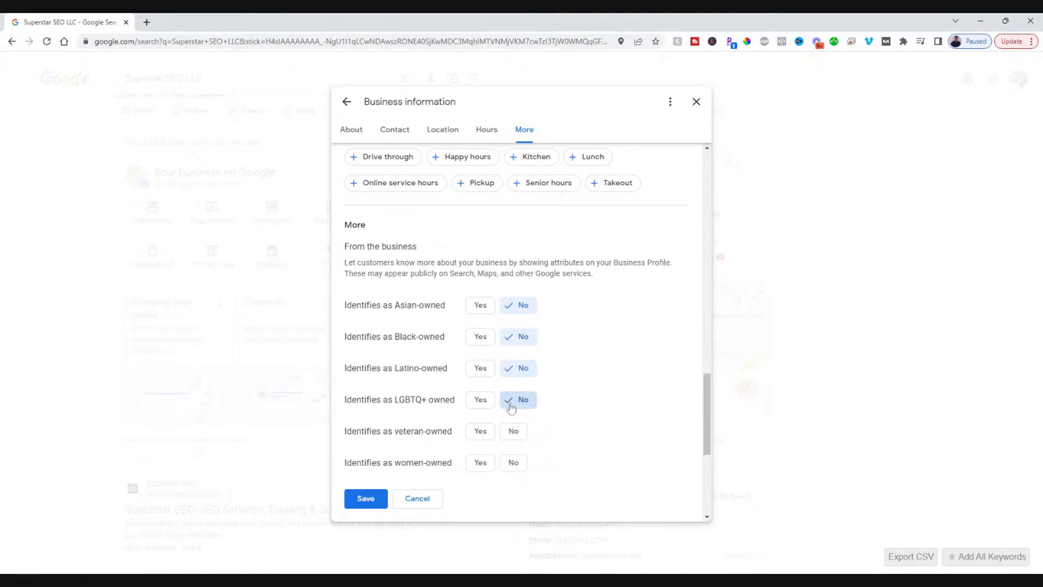
left_click(514, 434)
left_click(514, 463)
scroll(523, 452, "down", 1)
left_click(366, 444)
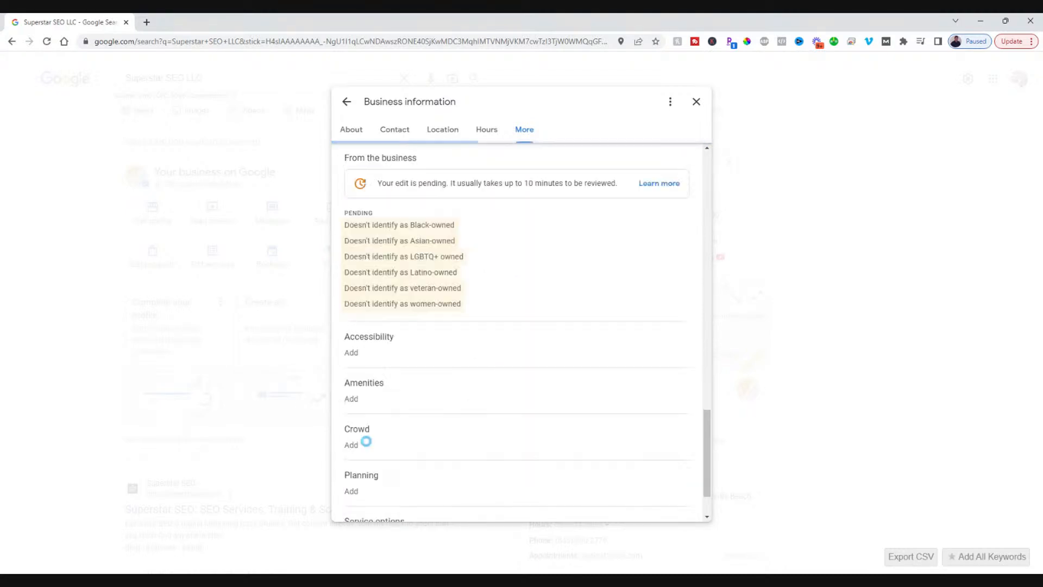
Step: Set the wheelchair accessible restroom and wheelchair accessible seating attributes under Accessibility to No and save them
left_click(402, 344)
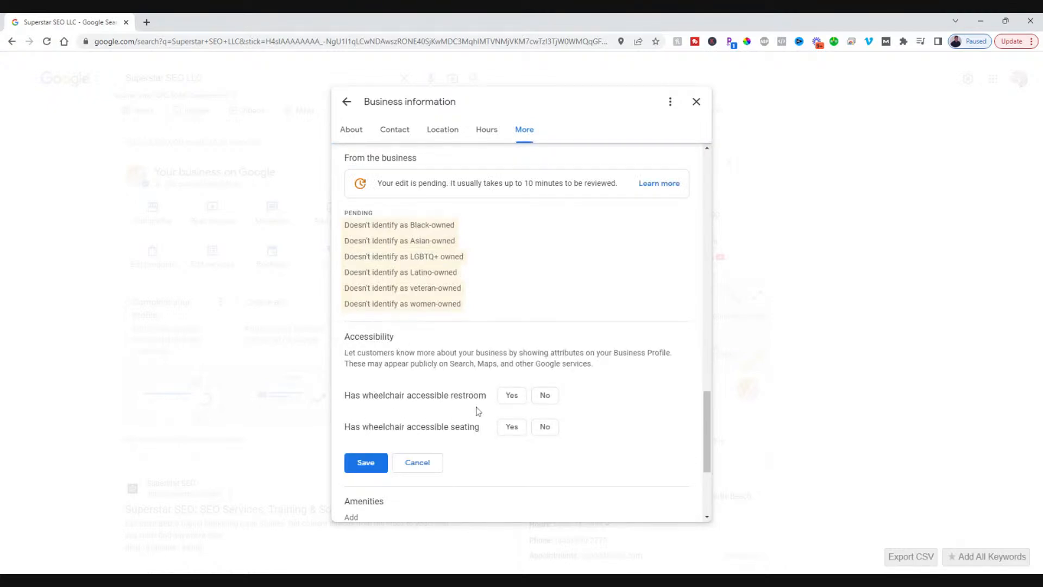
left_click(544, 394)
left_click(544, 427)
left_click(365, 462)
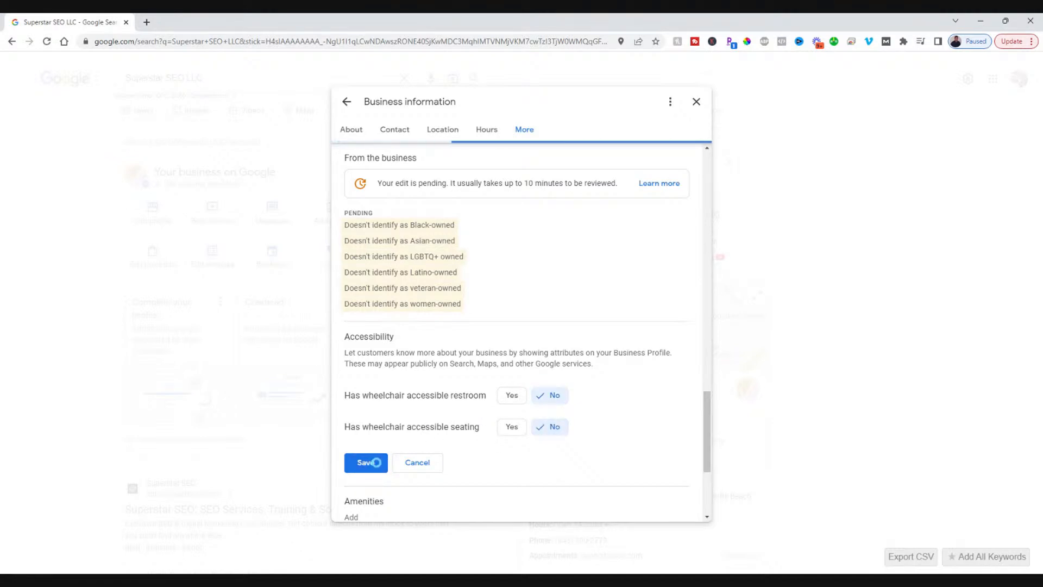
Step: Set the gender-neutral restroom attribute under Amenities to No and save it
scroll(446, 393, "down", 2)
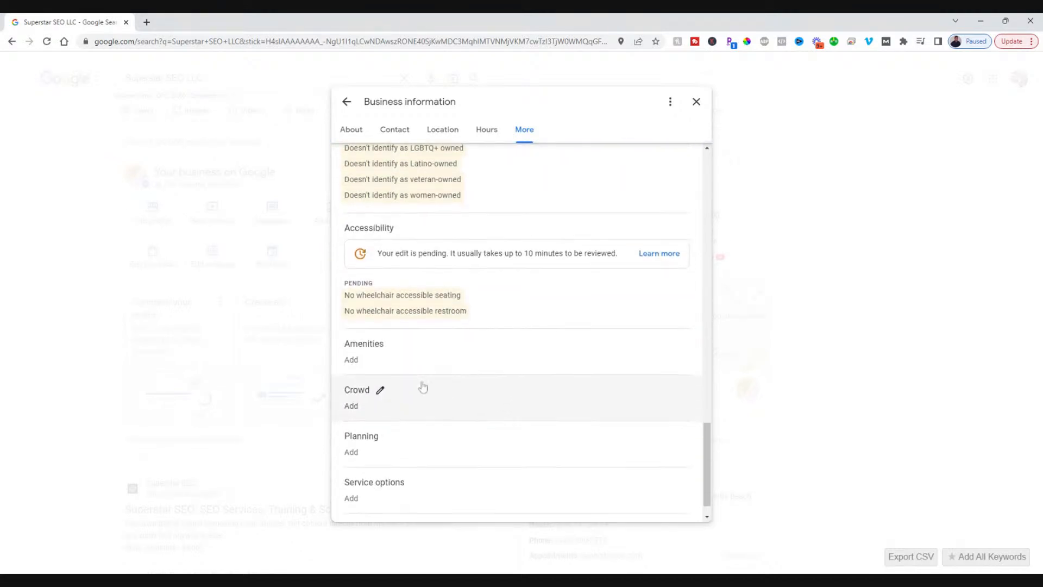
left_click(391, 348)
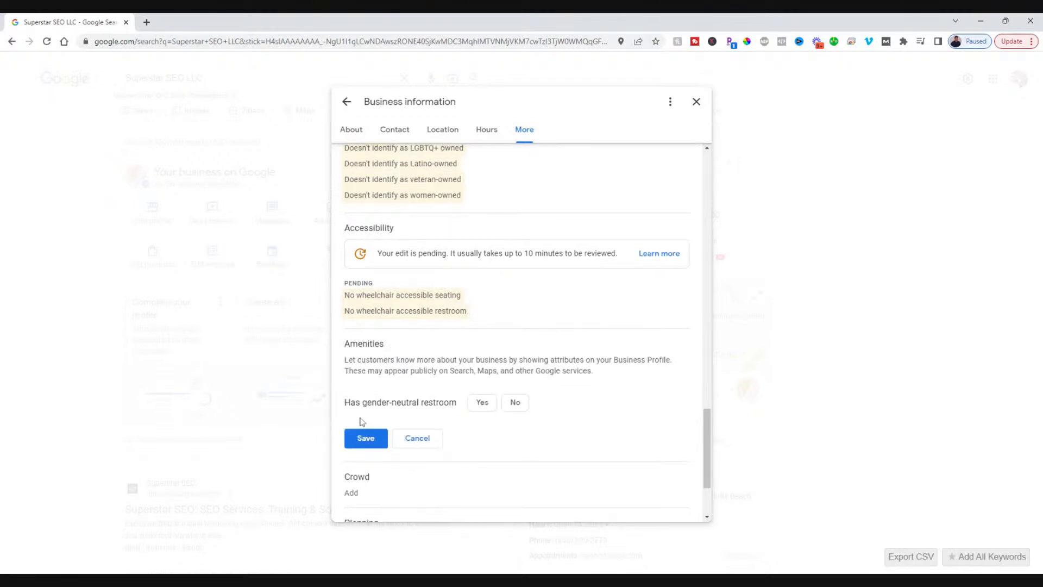
left_click(515, 402)
left_click(366, 438)
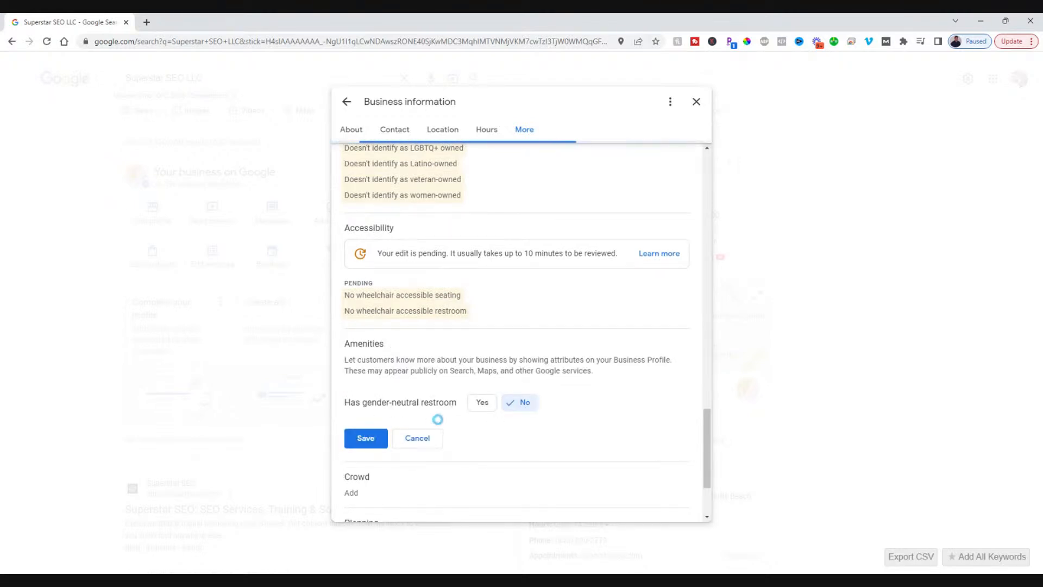
Step: Set the LGBTQ+ friendly and Transgender safespace attributes under Crowd to Yes and save them
scroll(437, 420, "down", 4)
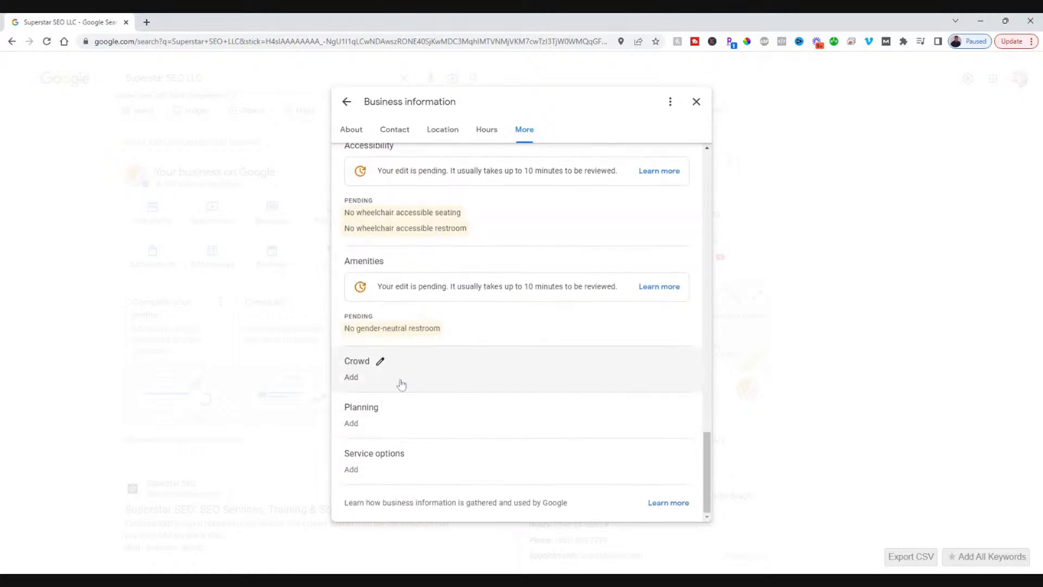
left_click(381, 363)
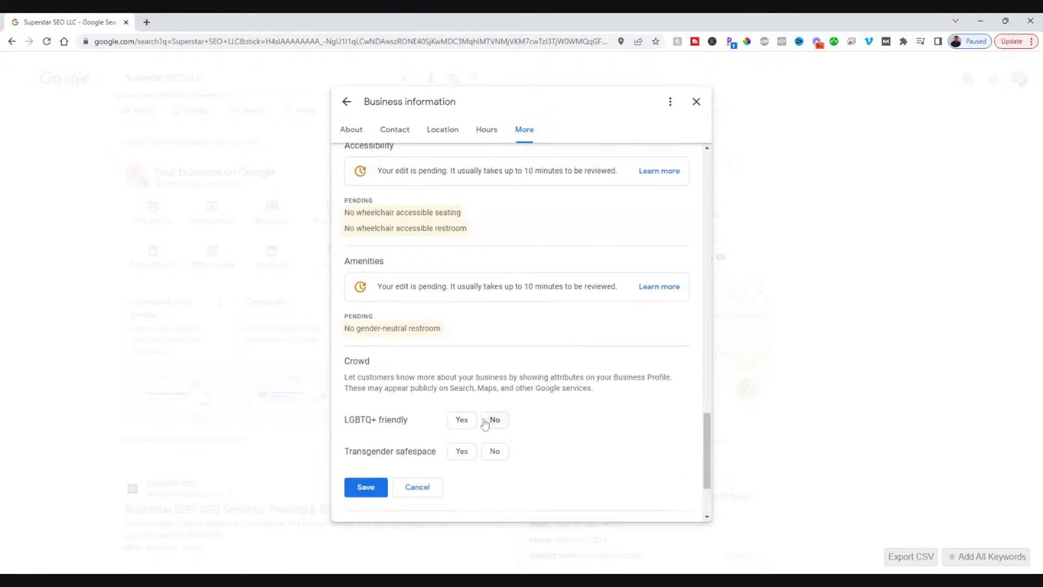
left_click(462, 419)
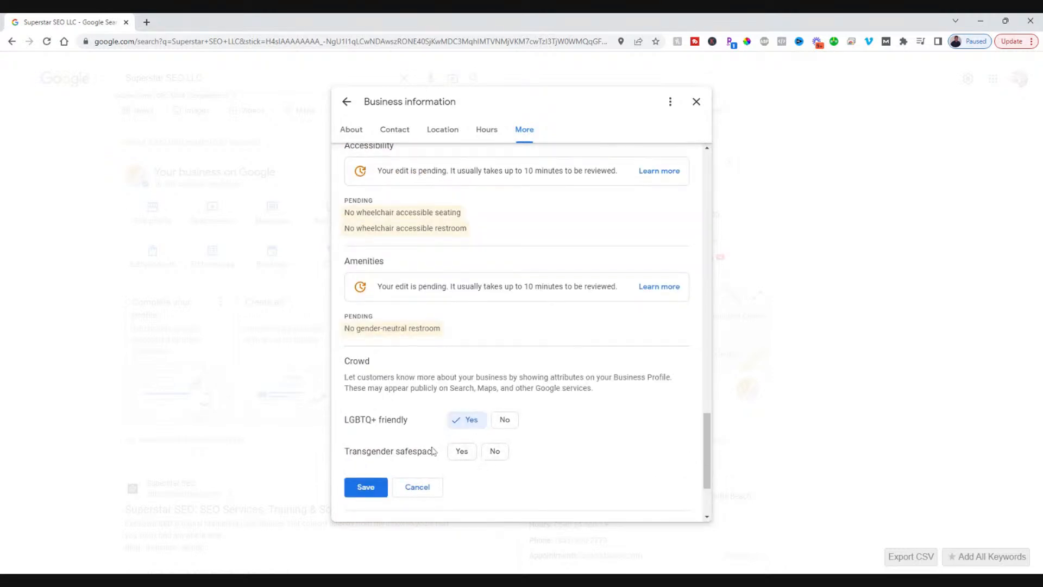
left_click(462, 451)
left_click(366, 487)
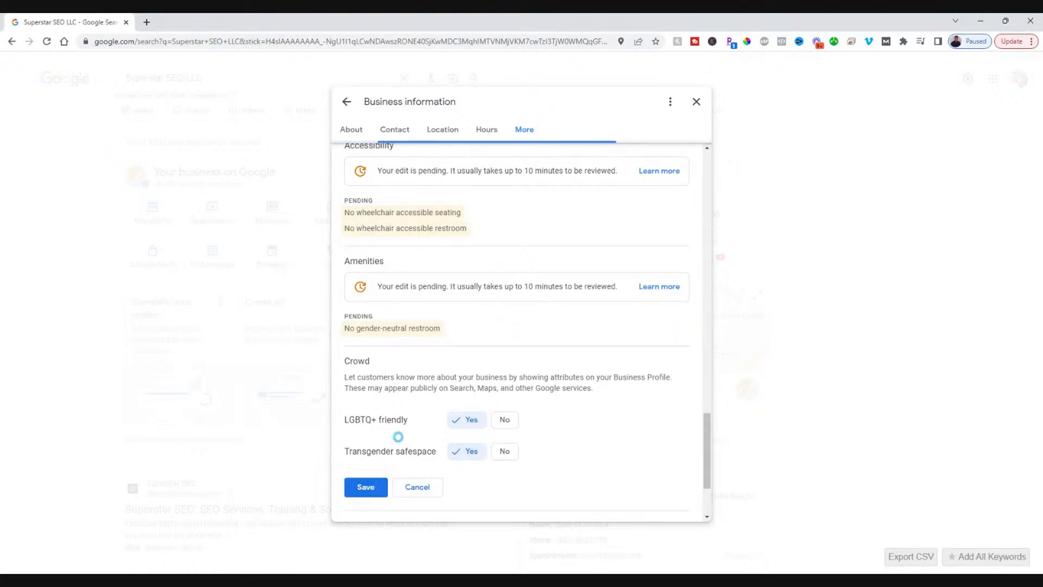
Step: Set the Appointment required attribute under Planning to Yes and save it
scroll(400, 438, "down", 2)
scroll(400, 438, "down", 3)
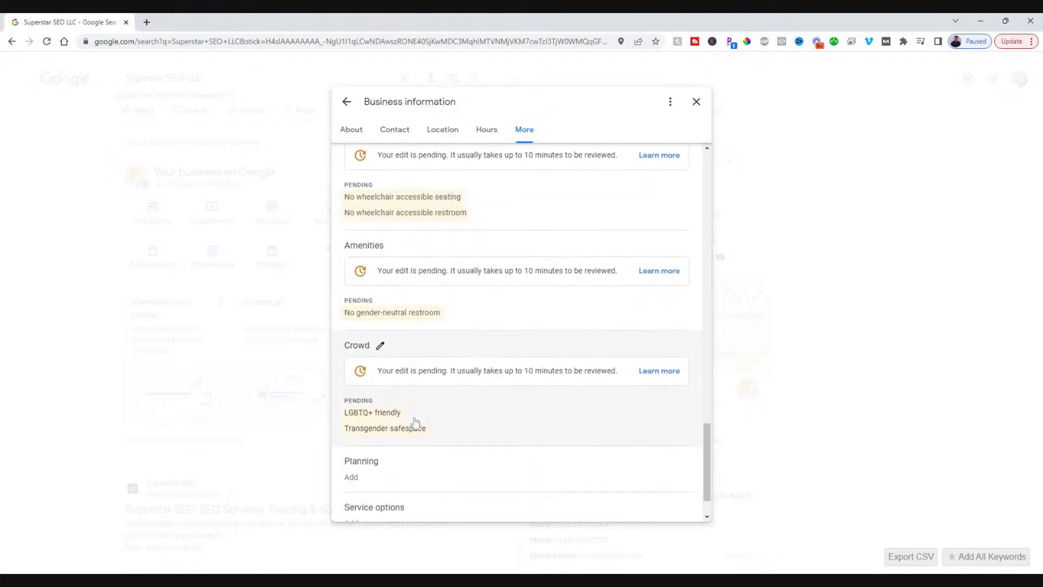
left_click(389, 418)
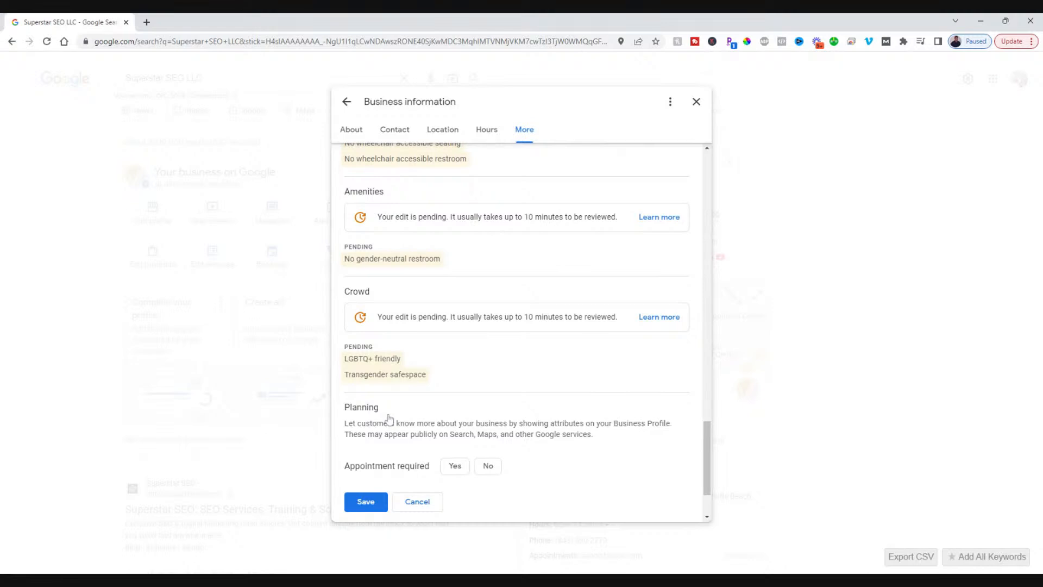
left_click(459, 468)
scroll(424, 451, "down", 2)
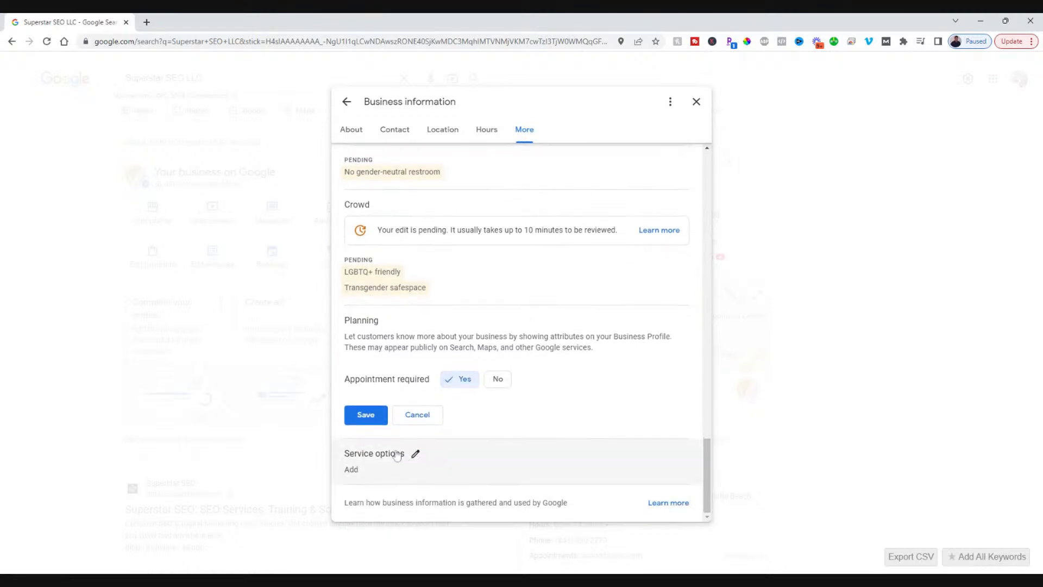
left_click(365, 415)
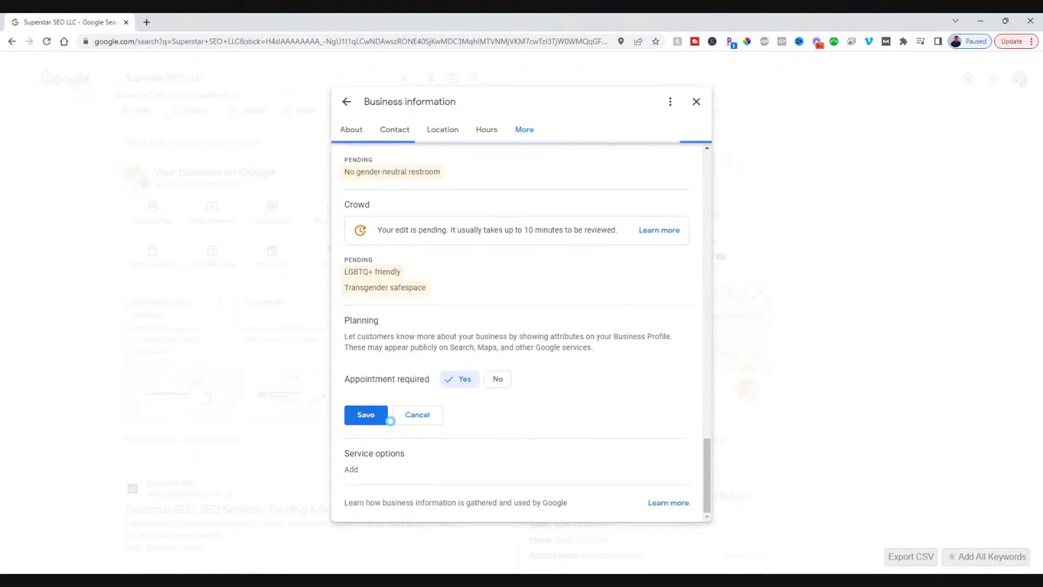
Step: Under Service options, set Offers online appointments to Yes and Onsite services available to No, and save them
scroll(509, 422, "down", 4)
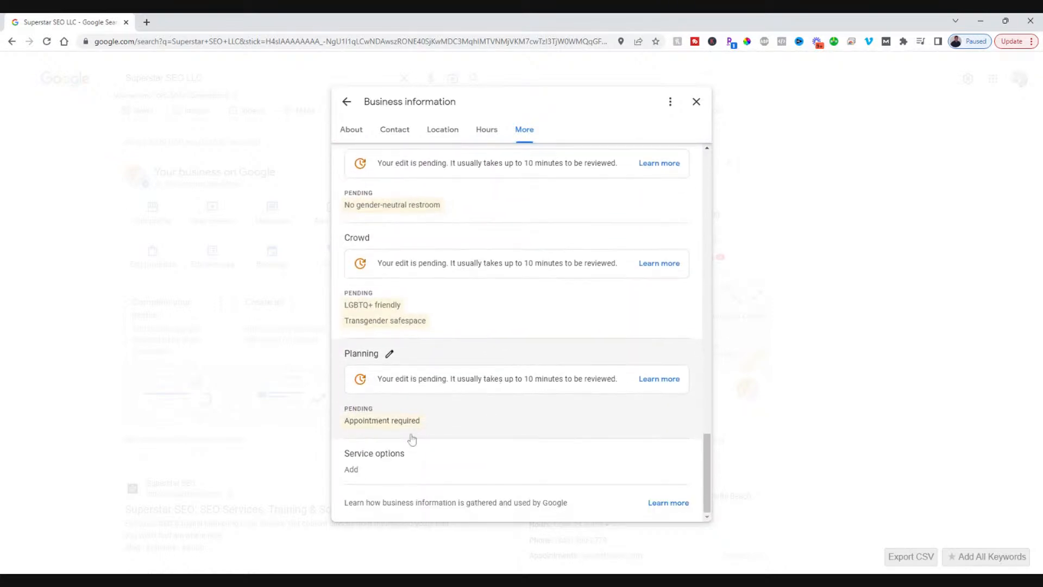
left_click(416, 455)
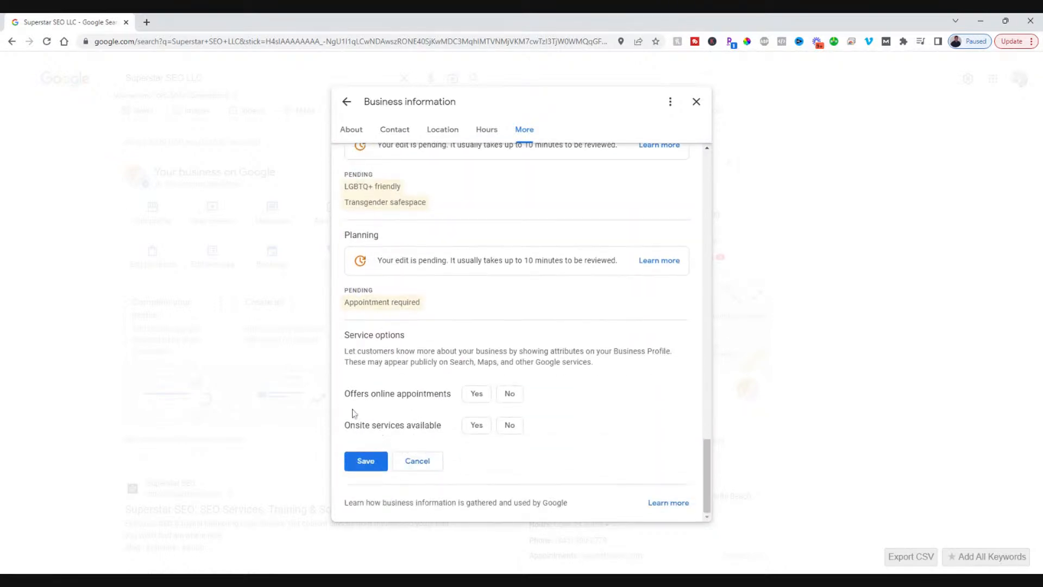
left_click(477, 393)
left_click(510, 425)
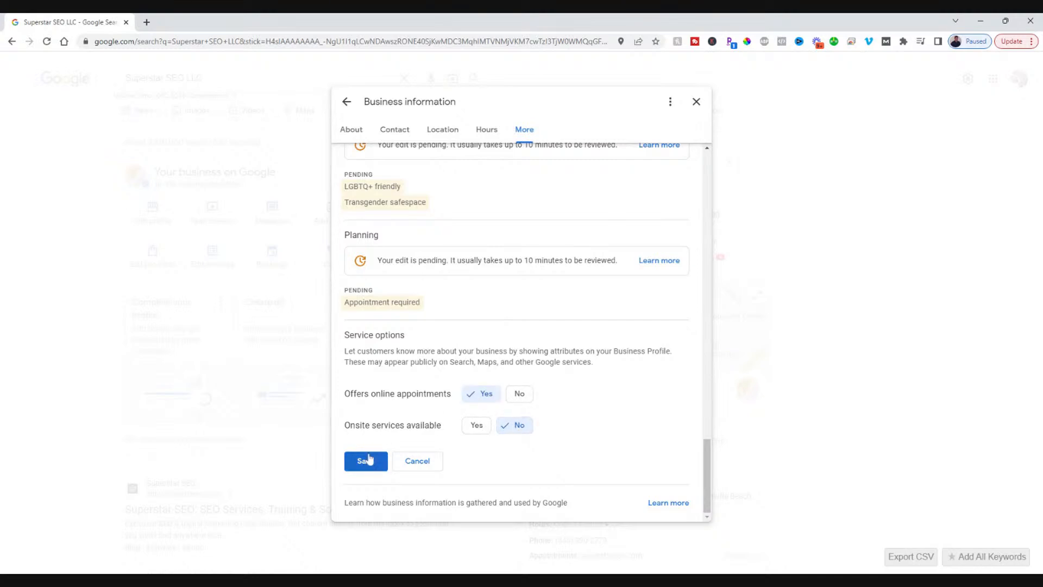
left_click(363, 457)
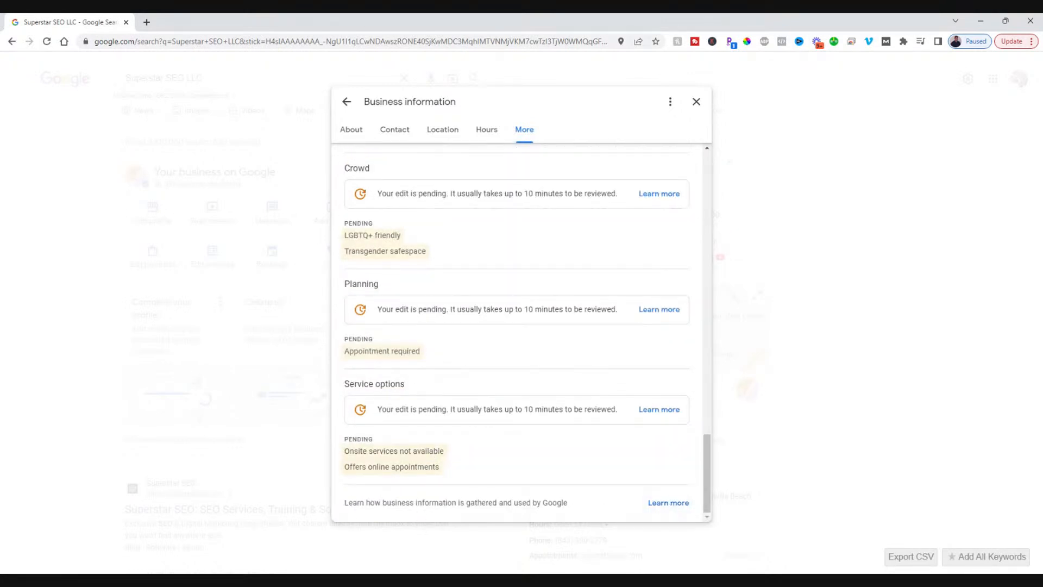
Step: Review the business information, open the description to examine its full text, save it again and close the business information
scroll(659, 347, "up", 20)
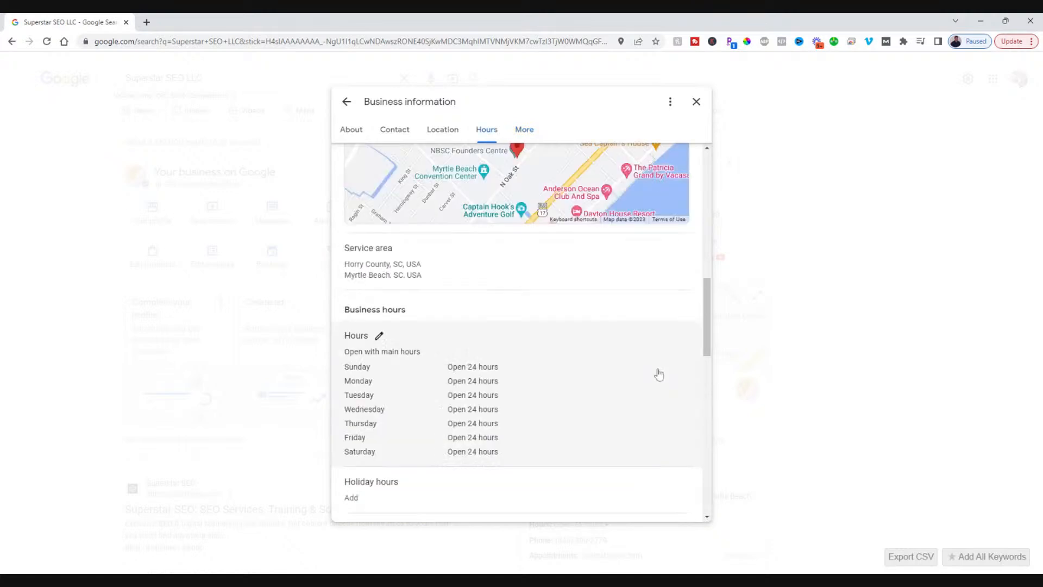
scroll(649, 348, "down", 5)
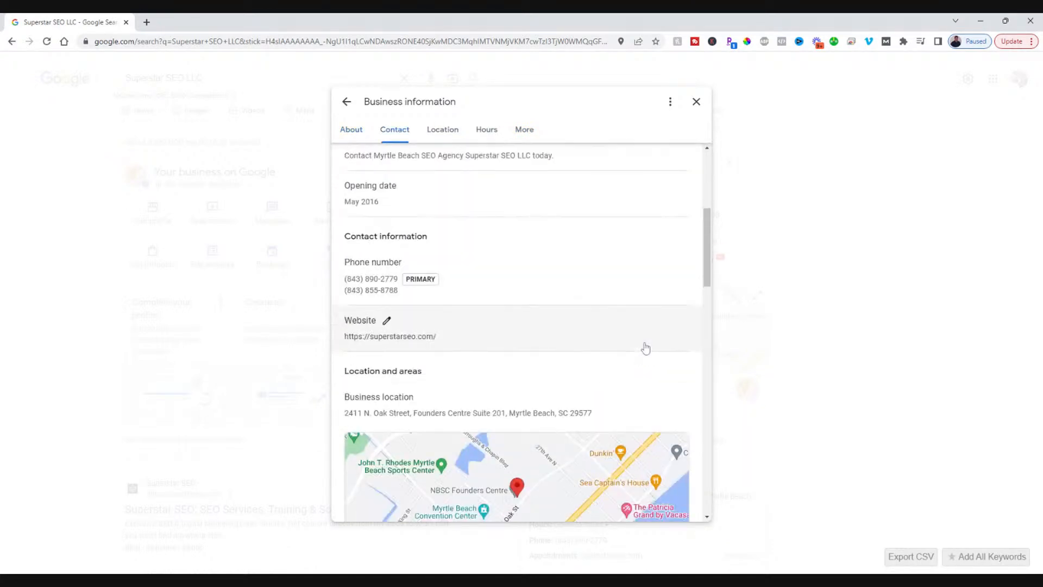
scroll(645, 350, "up", 5)
left_click_drag(585, 440, 344, 297)
left_click(400, 280)
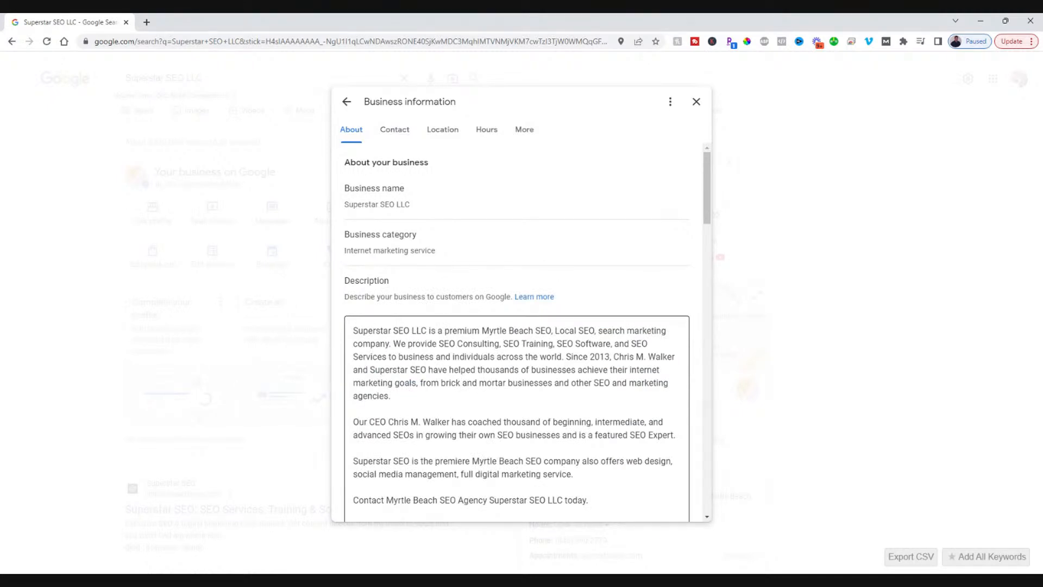
left_click_drag(588, 446, 342, 276)
scroll(496, 433, "down", 5)
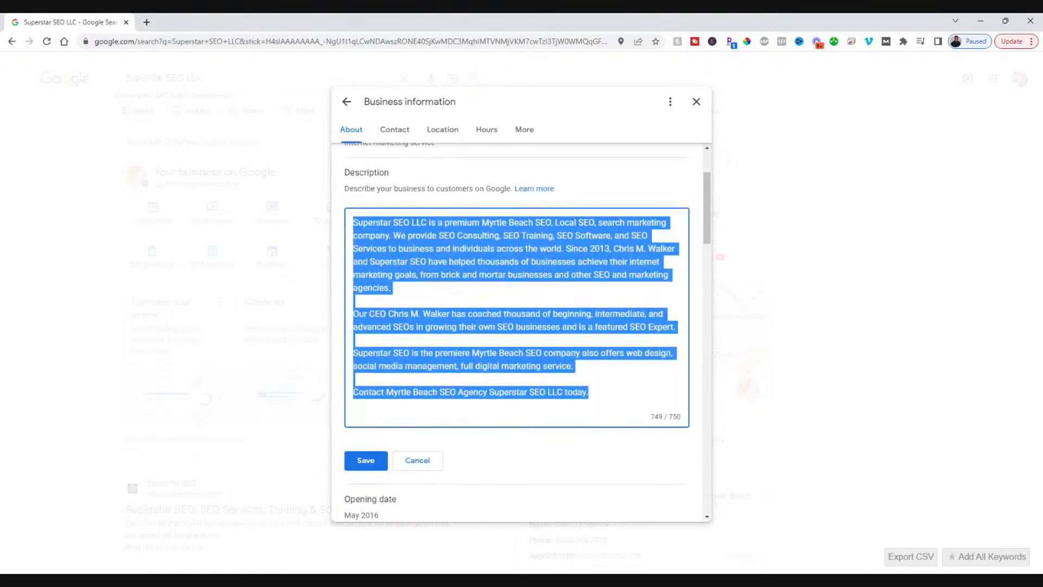
scroll(497, 433, "down", 15)
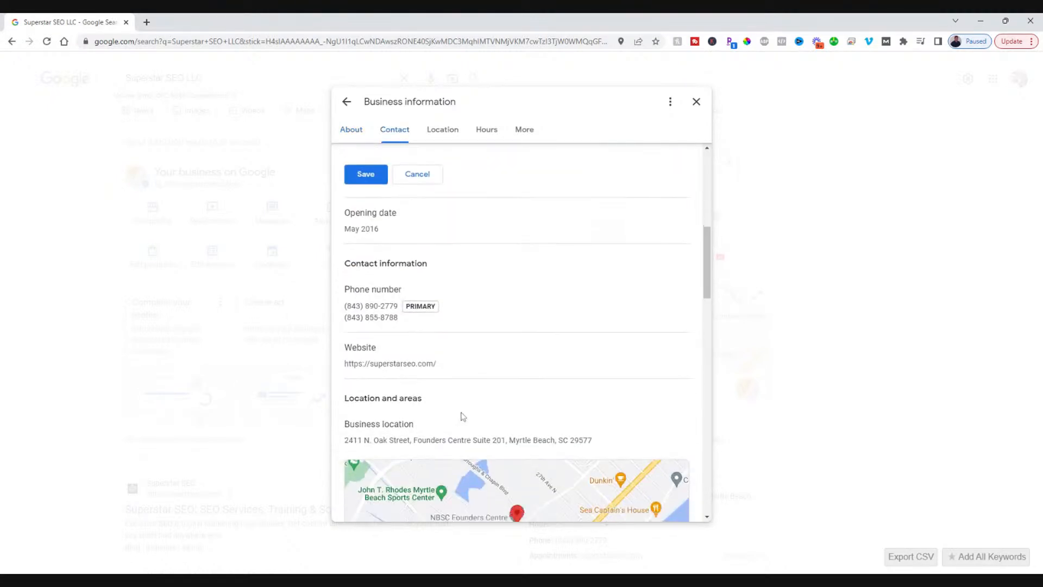
scroll(474, 417, "up", 20)
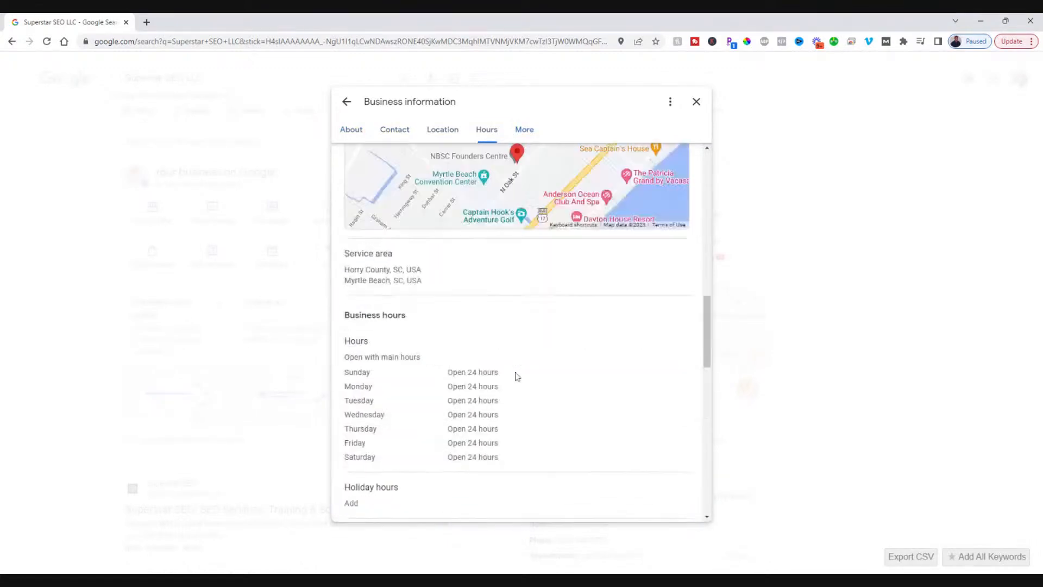
left_click(369, 414)
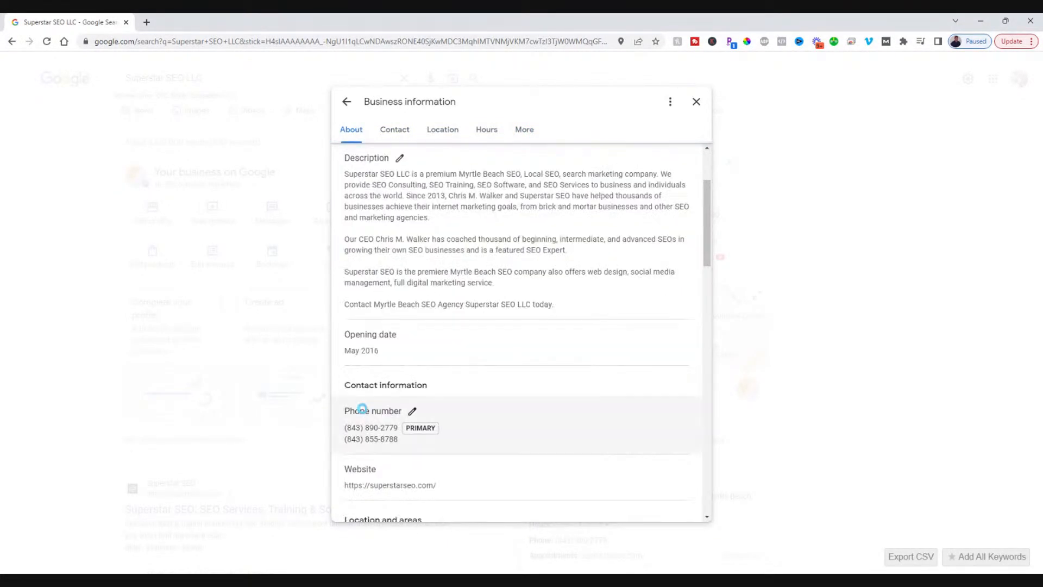
scroll(635, 247, "up", 3)
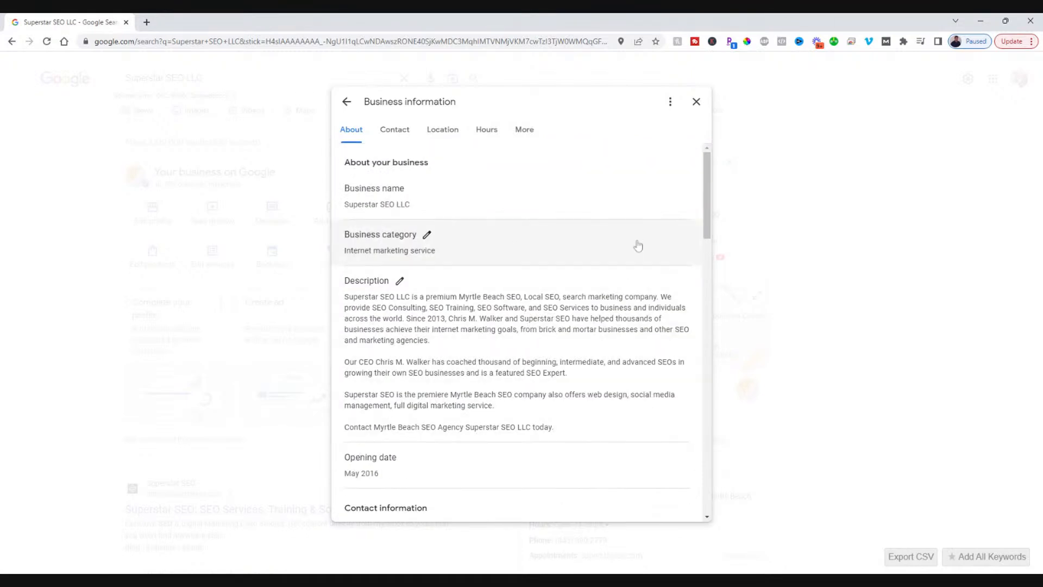
left_click(696, 101)
Step: Open the customer reviews and draft a public reply to the newest one, thanking the reviewer and mentioning work on their SEO campaigns
left_click(213, 214)
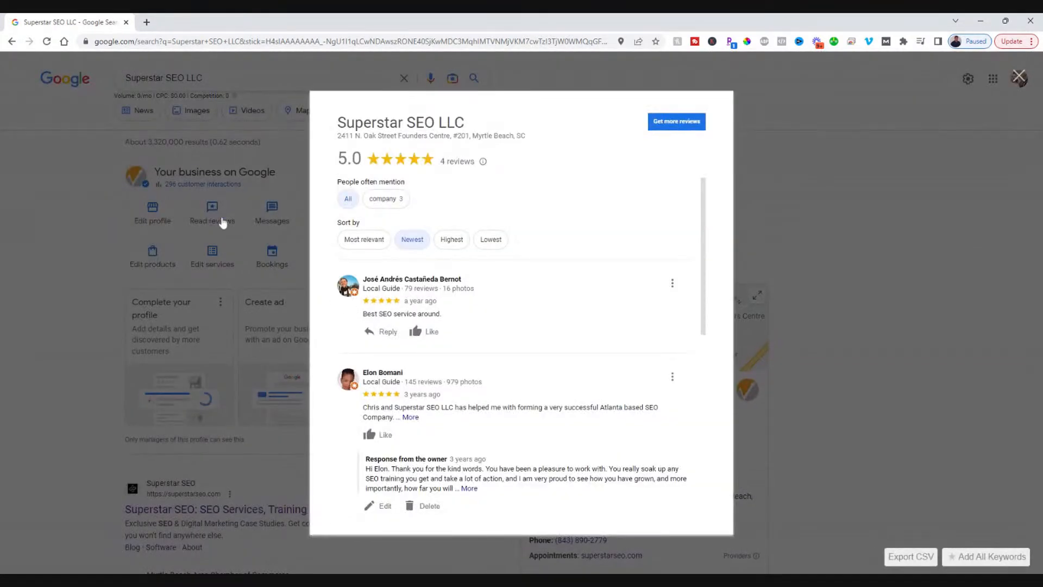
scroll(535, 337, "down", 1)
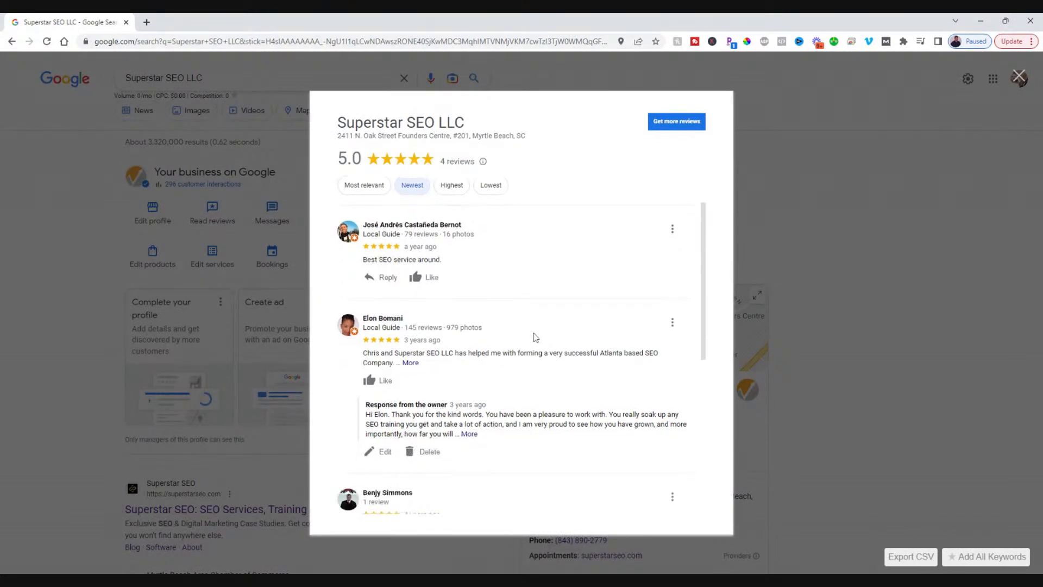
scroll(535, 338, "down", 2)
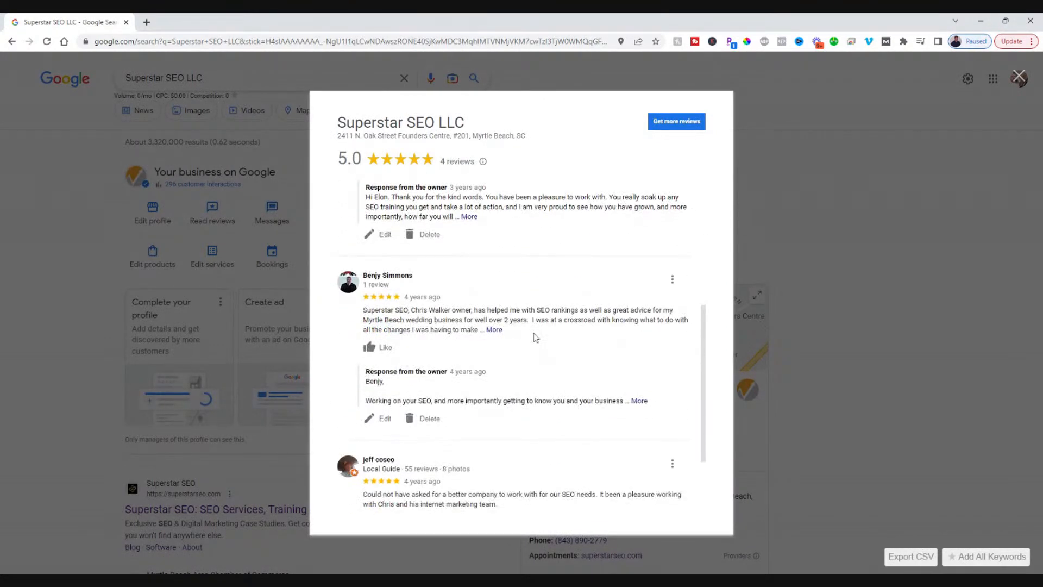
scroll(535, 338, "up", 5)
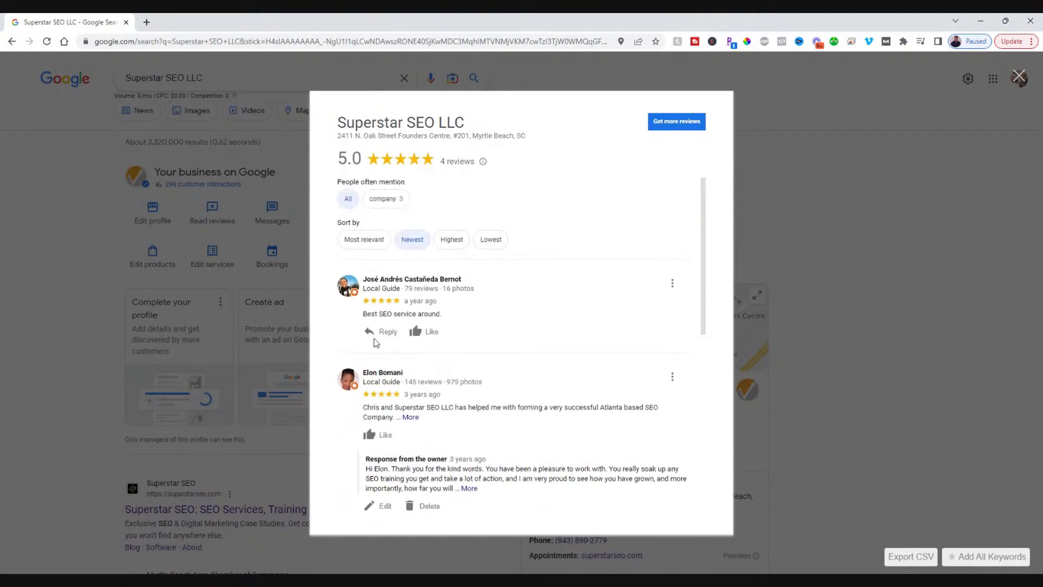
left_click(384, 333)
left_click(431, 270)
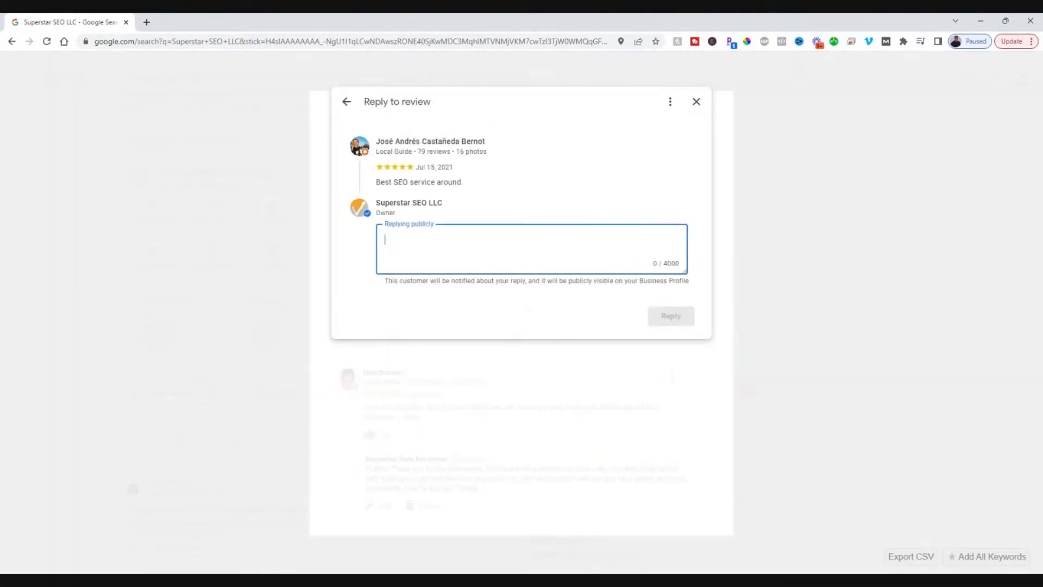
type("Th")
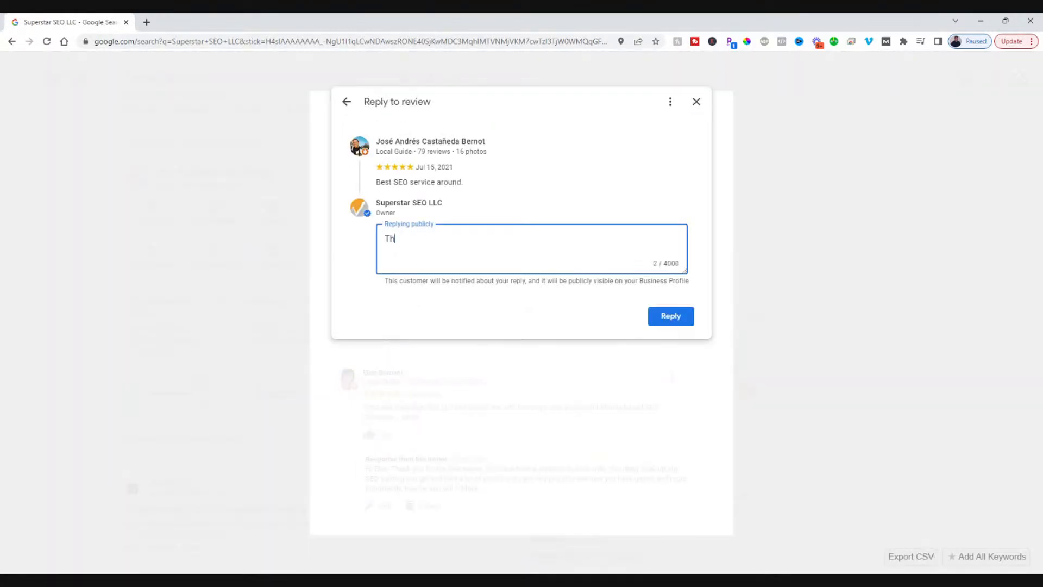
type("atnk you Jose, always a pleaseure to worj on your SEO campaigns!")
Step: Correct the misspelled words in the review reply to "Thank", "pleasure" and "work", and post the reply
double_click(398, 239)
type("Thank")
double_click(508, 239)
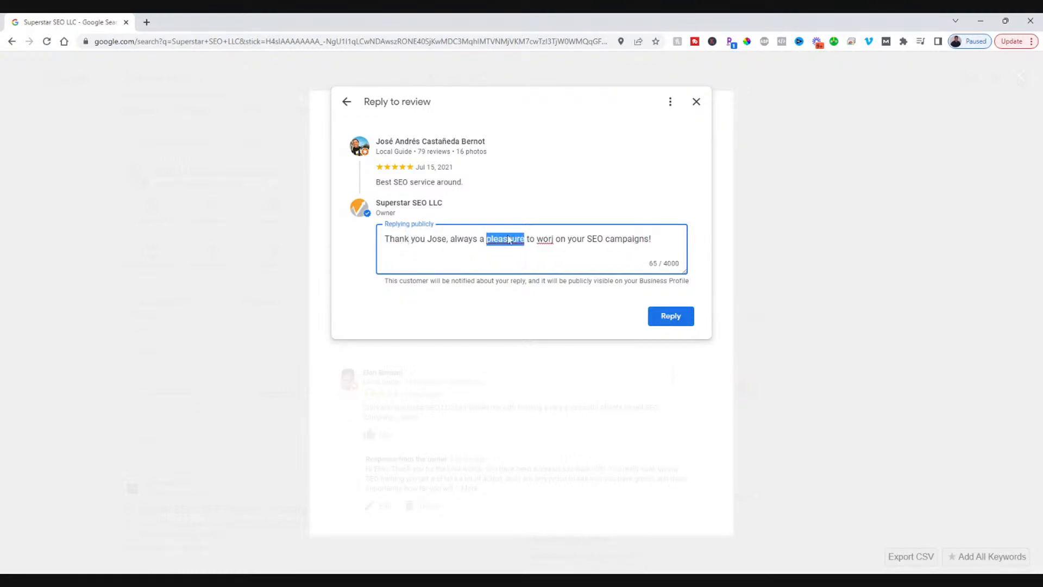
type("pleasured")
key("BackSpace")
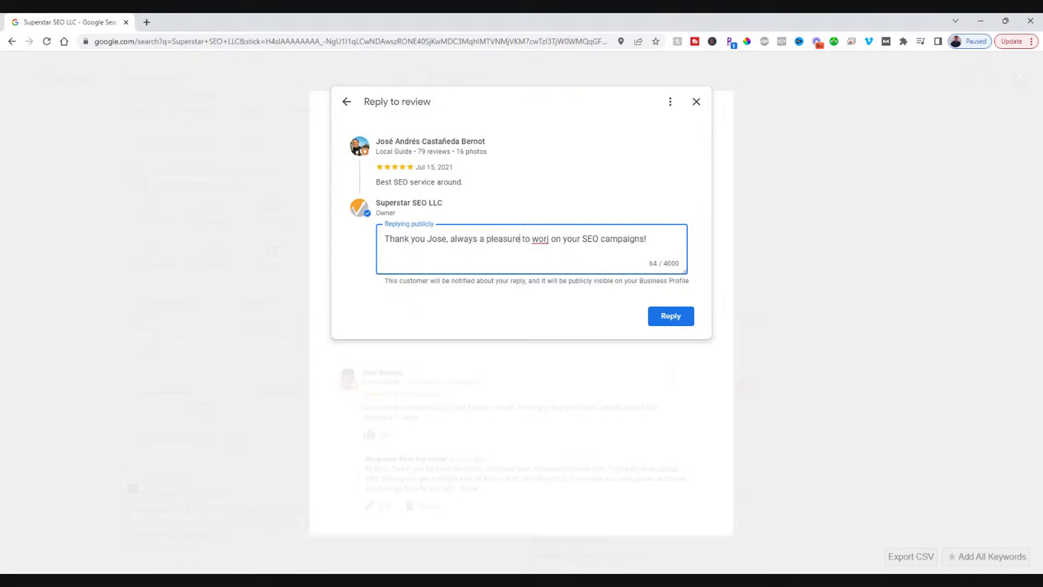
double_click(548, 239)
left_click(549, 239)
type("k")
left_click(660, 317)
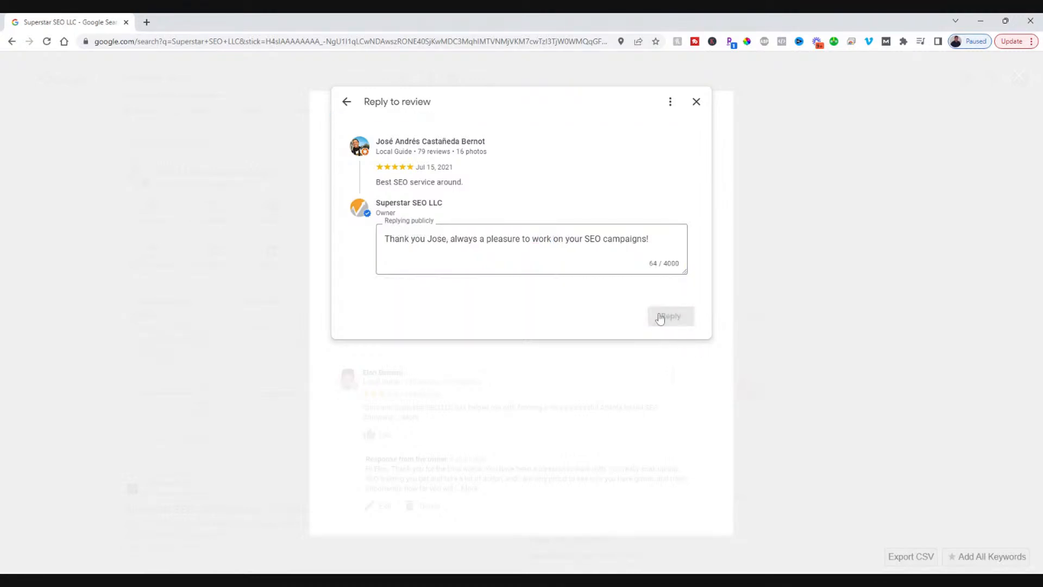
left_click(533, 275)
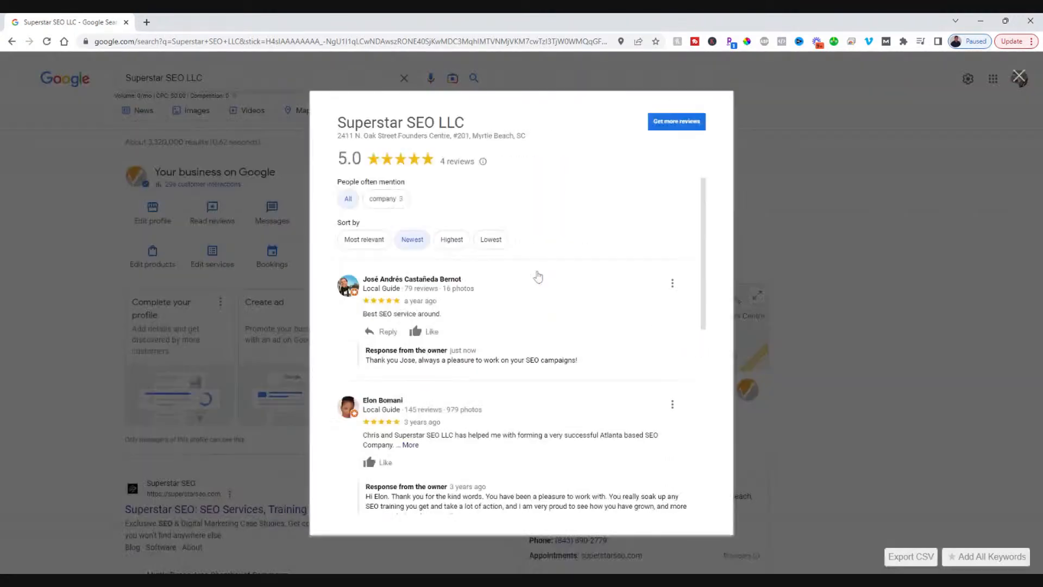
Step: Look through the customer reviews and owner responses, close them, and check the profile's Messages
scroll(540, 288, "down", 3)
scroll(540, 290, "down", 1)
scroll(541, 295, "up", 5)
scroll(480, 283, "up", 2)
scroll(686, 380, "down", 6)
left_click(837, 253)
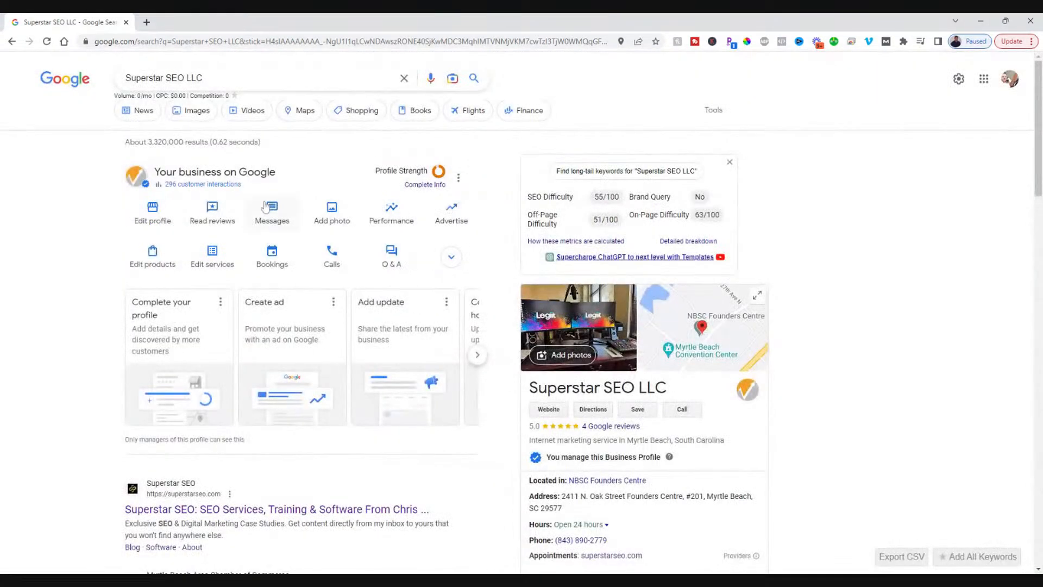
left_click(277, 211)
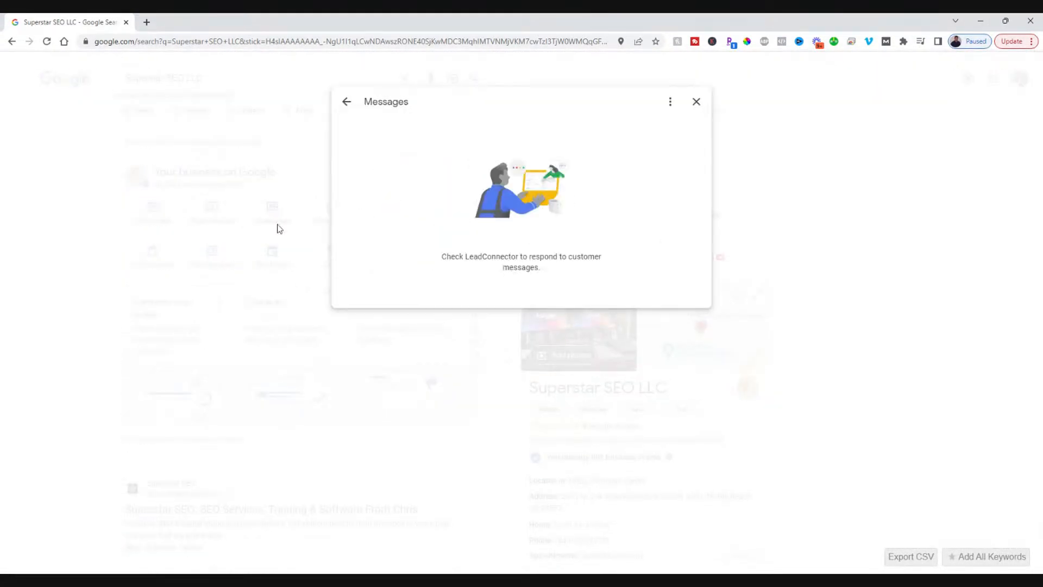
left_click(695, 102)
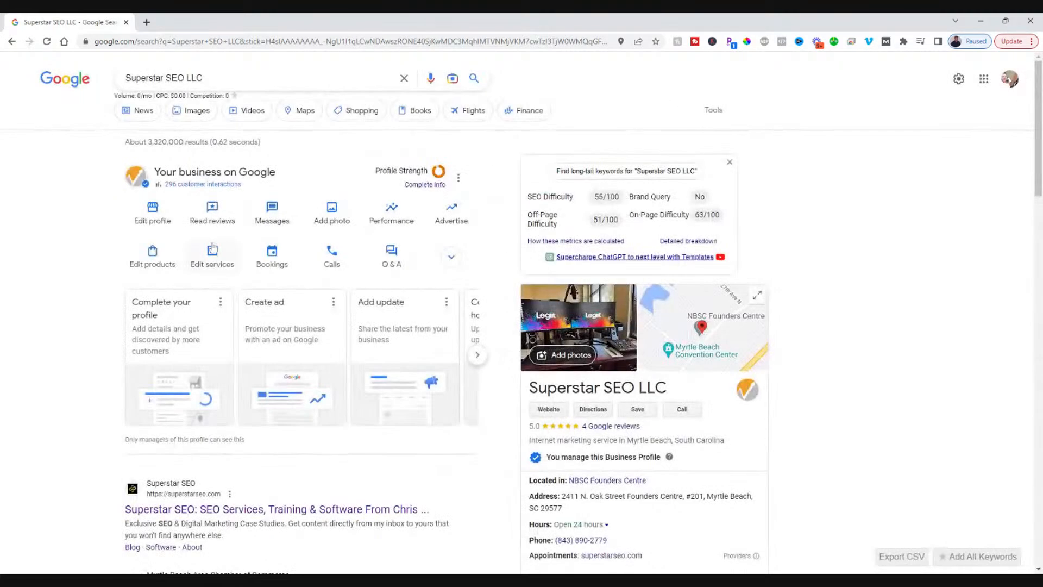
Step: Try to upload the file Untitled-1-2048x416.png.webp as the business profile's logo
left_click(319, 218)
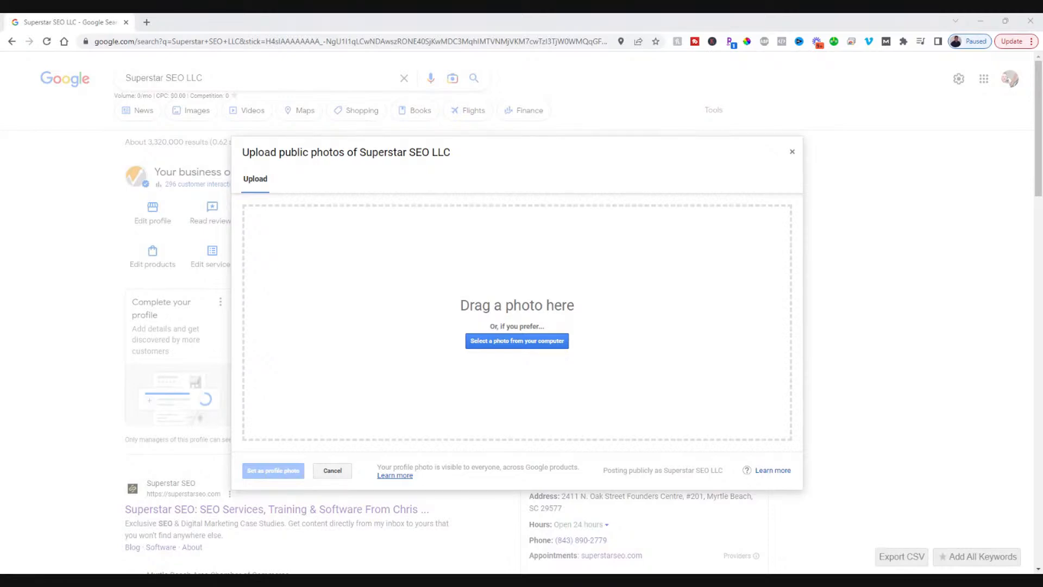
double_click(308, 167)
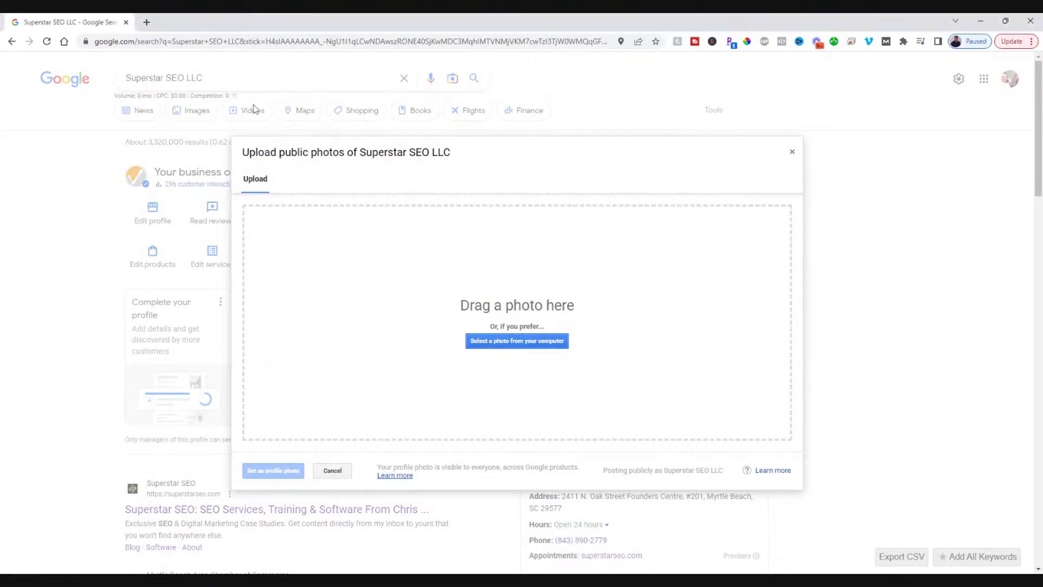
left_click(0, 340)
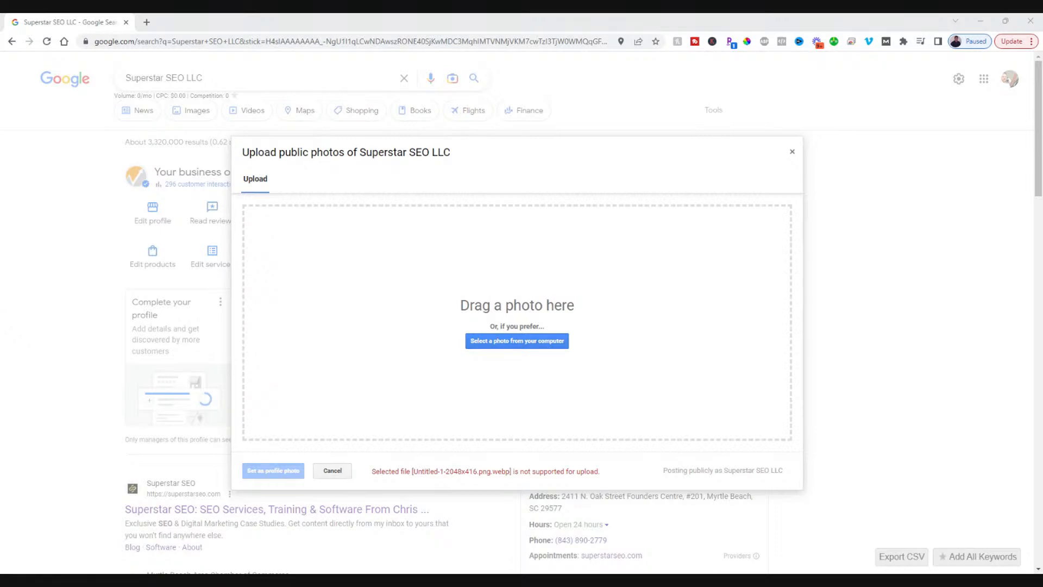
left_click(530, 344)
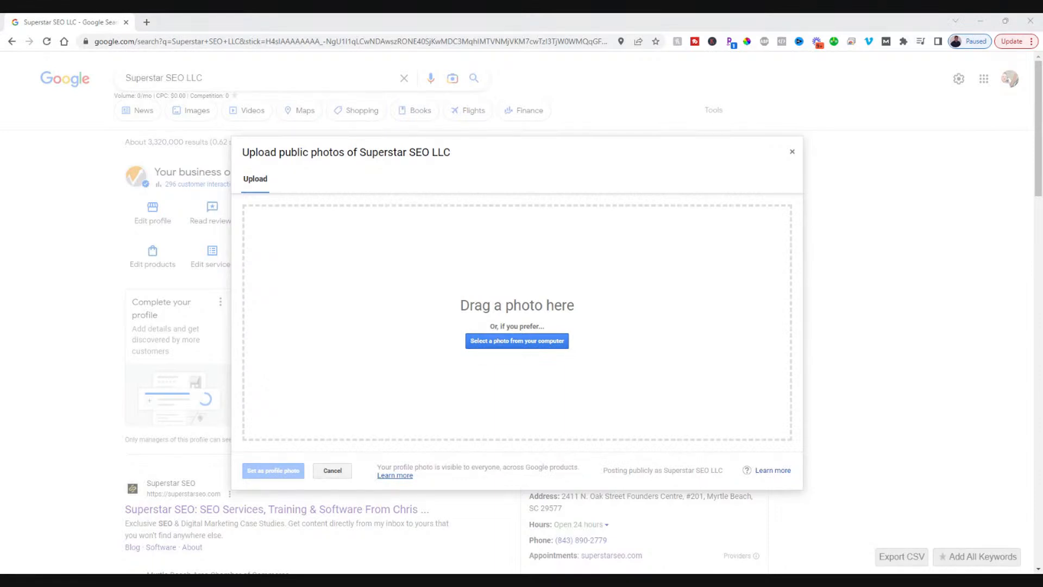
left_click(401, 337)
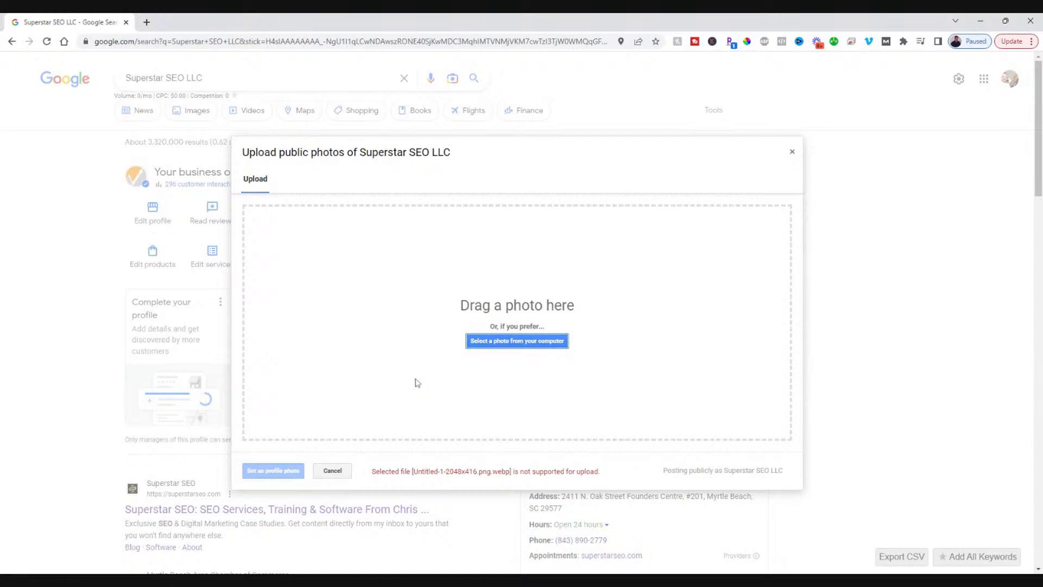
left_click(500, 343)
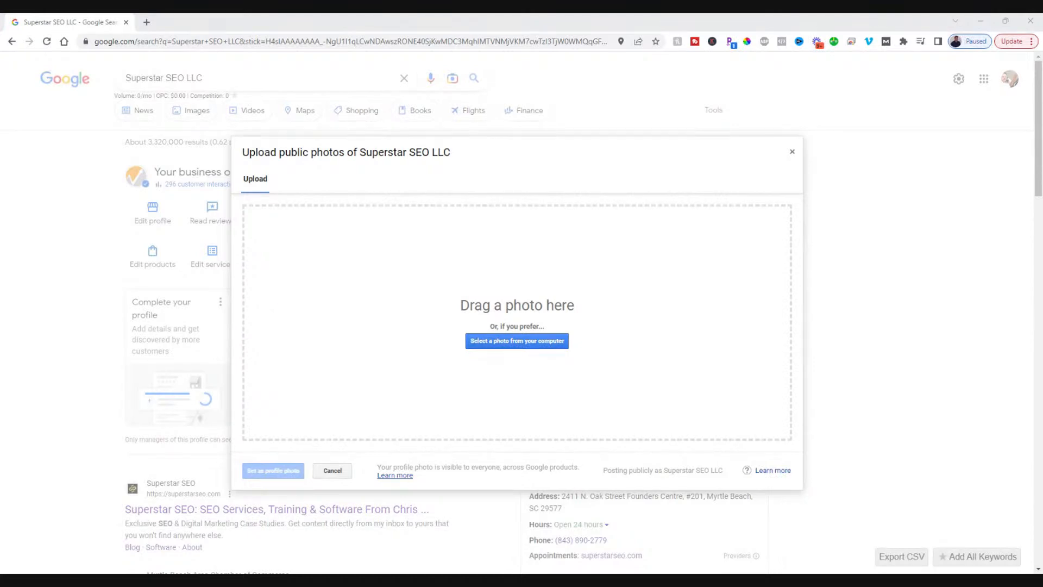
key("Return")
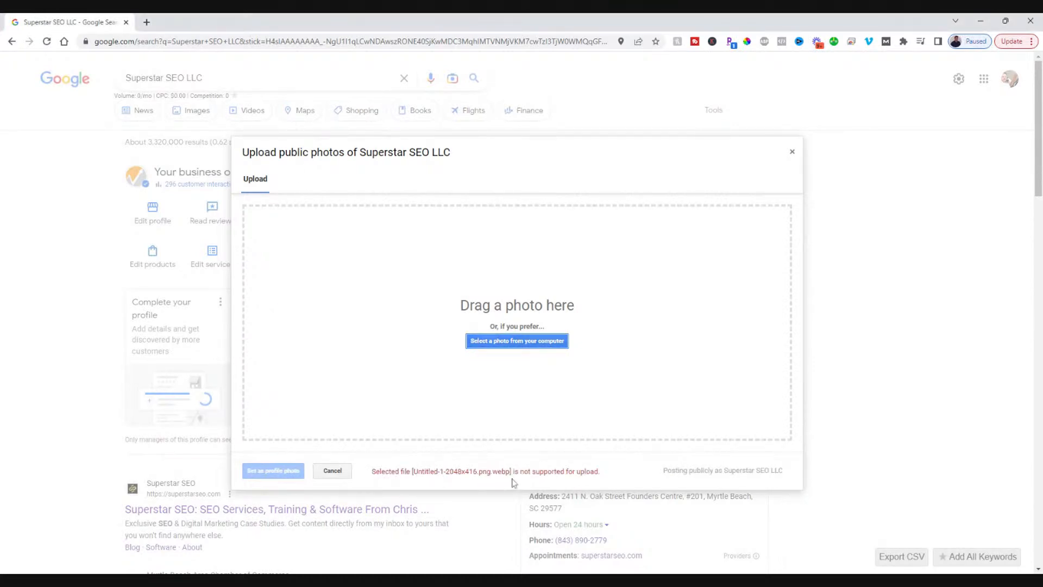
left_click(333, 471)
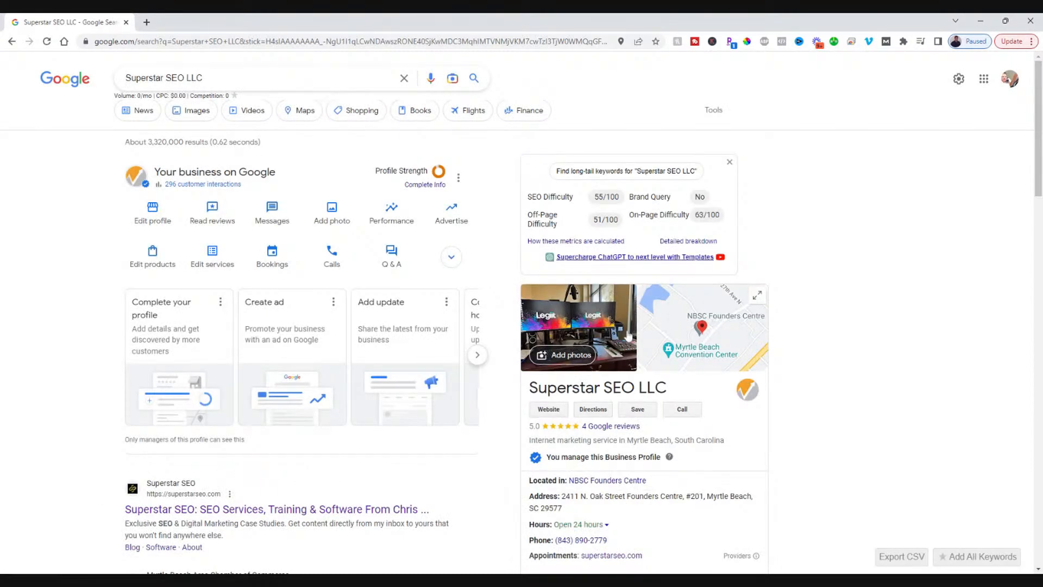
Step: Upload the Superstar SEO logo image as a regular business photo and close the upload confirmation
left_click(339, 217)
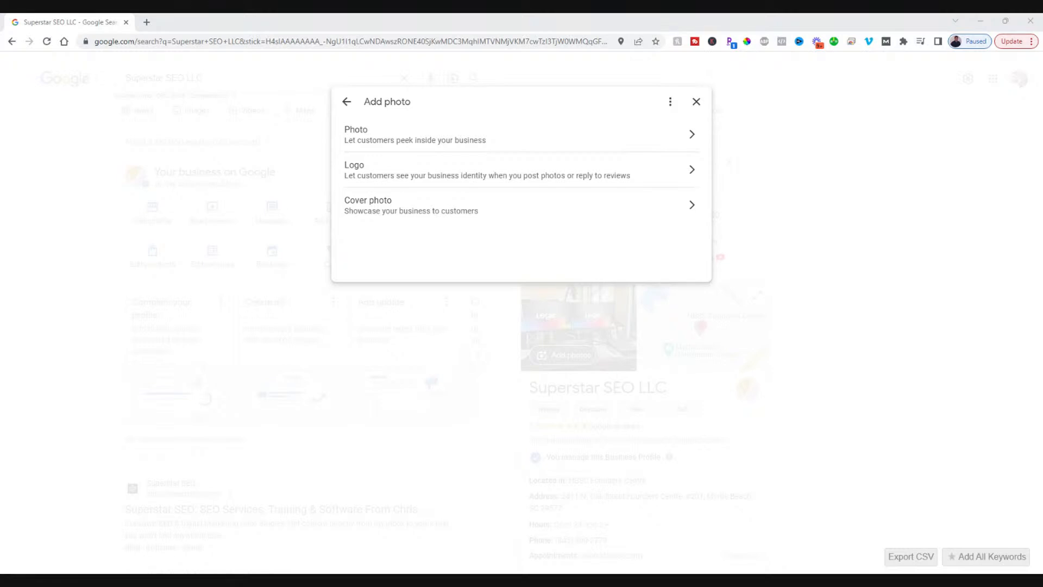
left_click(398, 138)
left_click(538, 215)
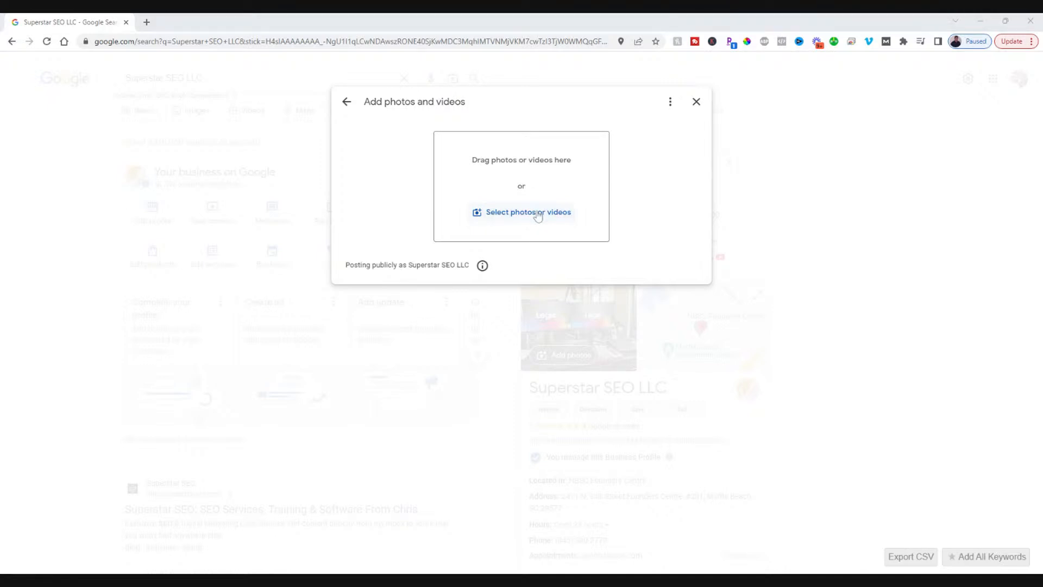
double_click(241, 117)
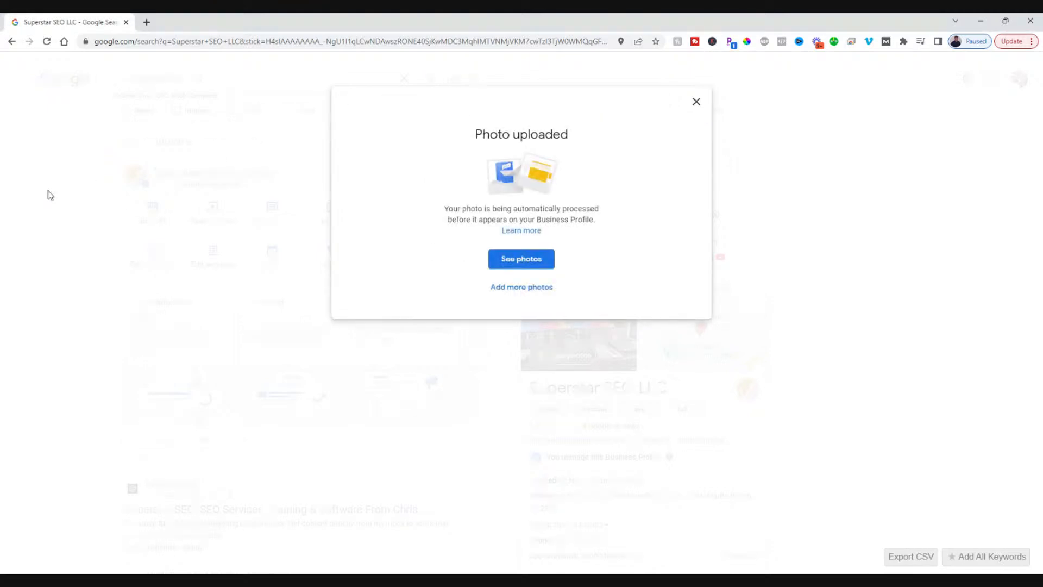
left_click(696, 101)
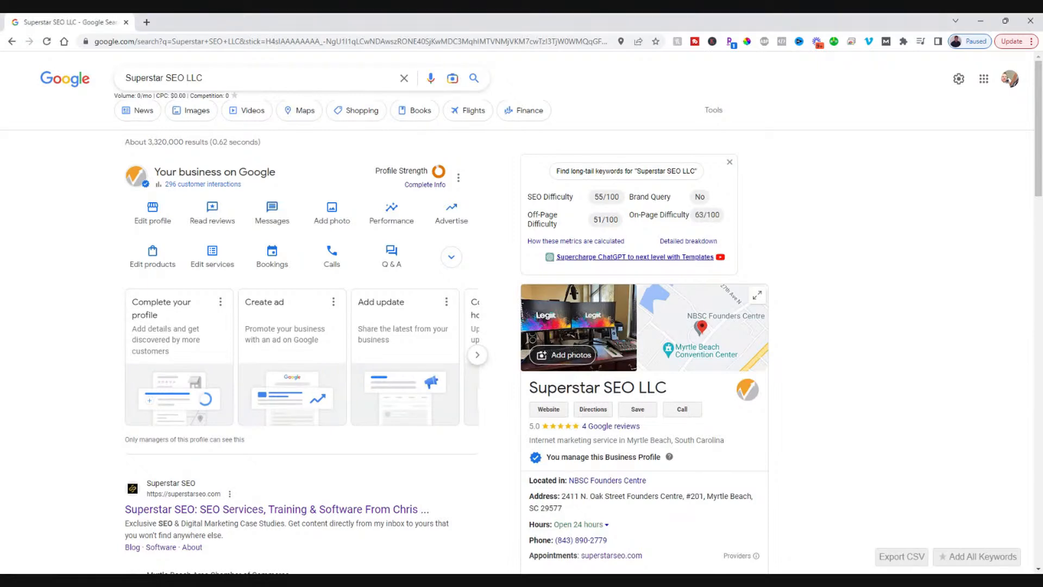
Step: Upload Untitled-1-2048x416.png copy.jpg as the logo, cropped to the gold symbol, set it as profile photo, view it and return to the profile
left_click(335, 217)
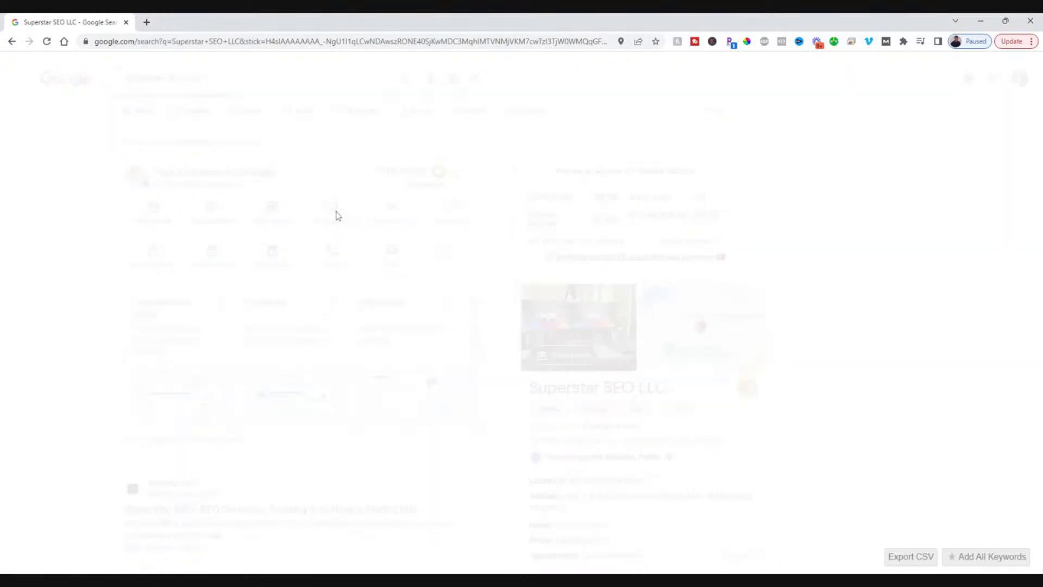
left_click(368, 169)
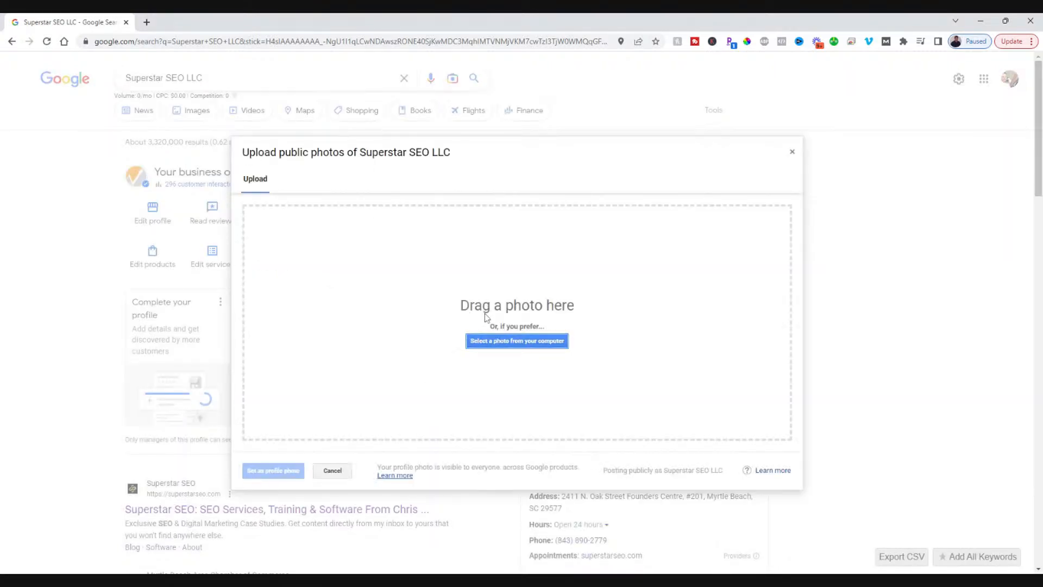
left_click(526, 343)
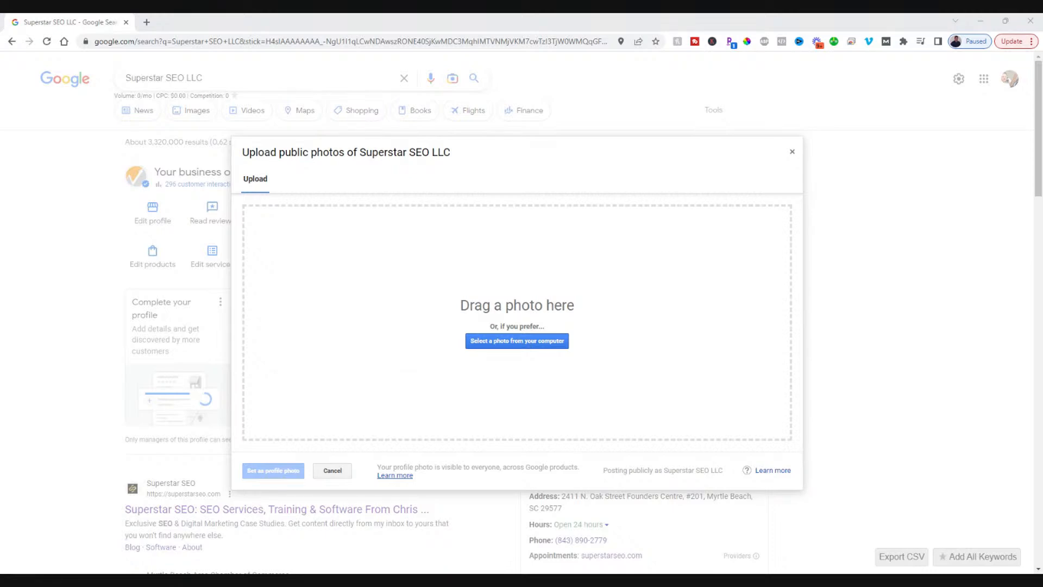
double_click(298, 131)
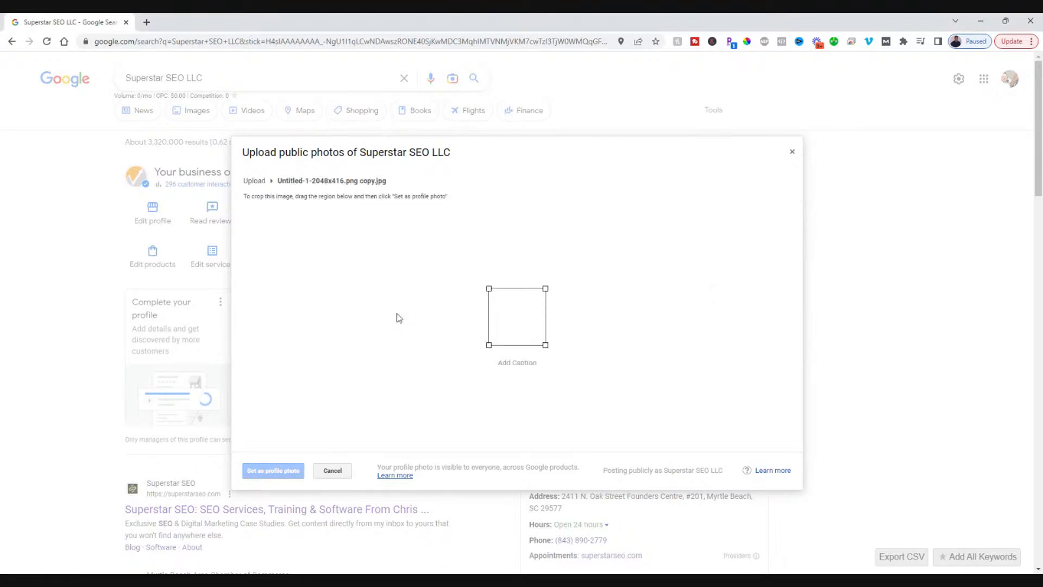
left_click_drag(506, 329, 378, 340)
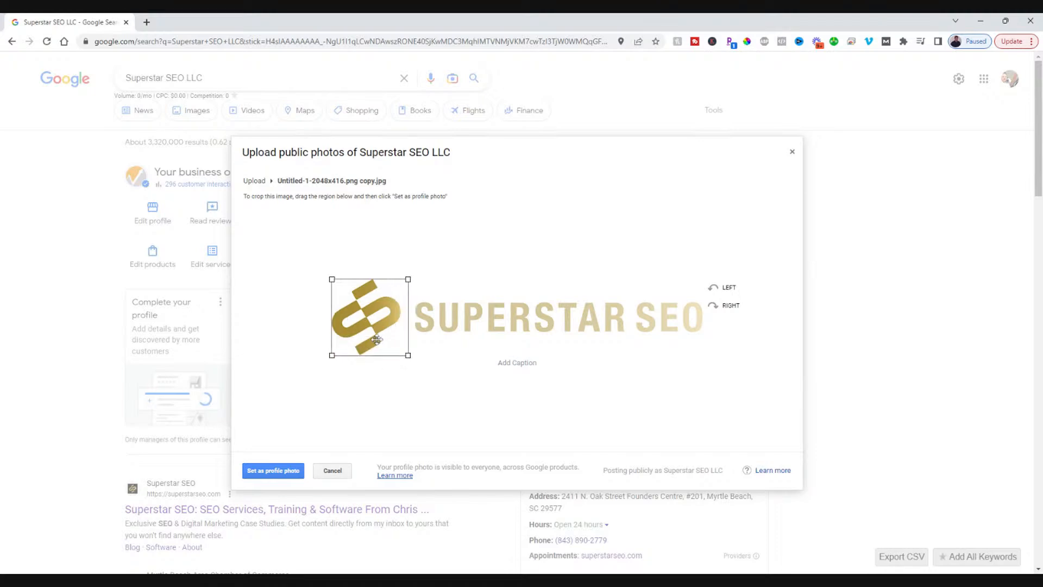
left_click(282, 471)
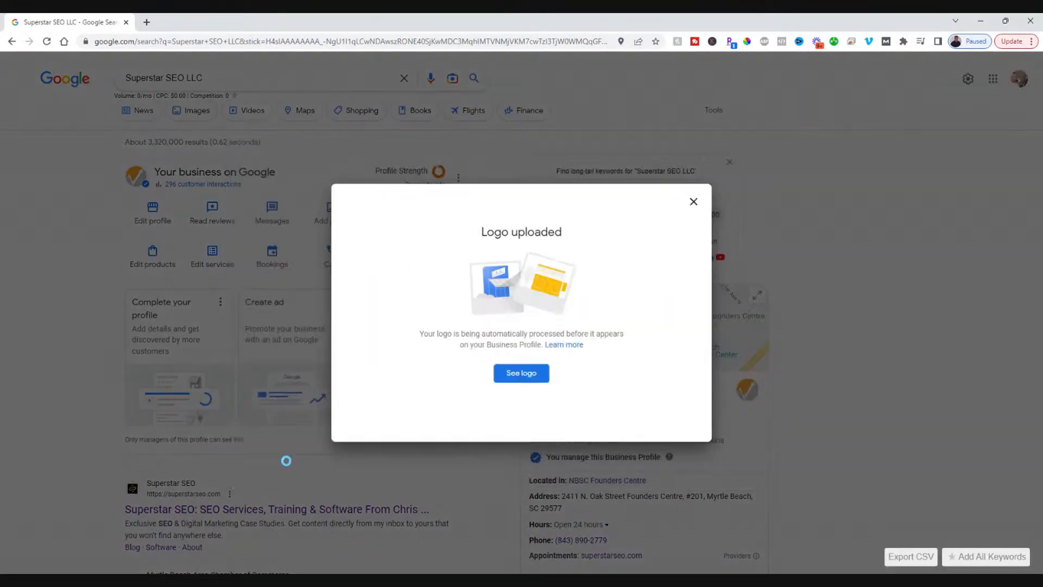
left_click(519, 375)
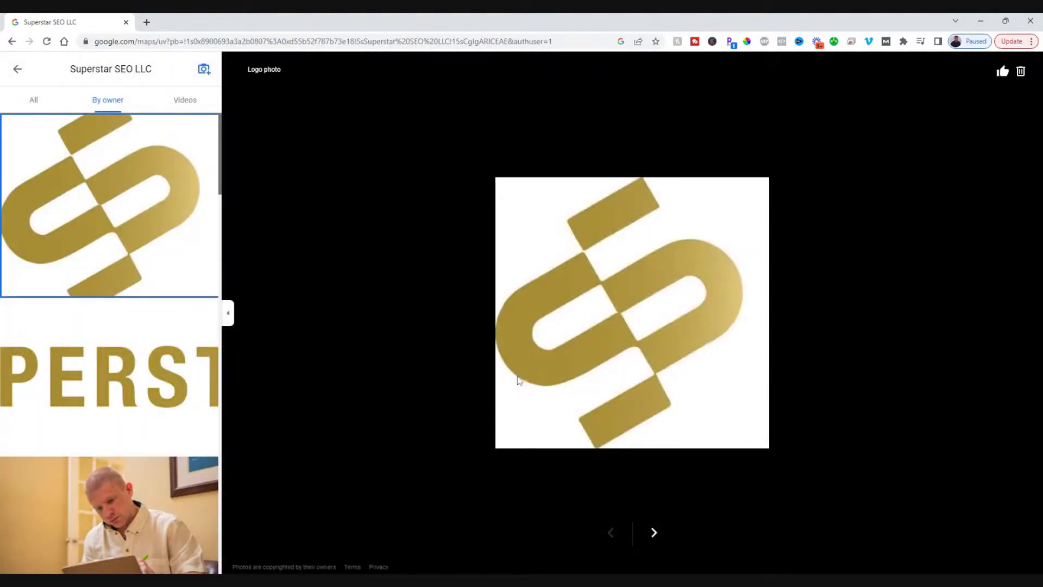
key("alt+Left")
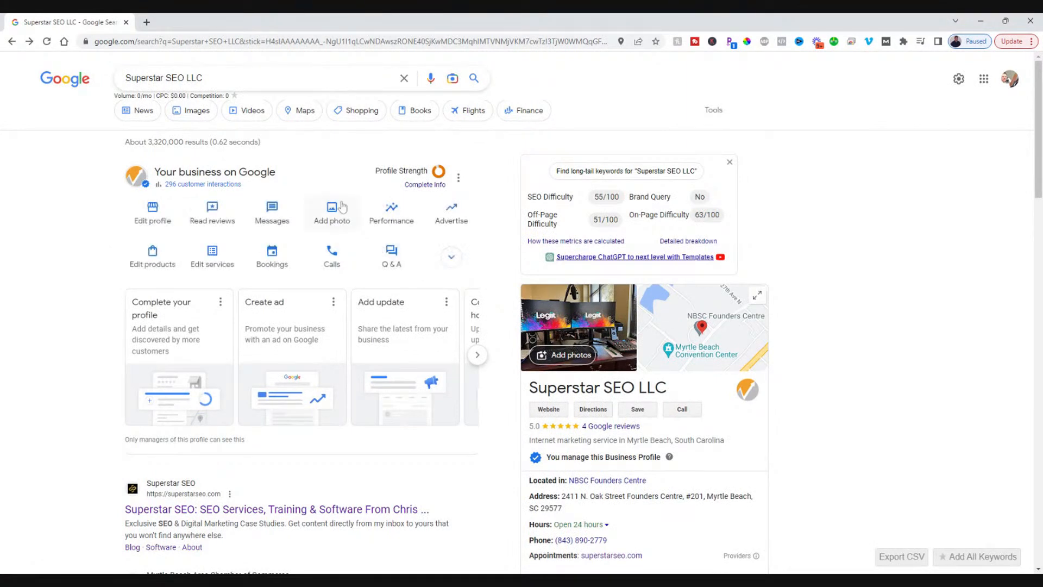
Step: Upload a cover photo for the business profile and close the upload confirmation
left_click(341, 210)
left_click(379, 207)
left_click(511, 216)
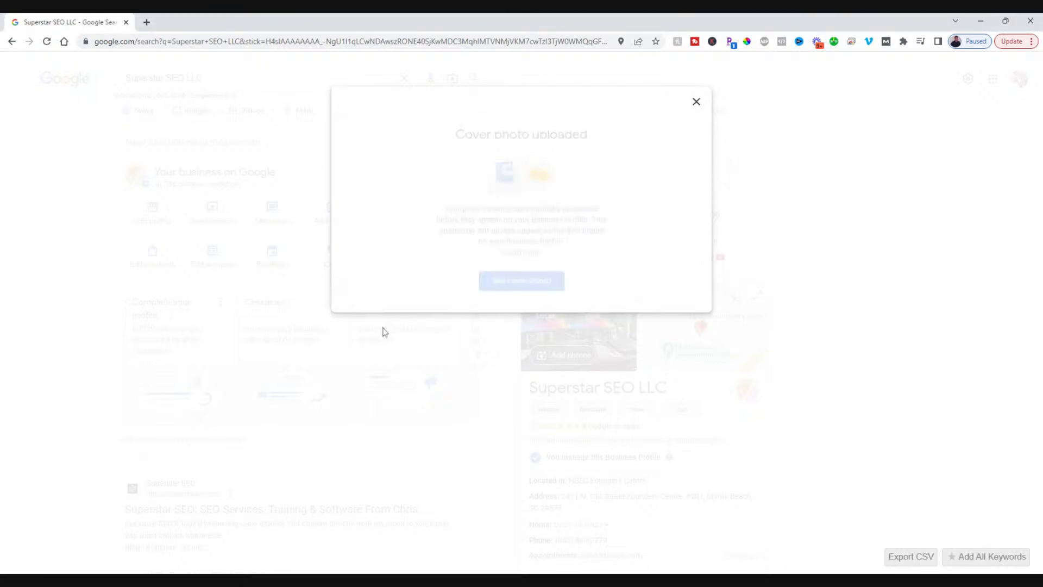
left_click(696, 101)
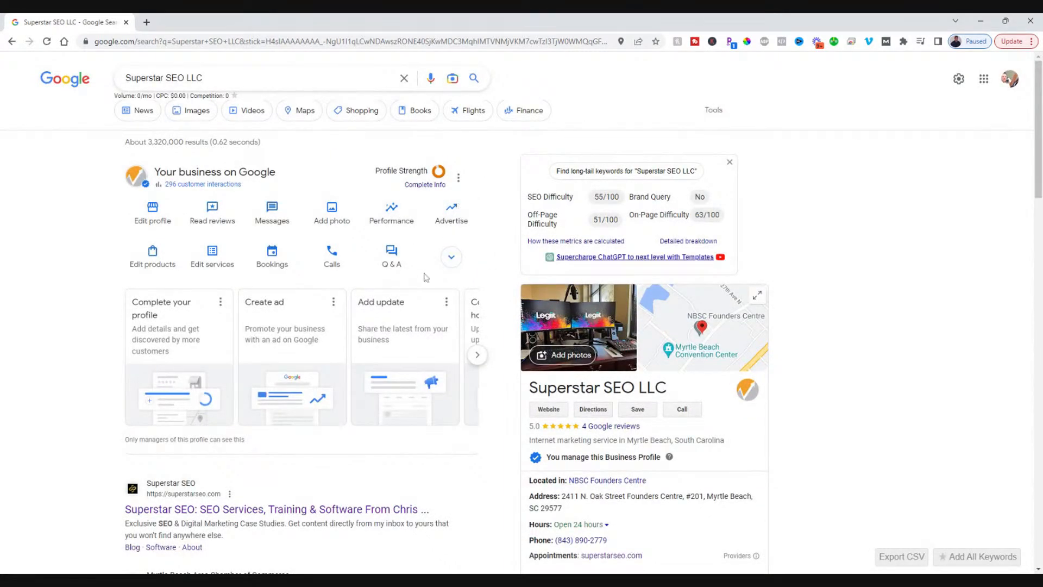
Step: Delete the product "On Page SEO Audit By Superstar SEO" from the profile's products
left_click(164, 259)
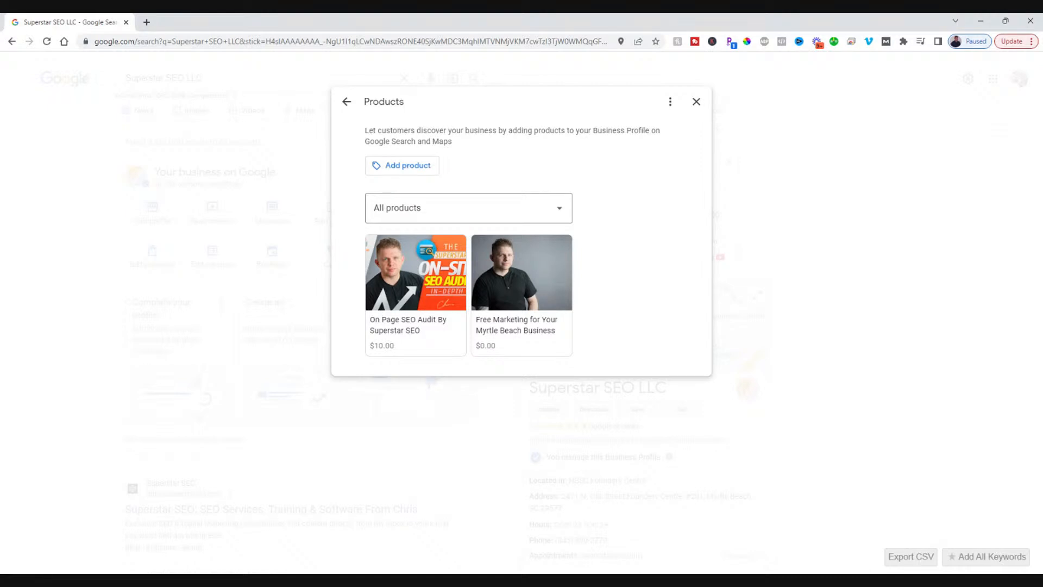
left_click(424, 295)
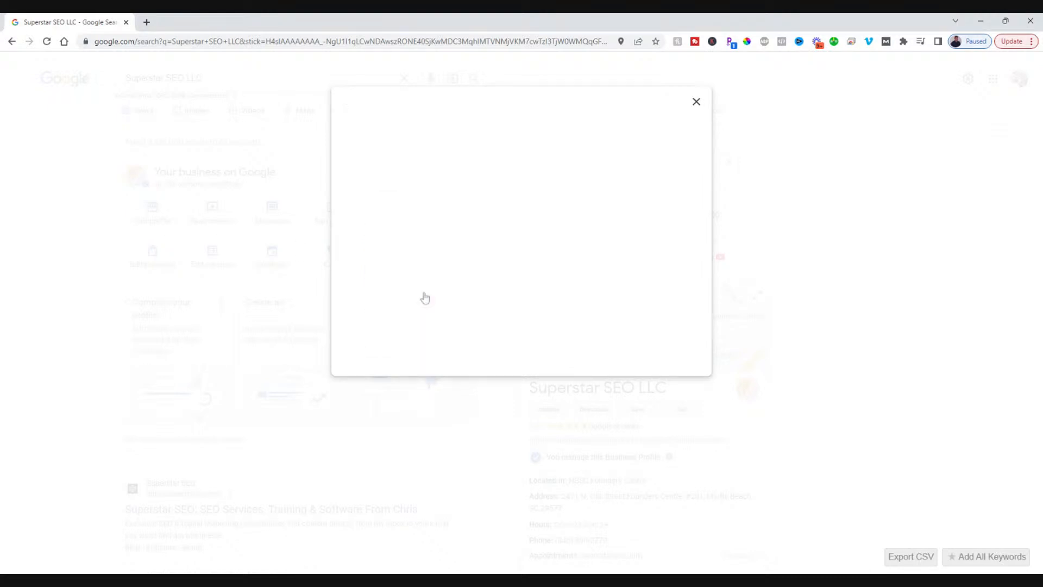
left_click(670, 102)
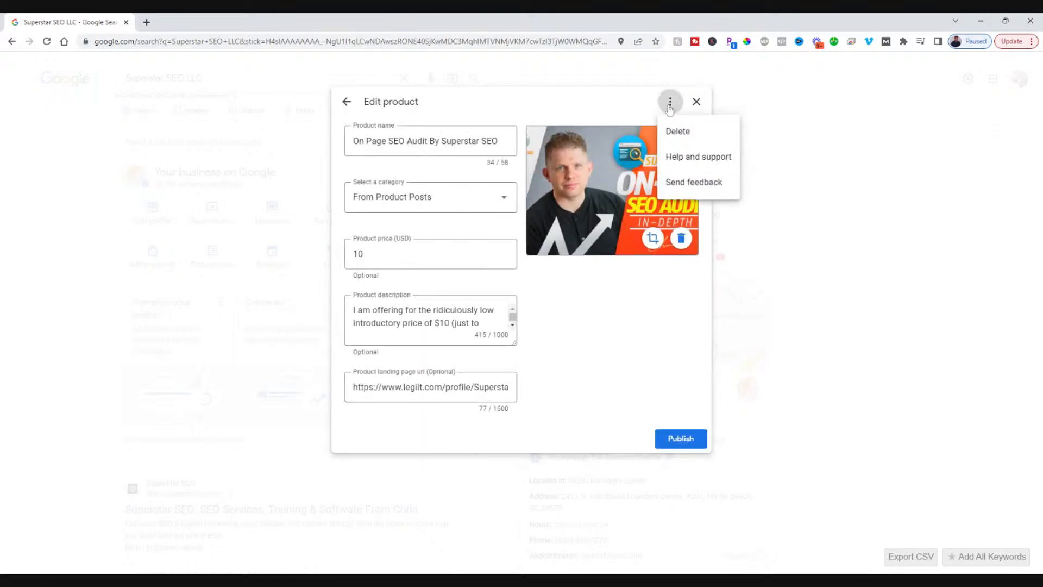
left_click(676, 130)
left_click(647, 340)
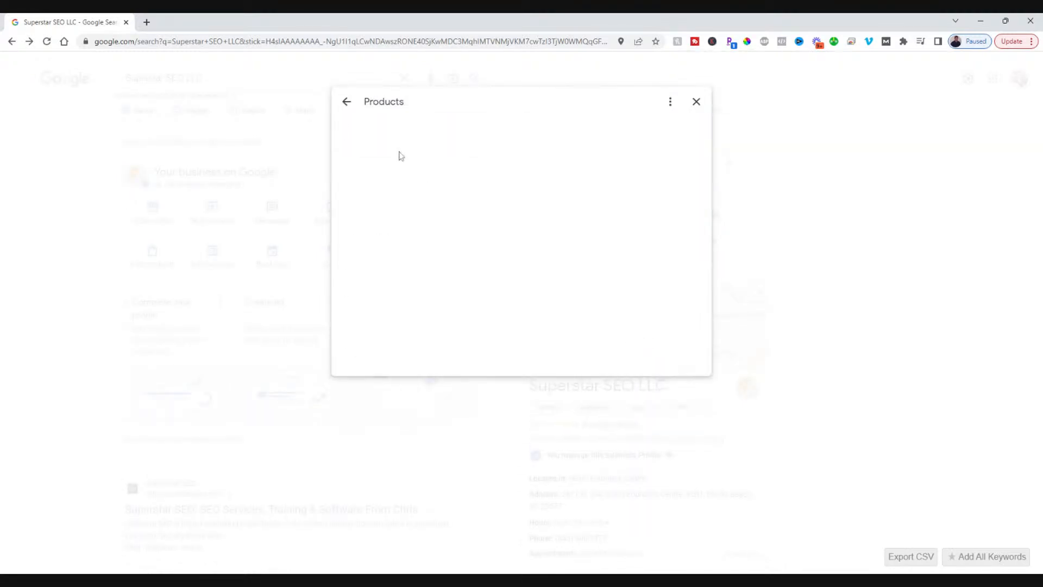
Step: Delete the product "Free Marketing for Your Myrtle Beach Business"
left_click(456, 281)
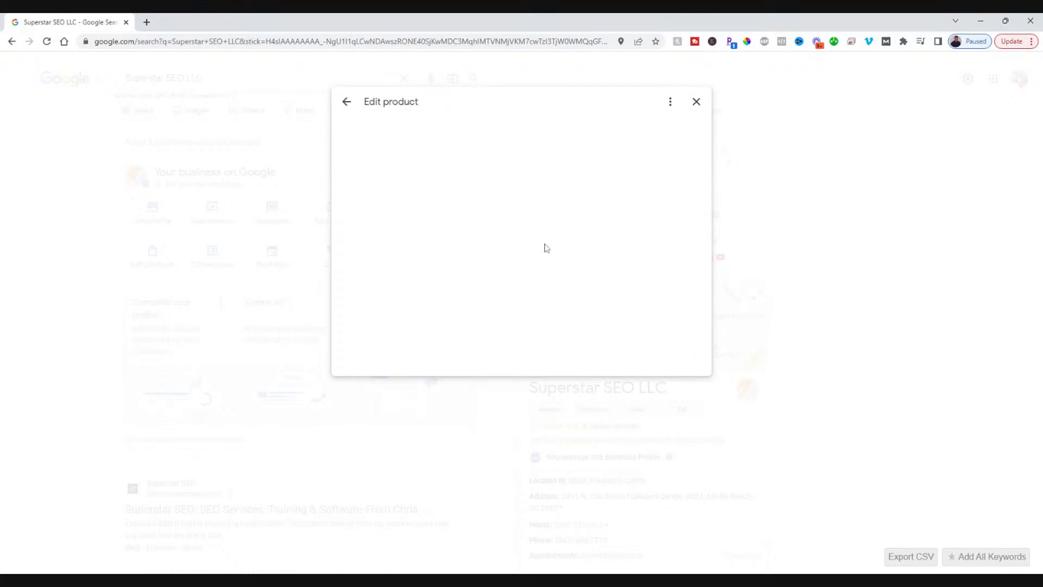
left_click(670, 102)
left_click(688, 132)
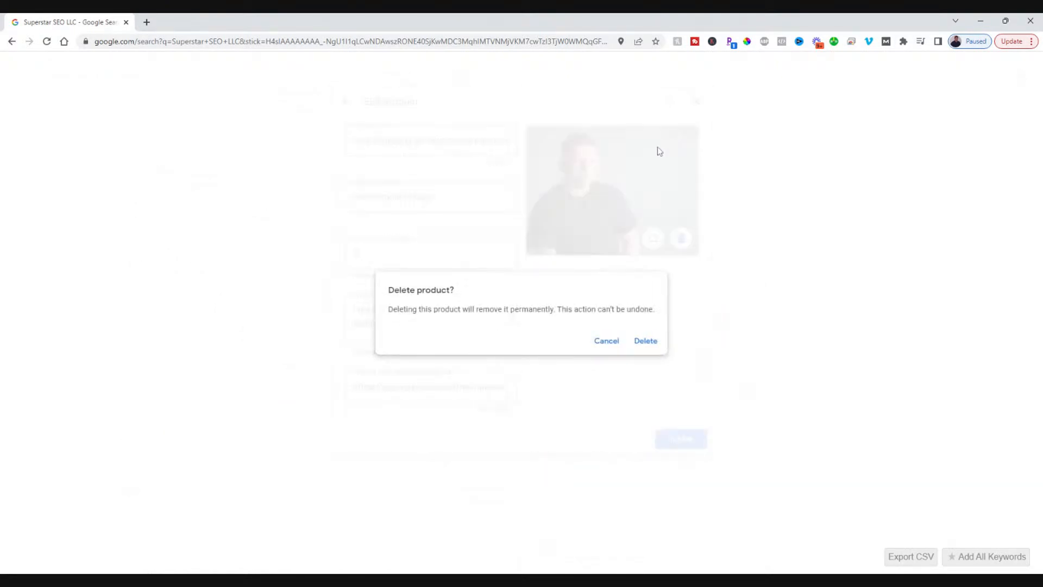
left_click(656, 340)
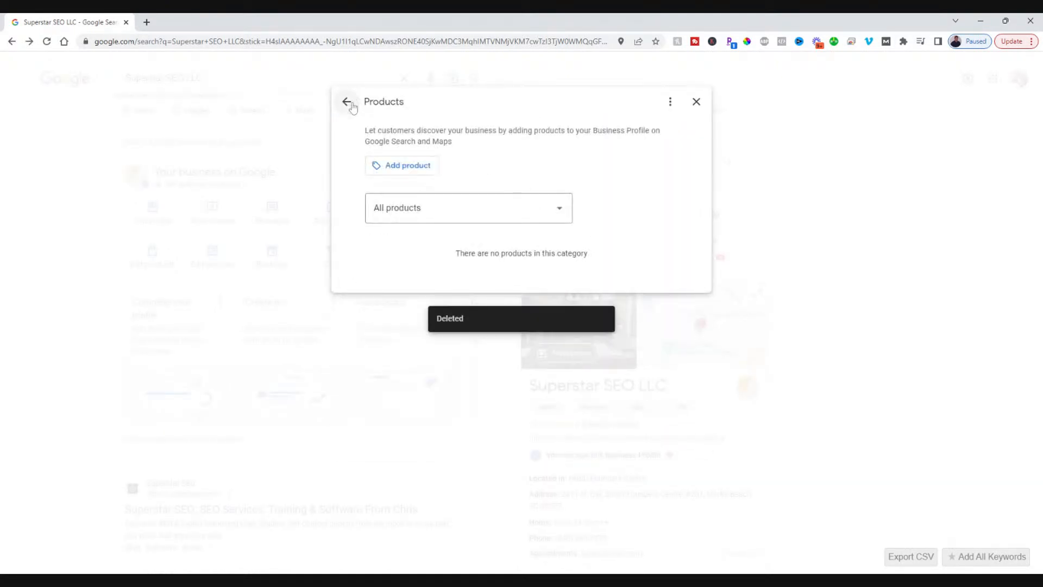
Step: Start a new product named SEO Audit in a new category SEO Audit, priced at 100 USD, with description "A one time SEO audit"
left_click(413, 169)
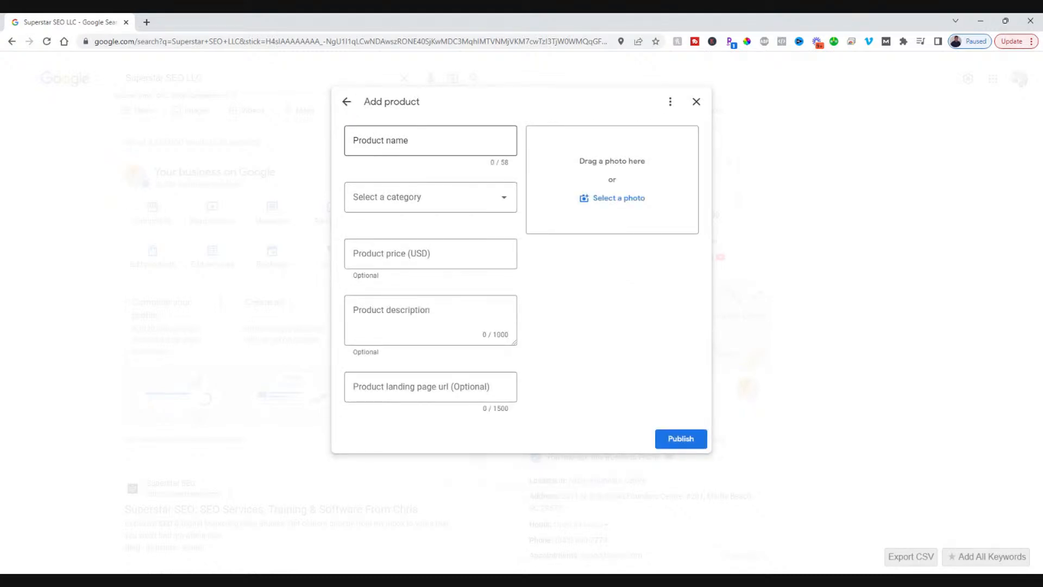
left_click(381, 140)
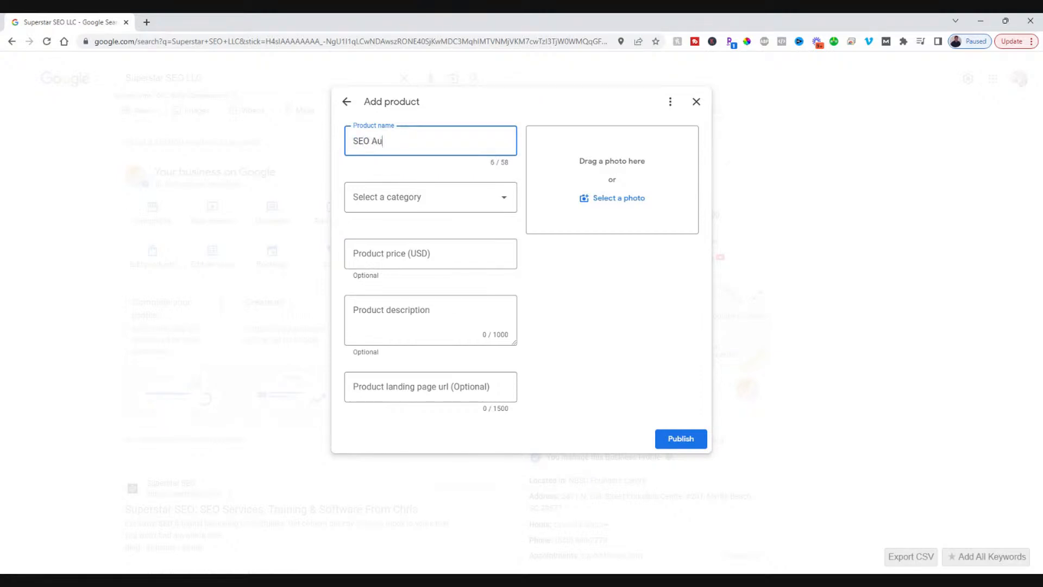
left_click(426, 202)
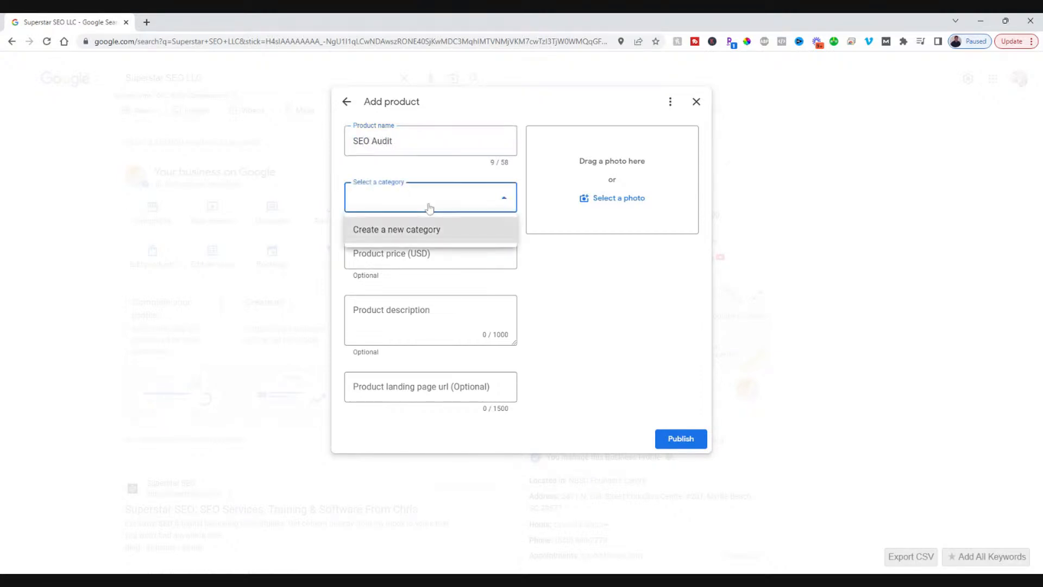
left_click(420, 235)
left_click(419, 238)
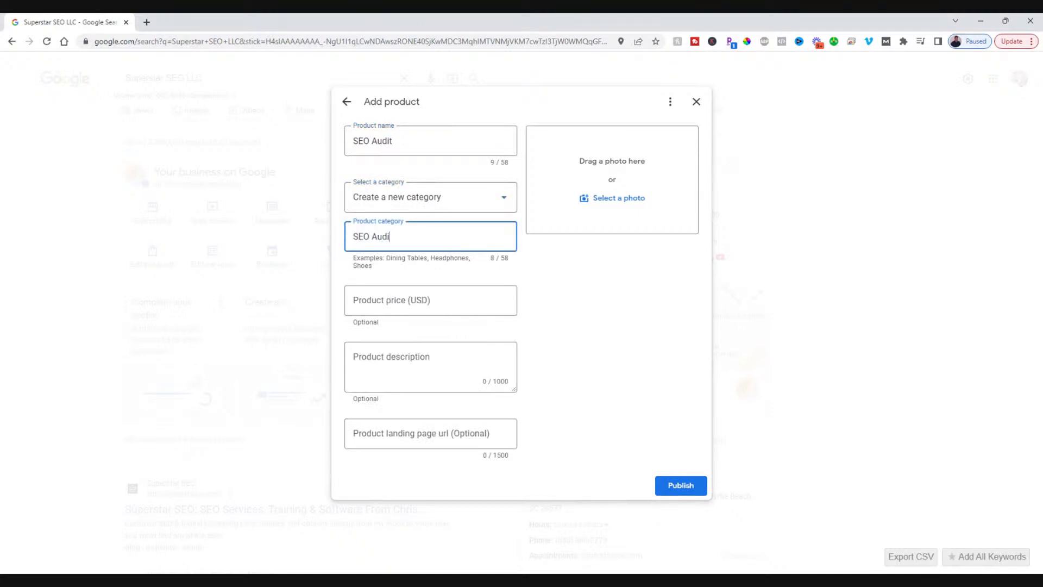
left_click(422, 300)
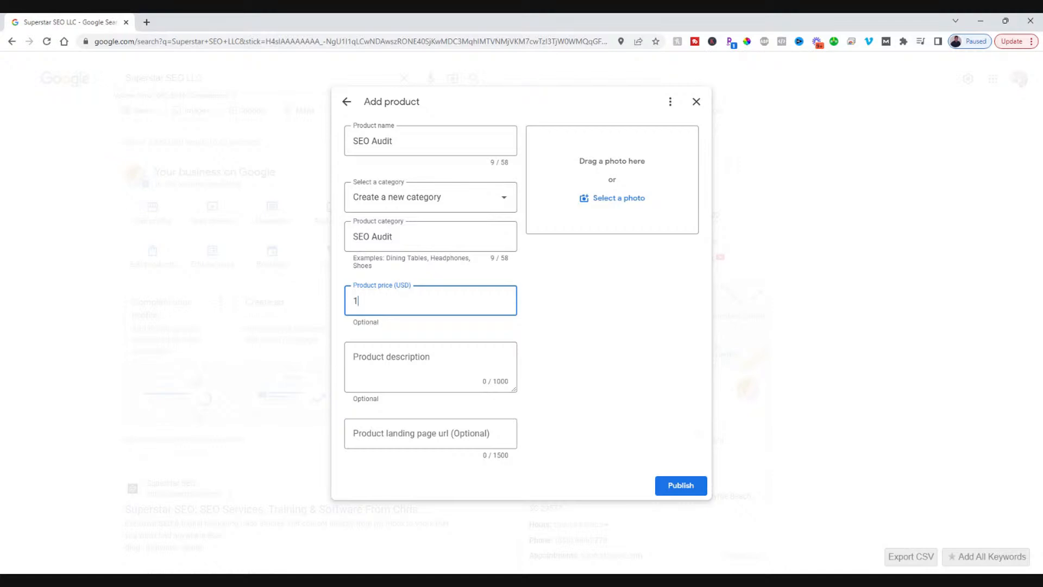
left_click(424, 363)
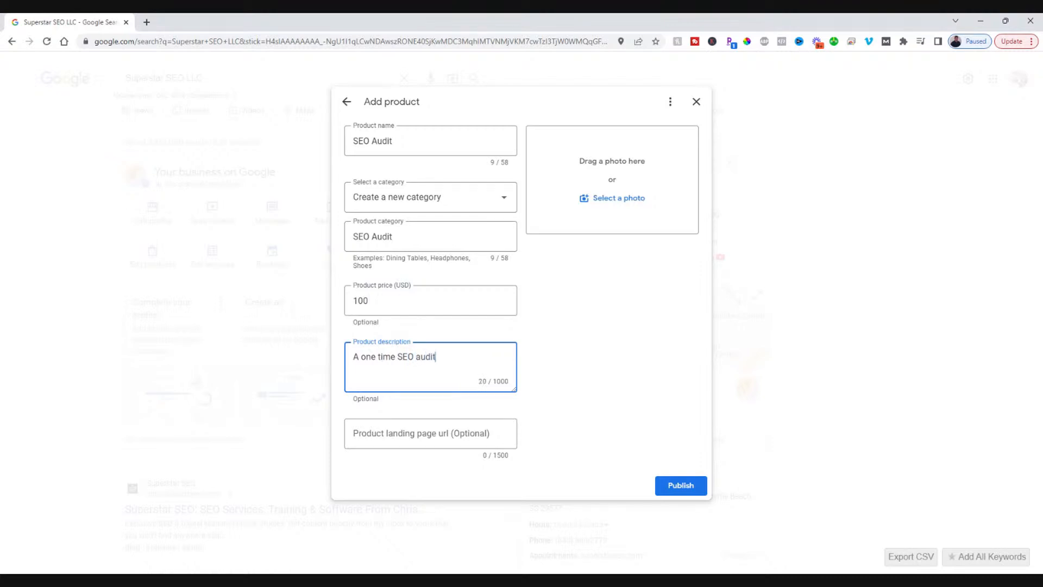
Step: Add the photo of the desk with Legiit monitors to the SEO Audit product, publish it and return to the profile
left_click(602, 201)
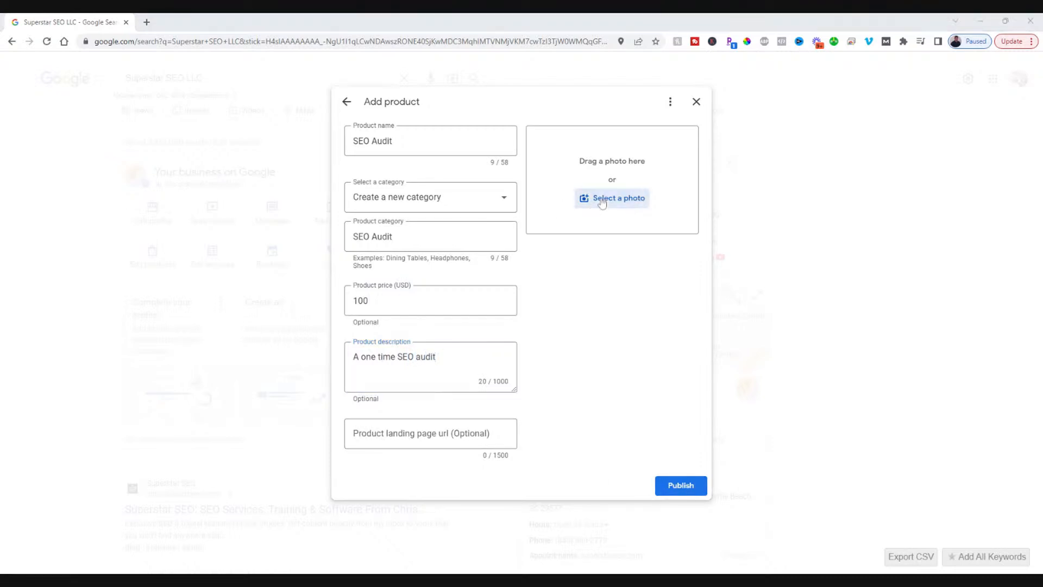
double_click(181, 106)
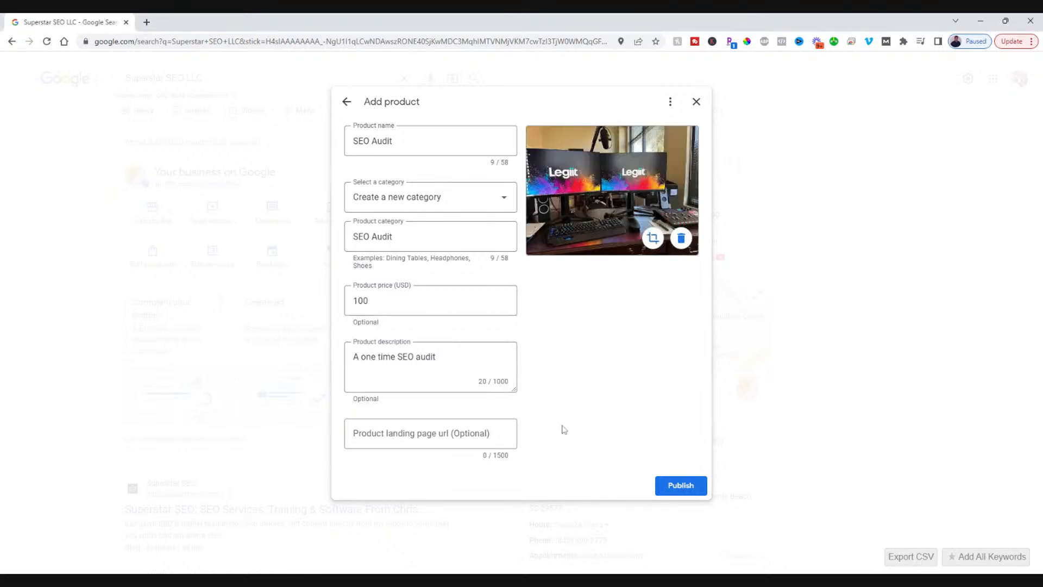
left_click(668, 488)
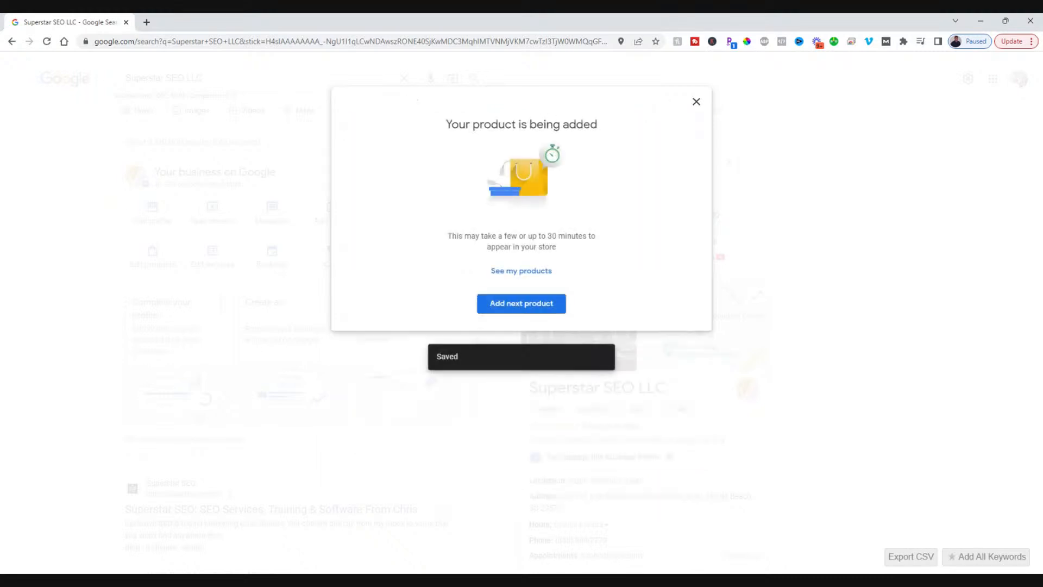
left_click(696, 102)
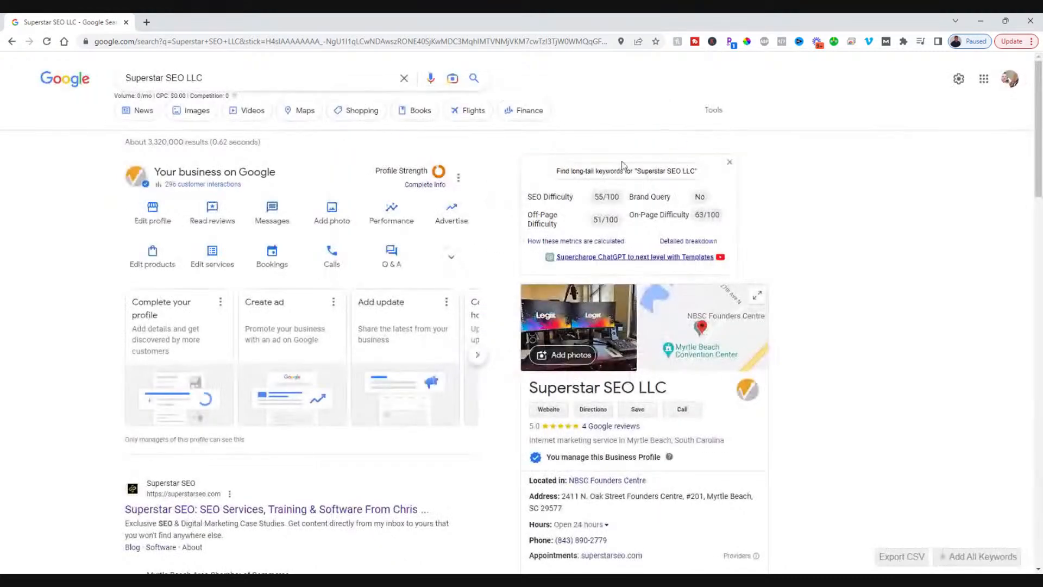
Step: View the details of the Black Hat Seo service and return to the services list
left_click(208, 261)
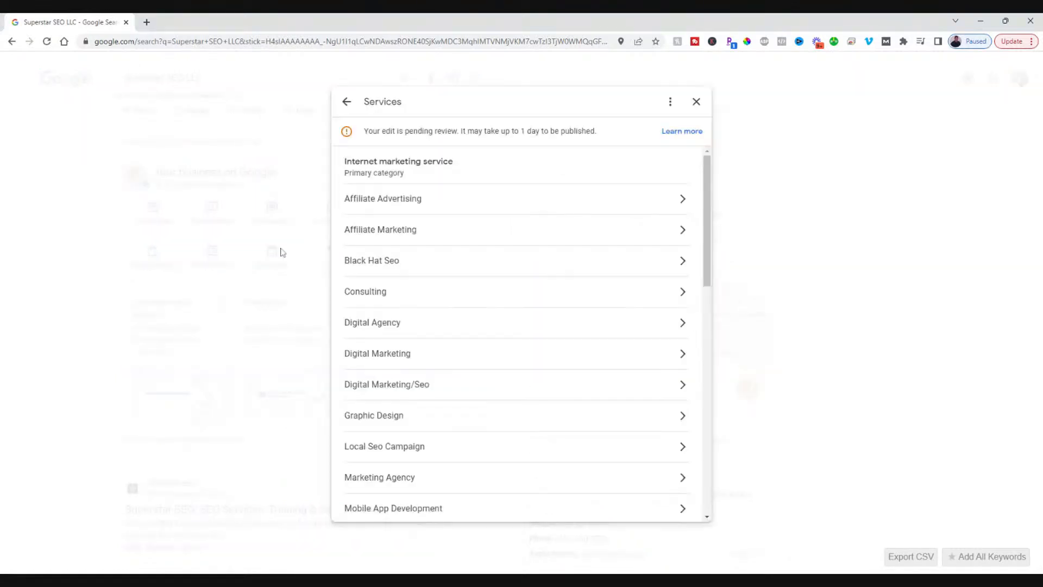
left_click(443, 272)
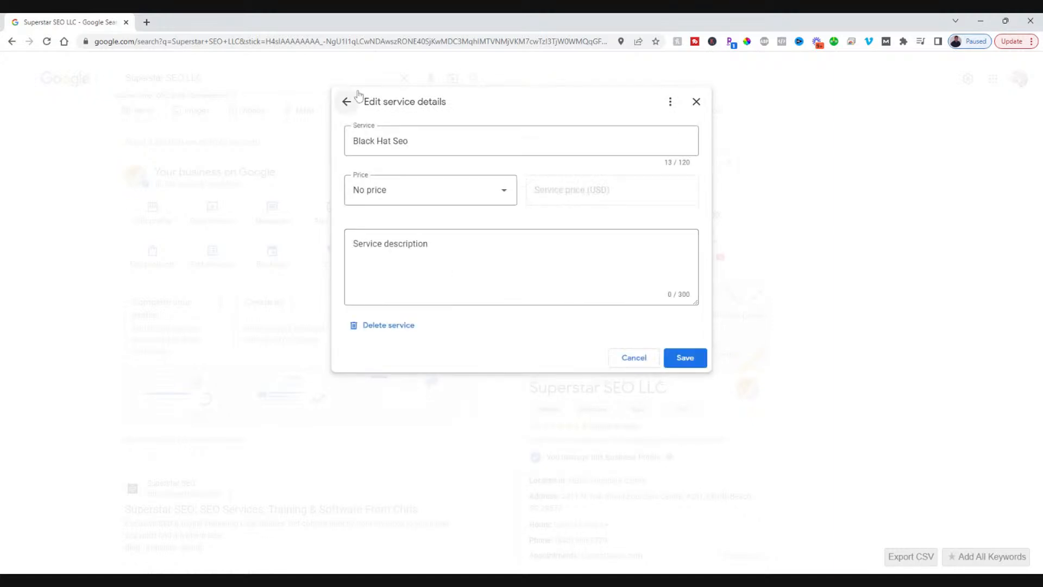
left_click(346, 101)
Step: Set the price of the Yoast Seo service to Free, save it and close the services list
scroll(487, 307, "down", 7)
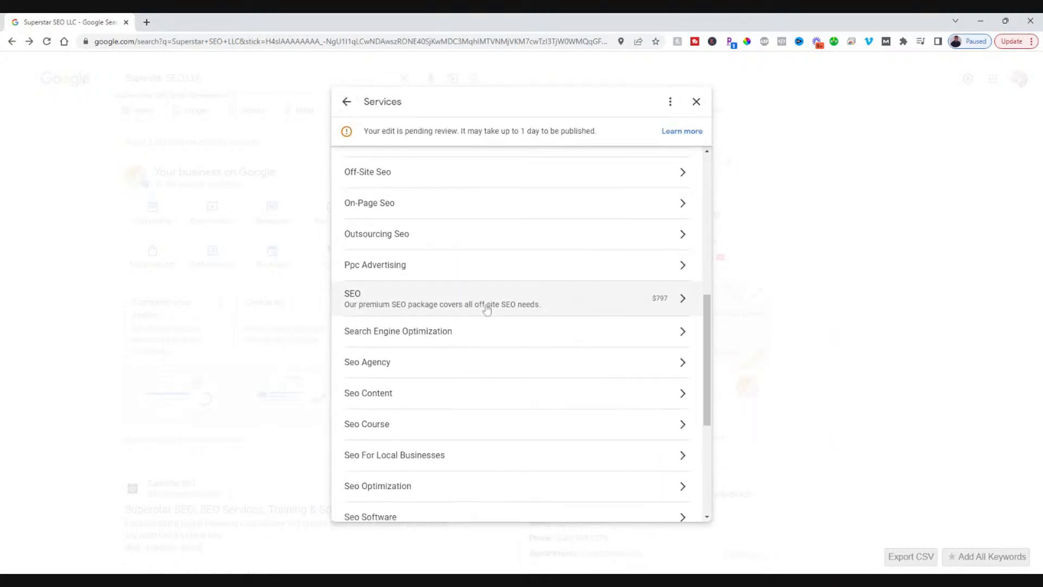
scroll(487, 308, "down", 5)
left_click(522, 429)
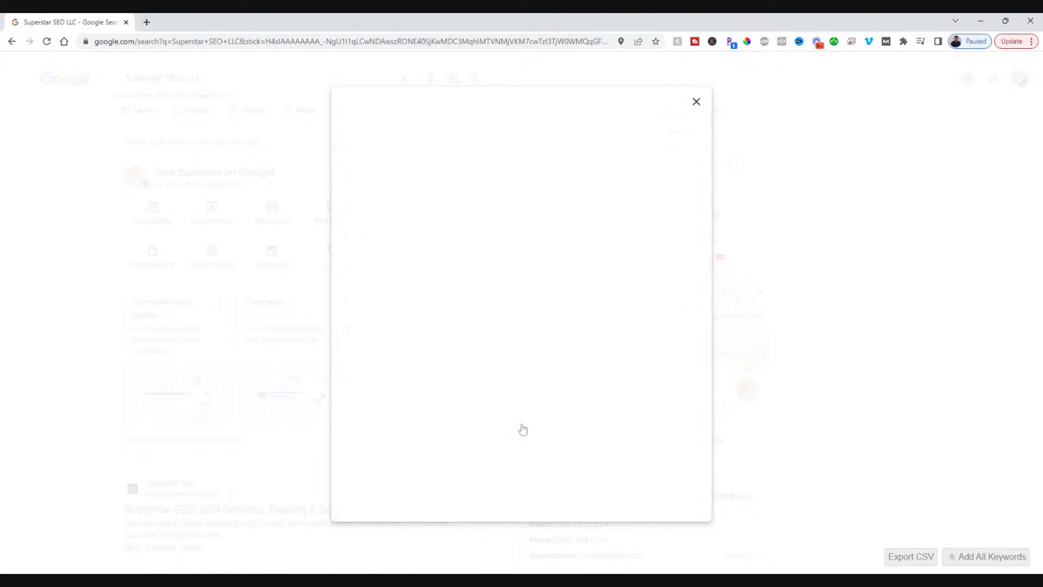
left_click(456, 197)
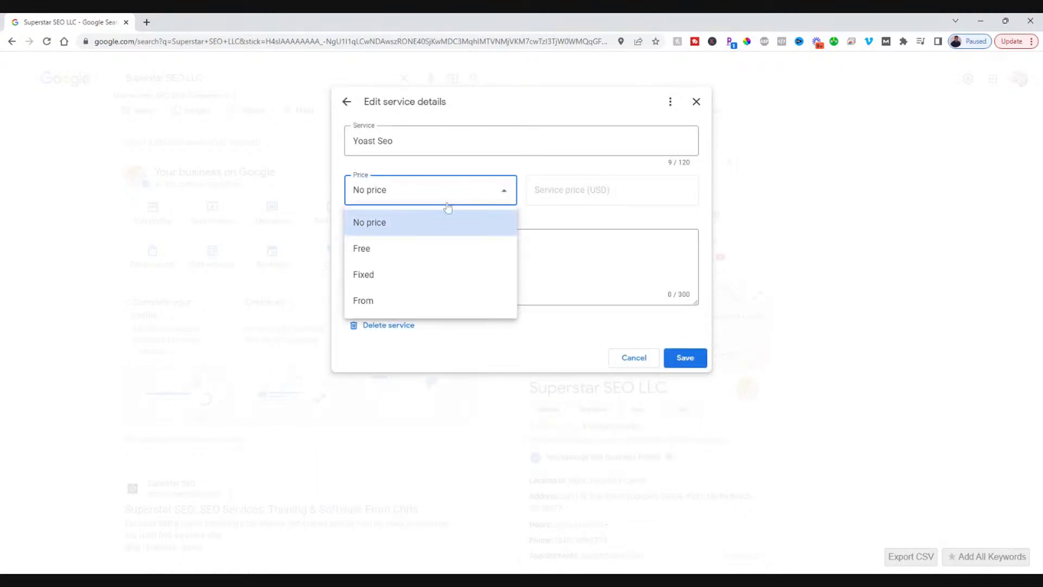
left_click(374, 251)
left_click(699, 360)
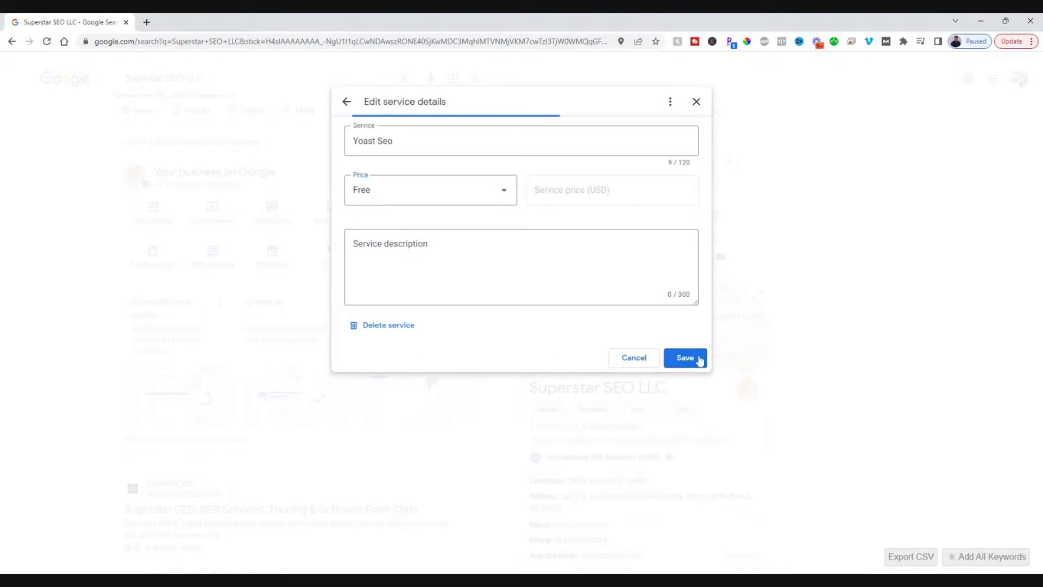
left_click(696, 103)
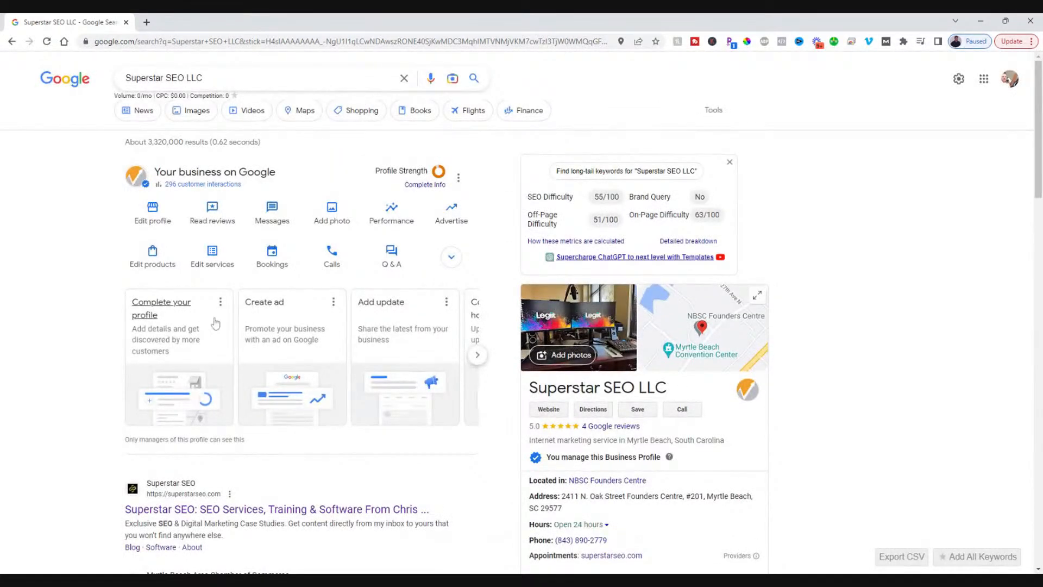
Step: Start a new profile update with the description "Doing a live GBP update!"
left_click(446, 259)
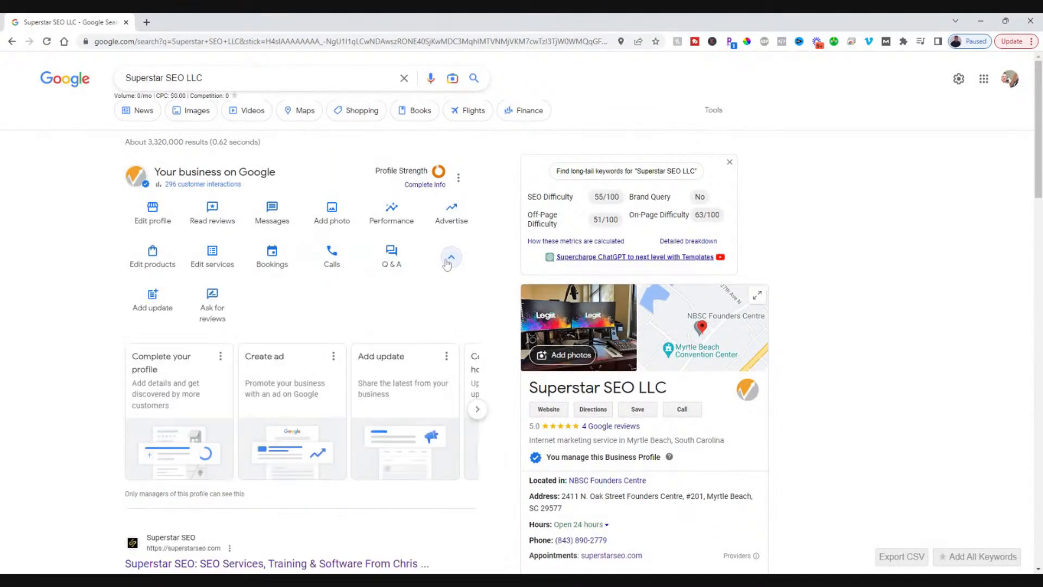
left_click(146, 306)
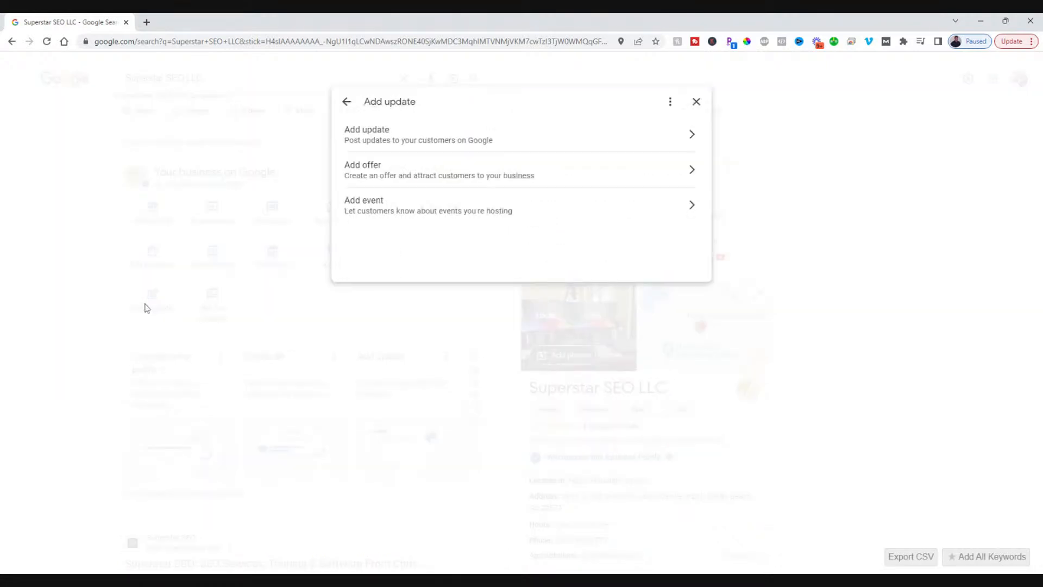
left_click(469, 139)
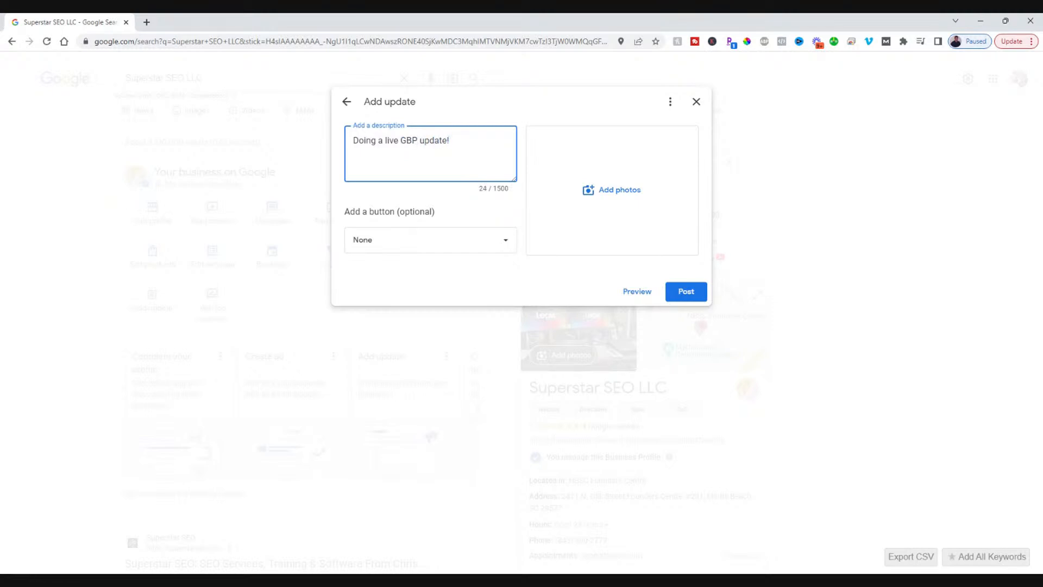
Step: Try the Order online button option on the update and set it back to None
left_click(400, 249)
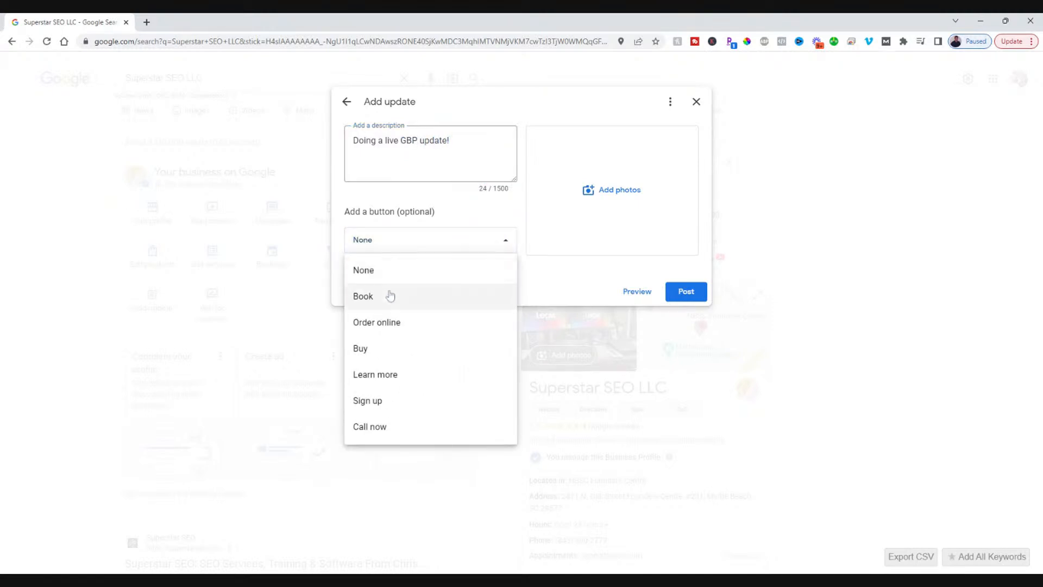
left_click(391, 322)
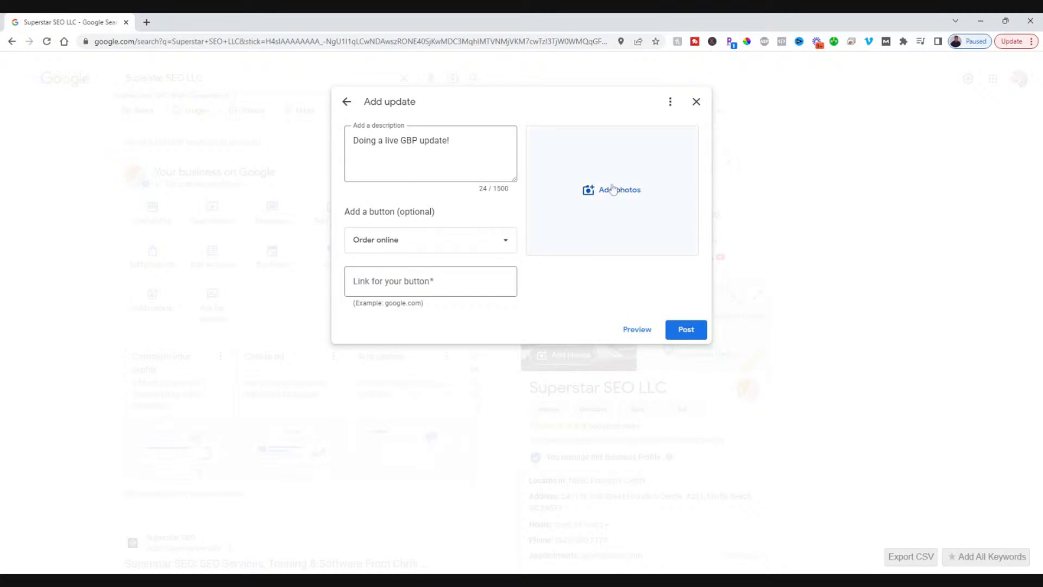
left_click(419, 246)
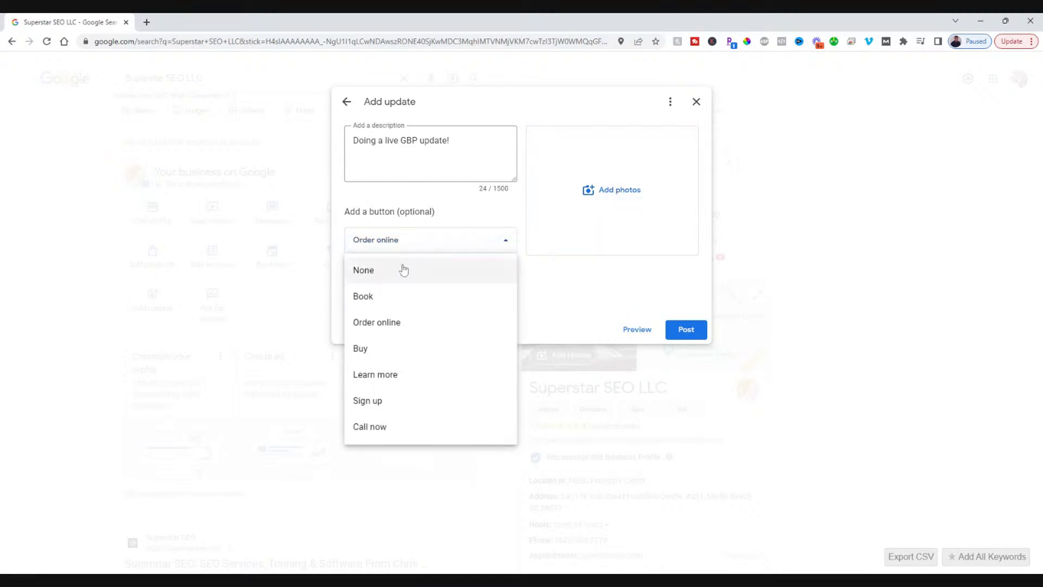
left_click(400, 275)
Step: Add a photo of the man writing on a clipboard to the update, post it and dismiss the confirmation
left_click(625, 192)
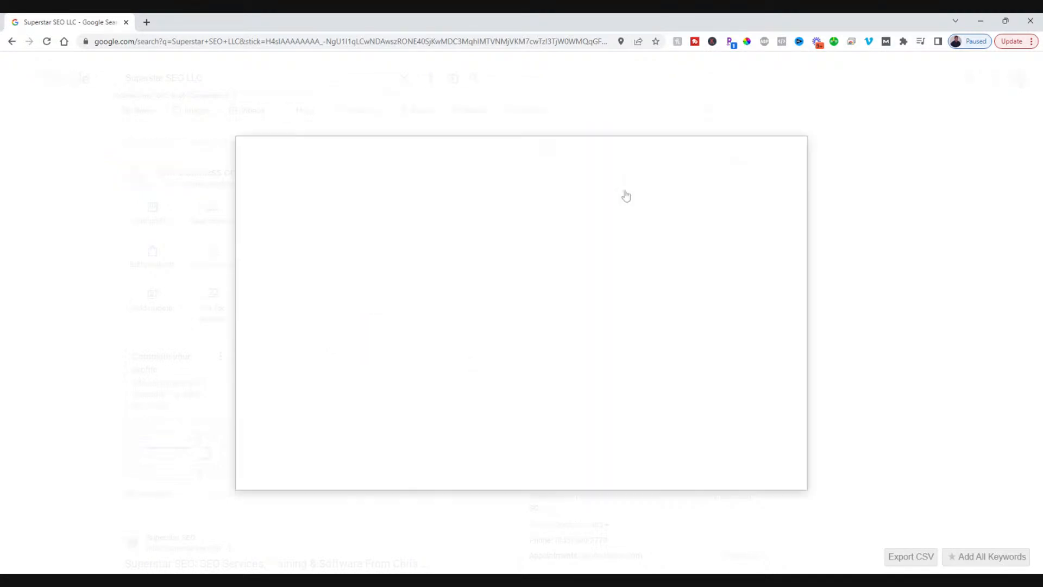
left_click(520, 395)
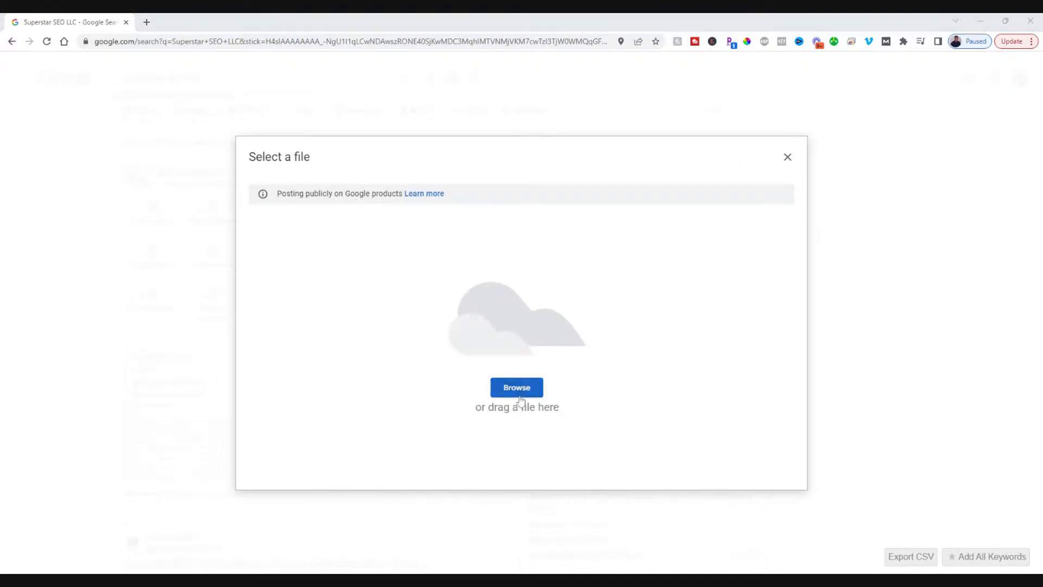
double_click(118, 119)
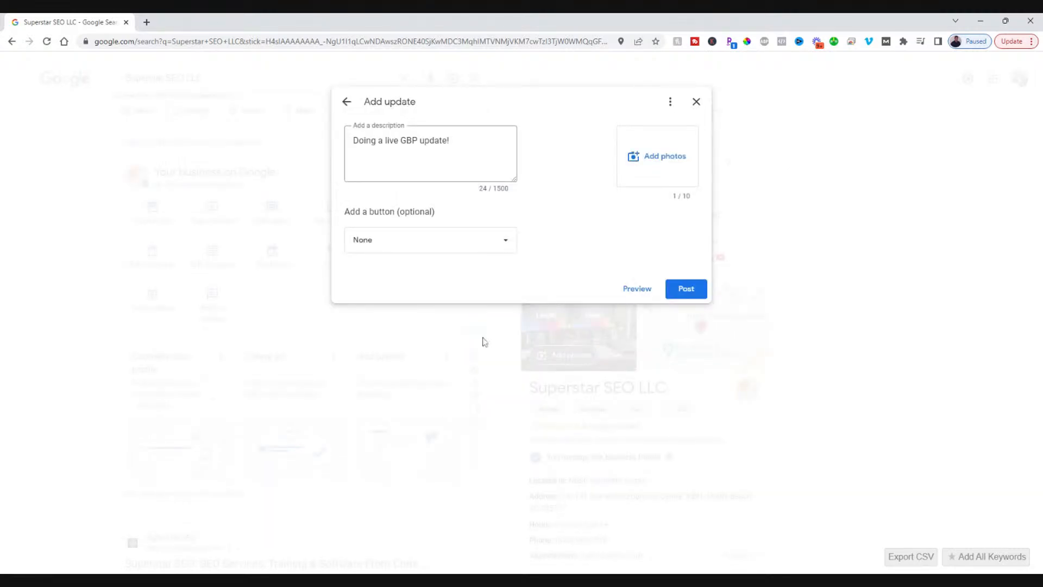
left_click(688, 290)
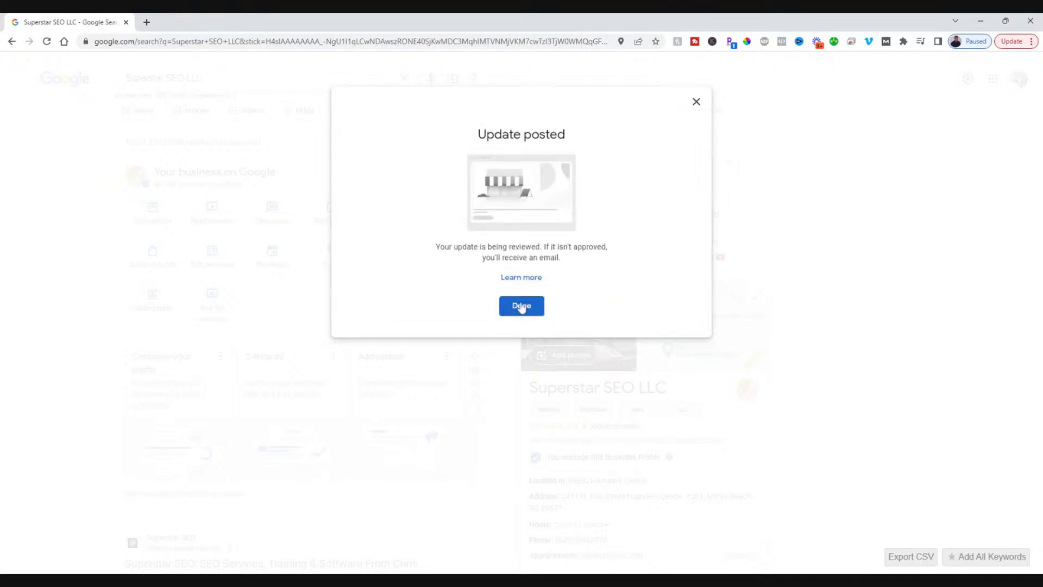
left_click(520, 307)
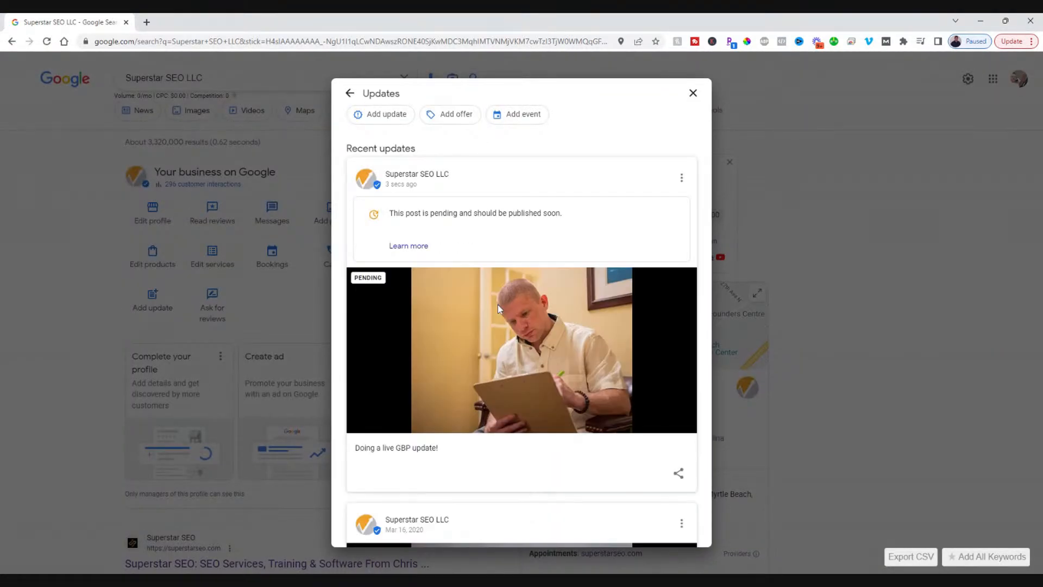
Step: Look through the business's recent updates down to the 2019 posts and close the list
scroll(649, 271, "down", 4)
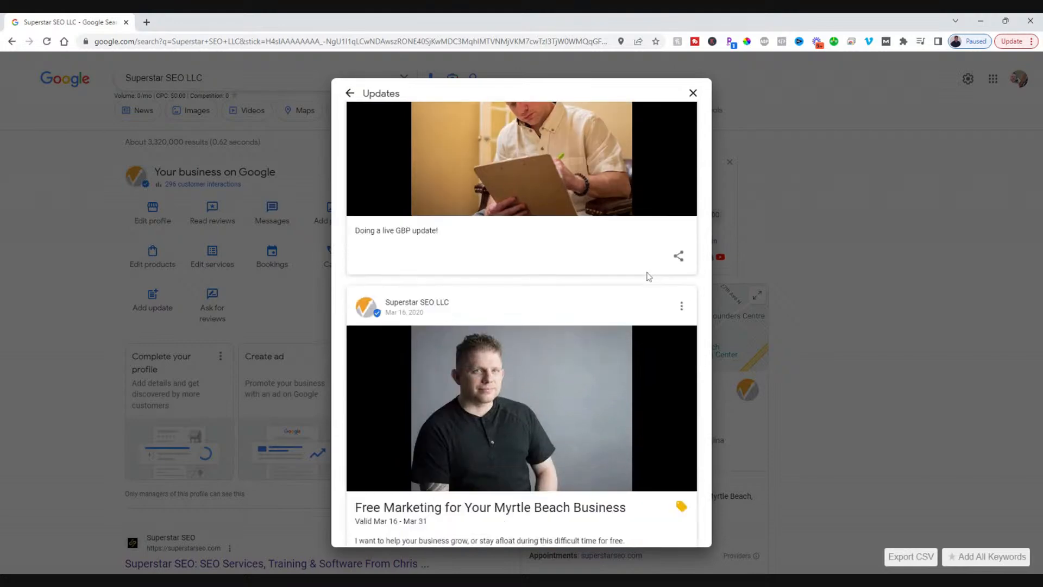
scroll(648, 276, "down", 5)
scroll(641, 291, "down", 20)
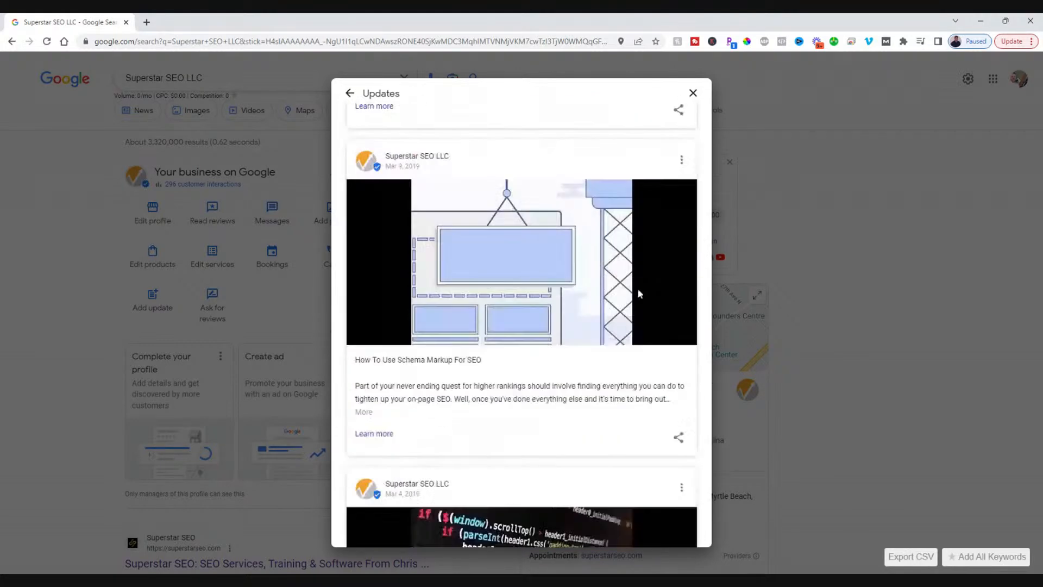
left_click(692, 94)
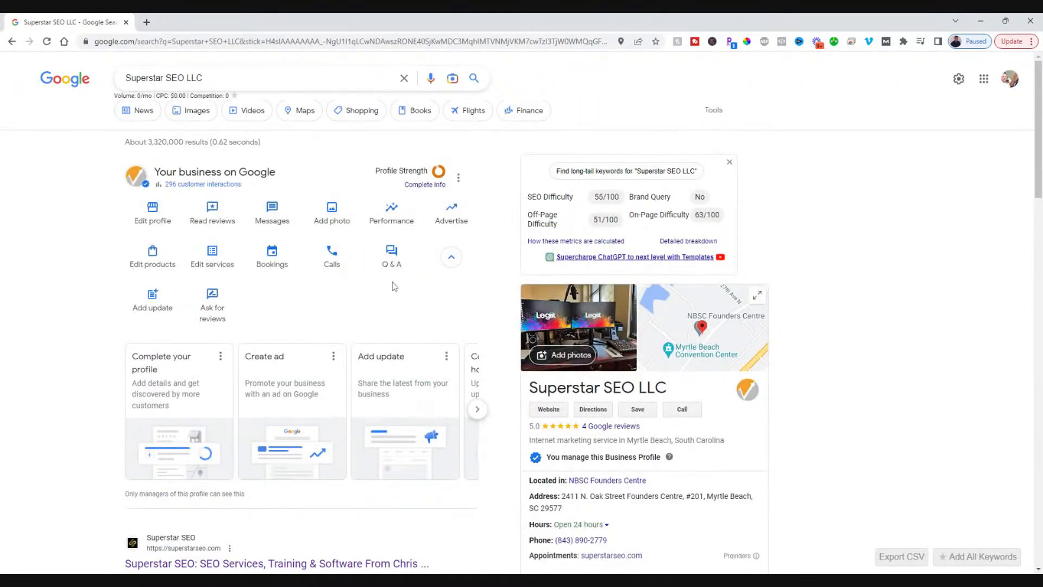
Step: Reload the Superstar SEO LLC search results and look over the refreshed business profile
left_click(64, 42)
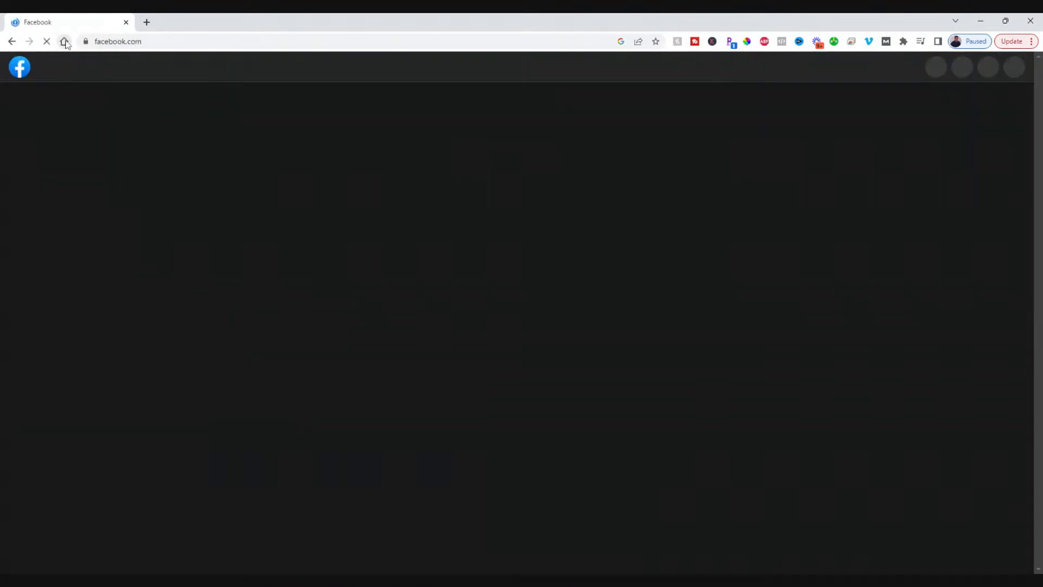
key("alt+Left")
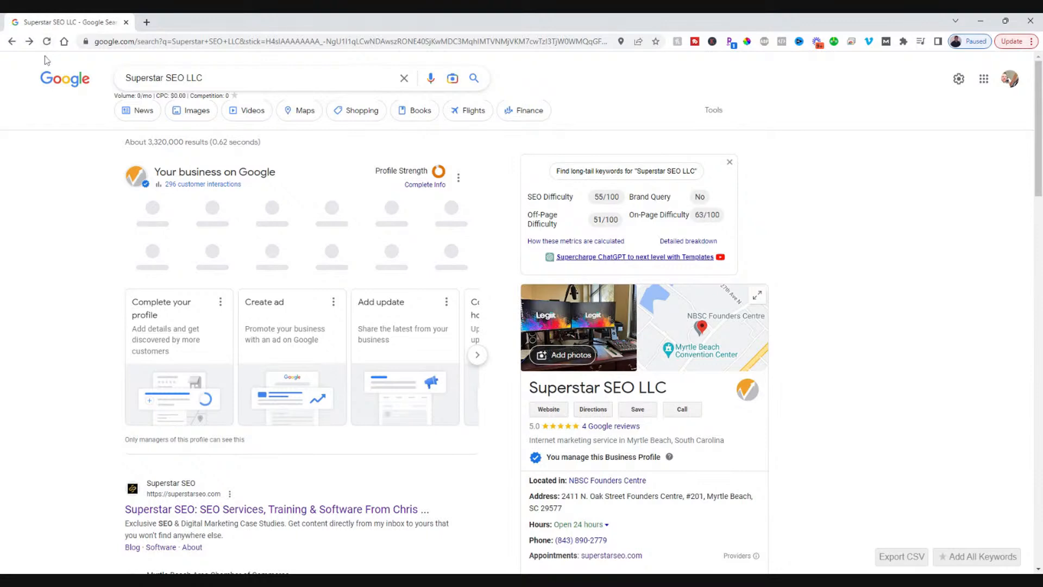
left_click(46, 43)
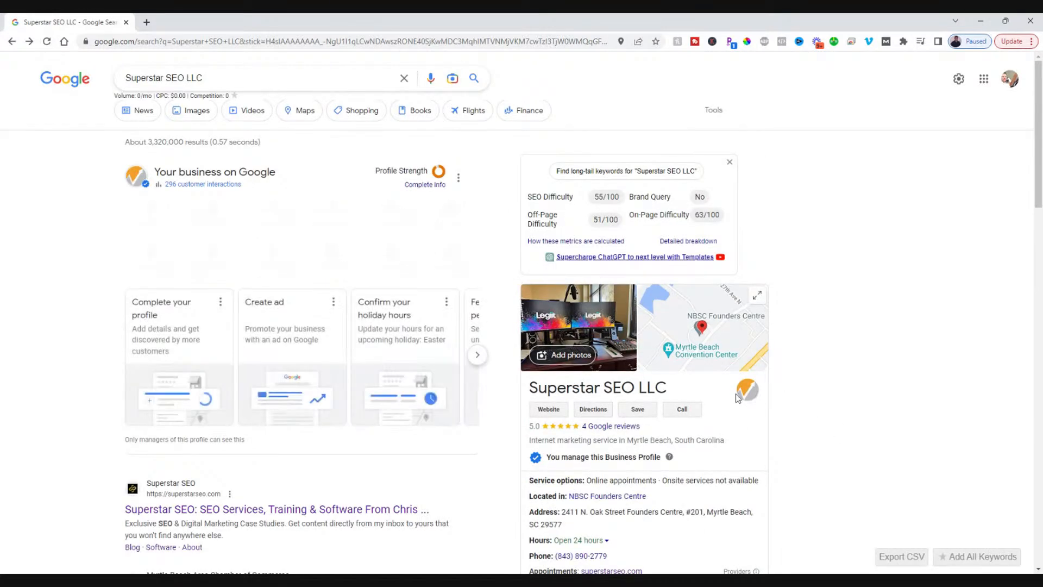
scroll(738, 398, "down", 4)
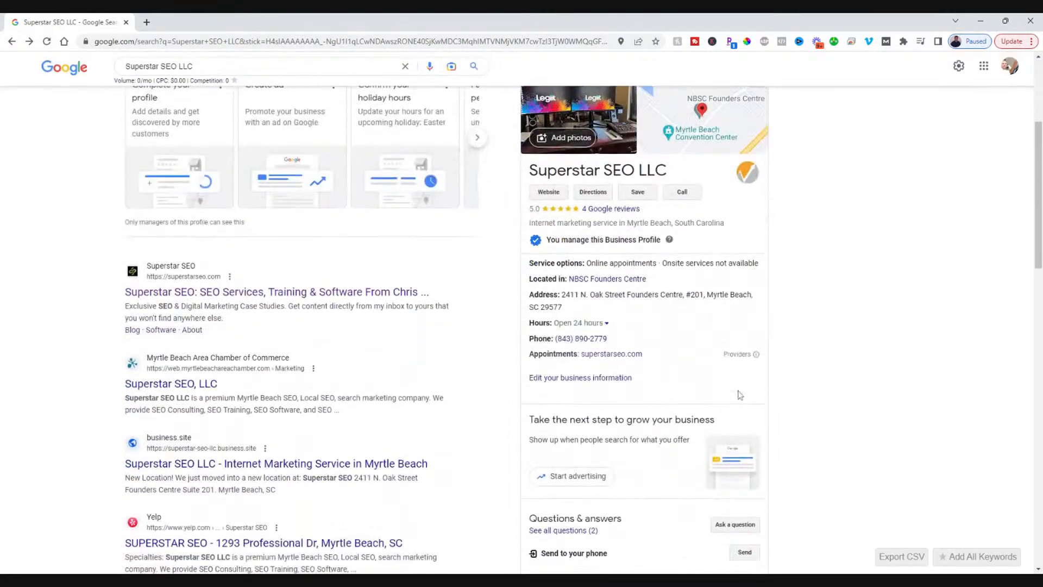
Step: Go through the Complete Info wizard, keeping the listed services and skipping the advertising offer, and return to the profile
scroll(739, 398, "up", 4)
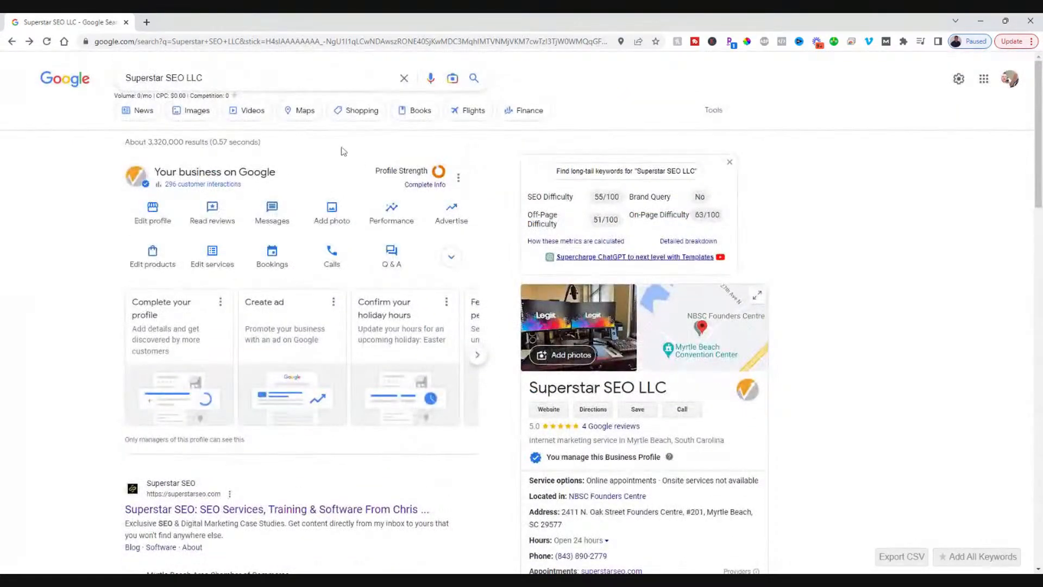
left_click(438, 189)
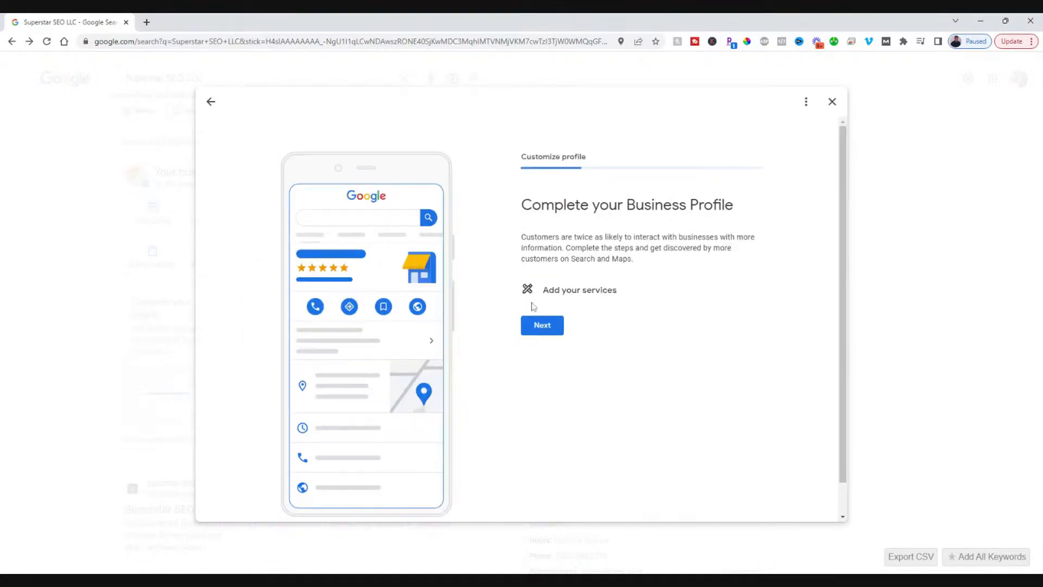
left_click(546, 328)
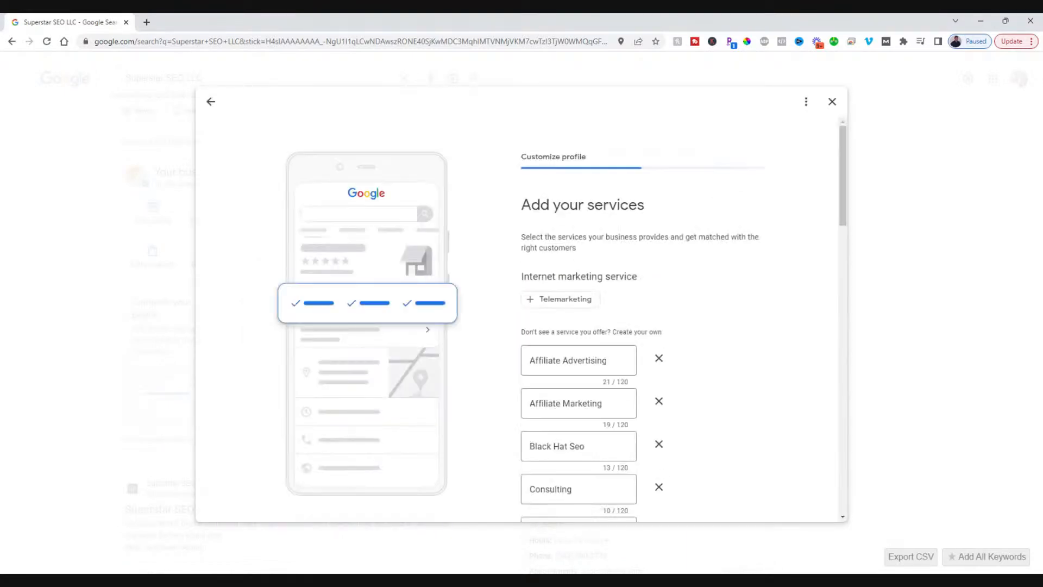
scroll(526, 321, "down", 20)
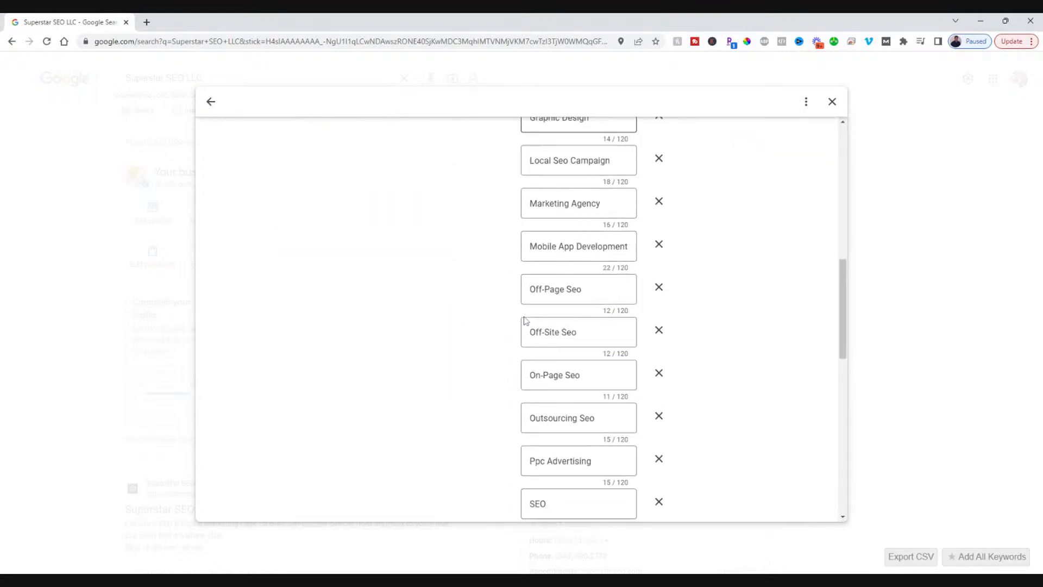
left_click(592, 472)
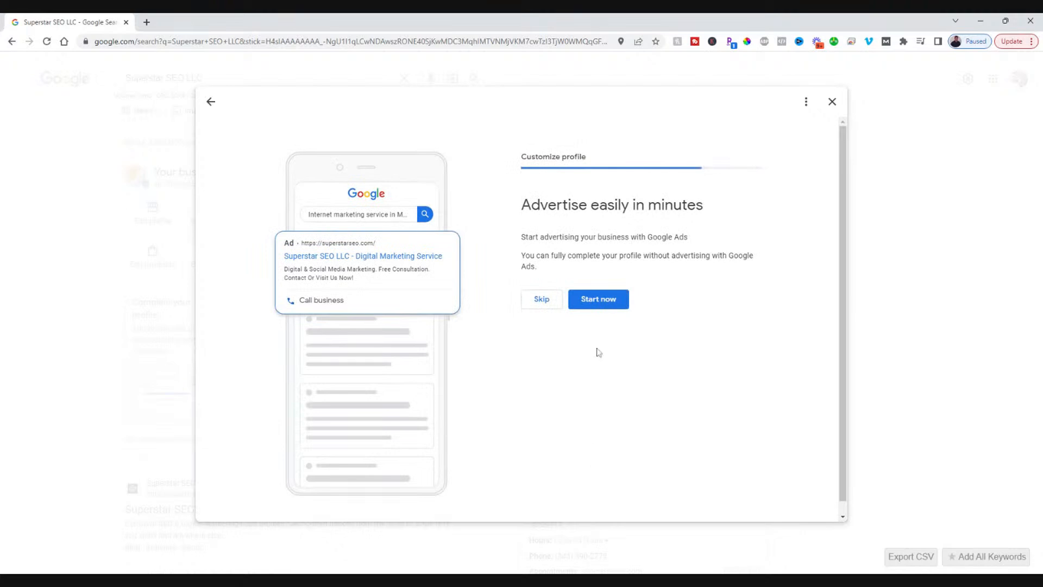
left_click(542, 300)
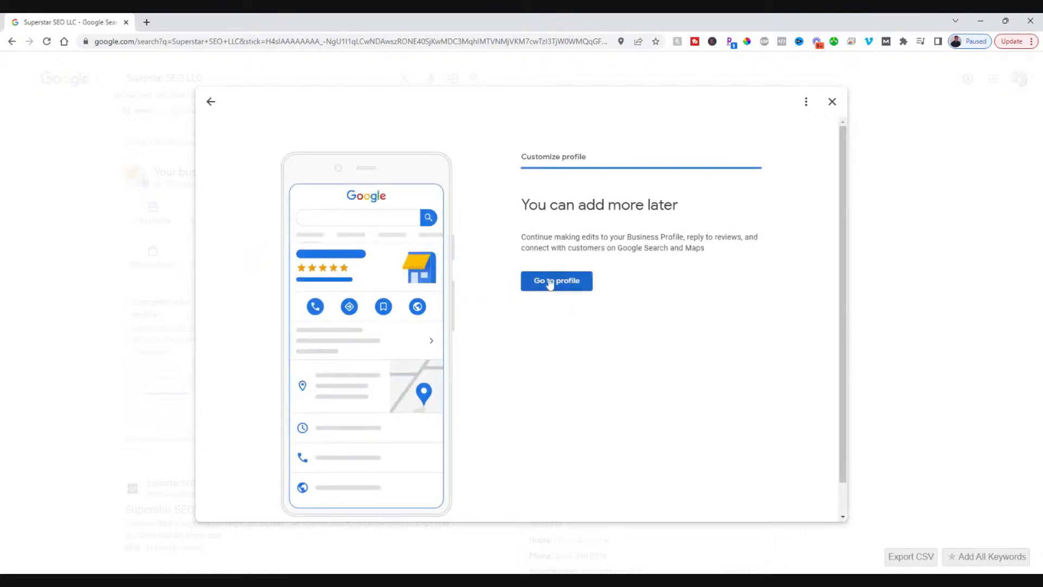
left_click(550, 282)
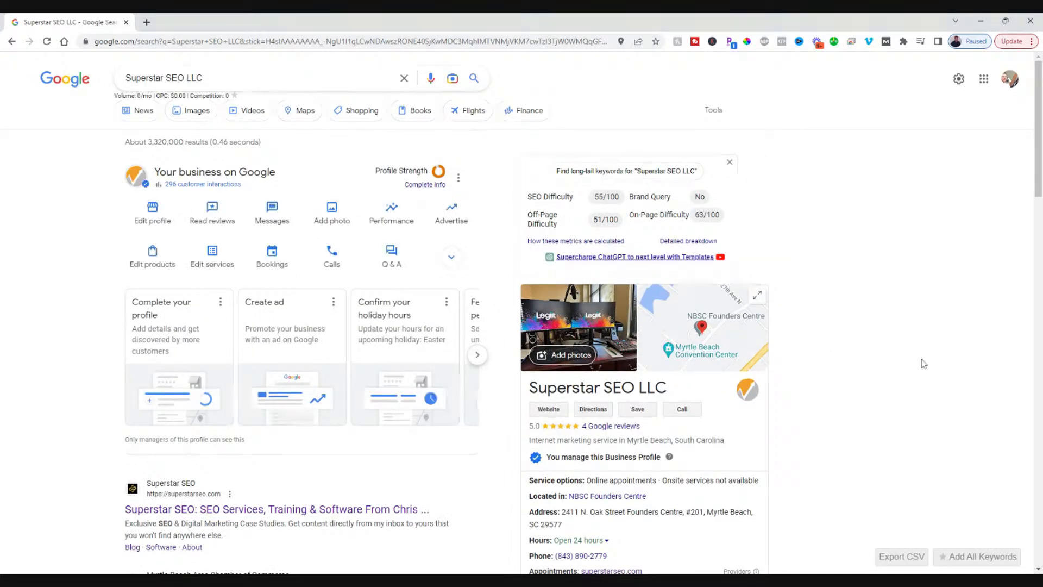
Step: Open the business information from the knowledge panel and review the description, contact details, location and service area
scroll(897, 360, "down", 4)
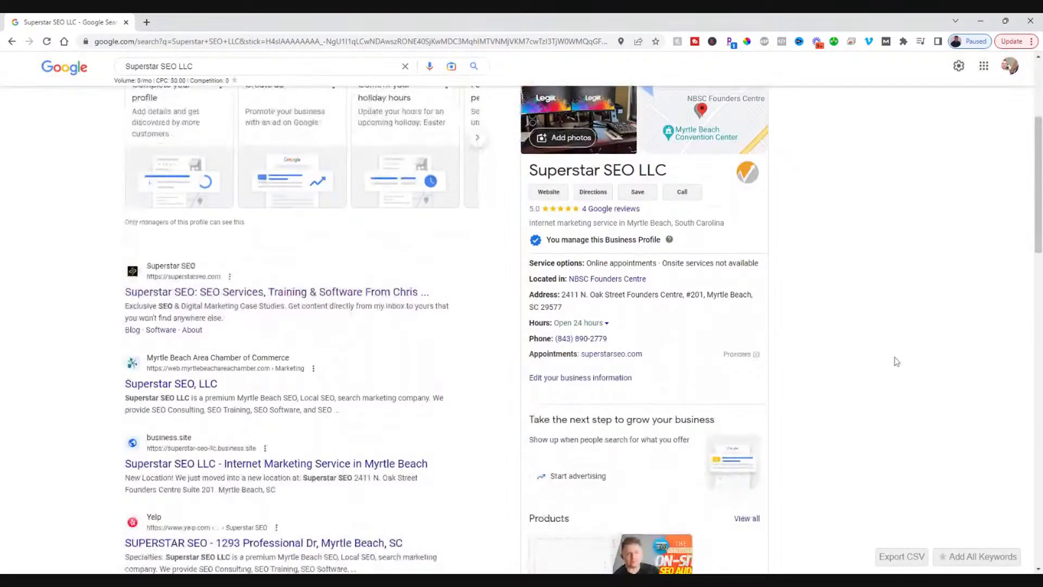
scroll(577, 334, "up", 4)
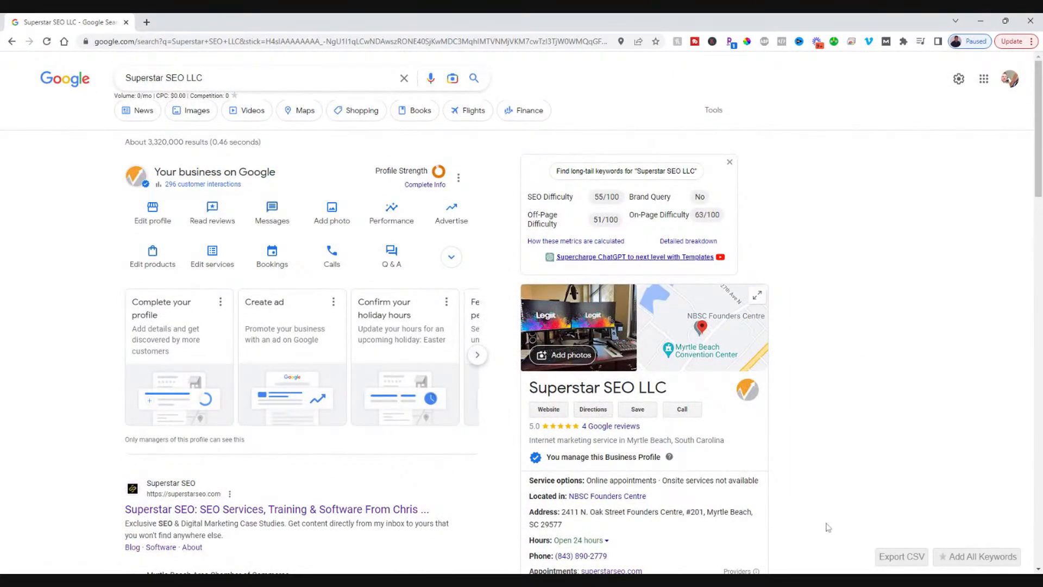
scroll(568, 435, "down", 5)
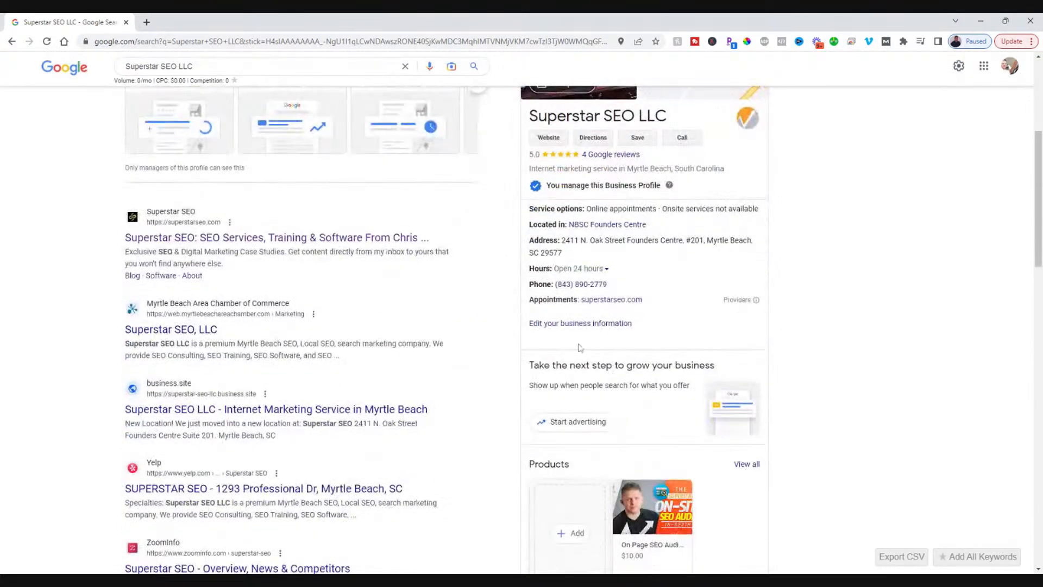
left_click(621, 327)
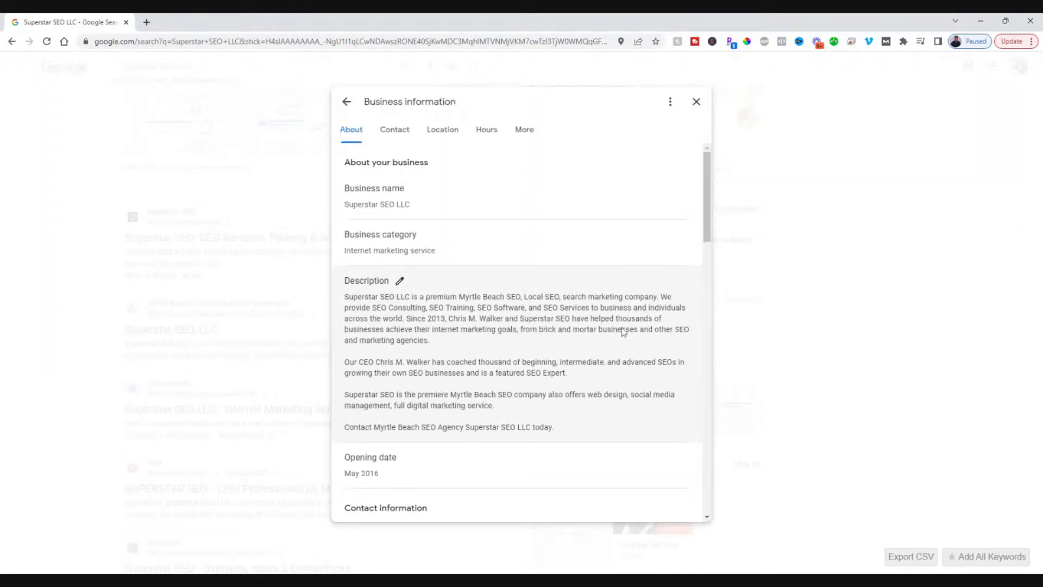
scroll(538, 270, "down", 5)
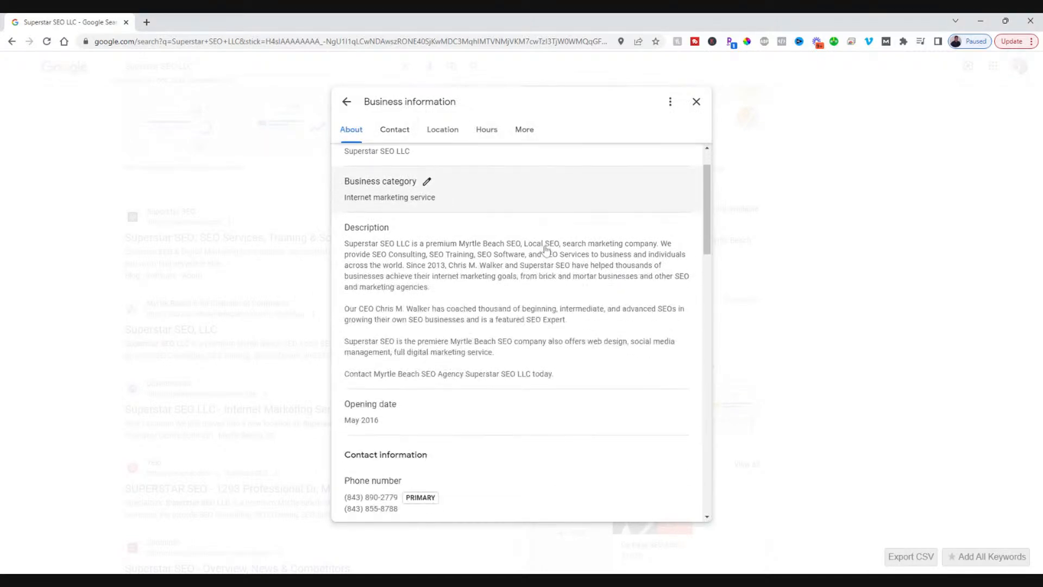
scroll(537, 270, "down", 4)
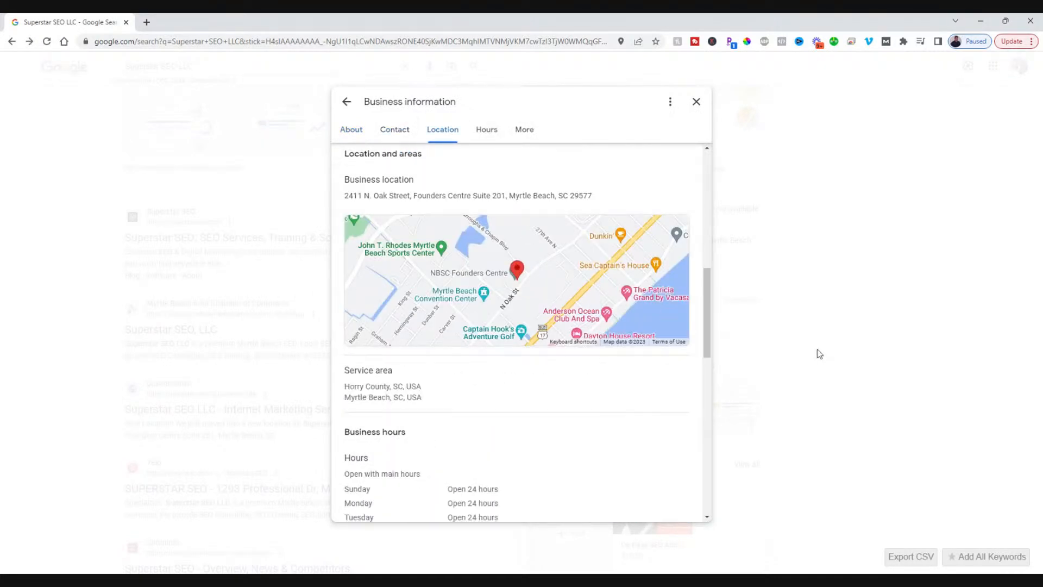
left_click(819, 353)
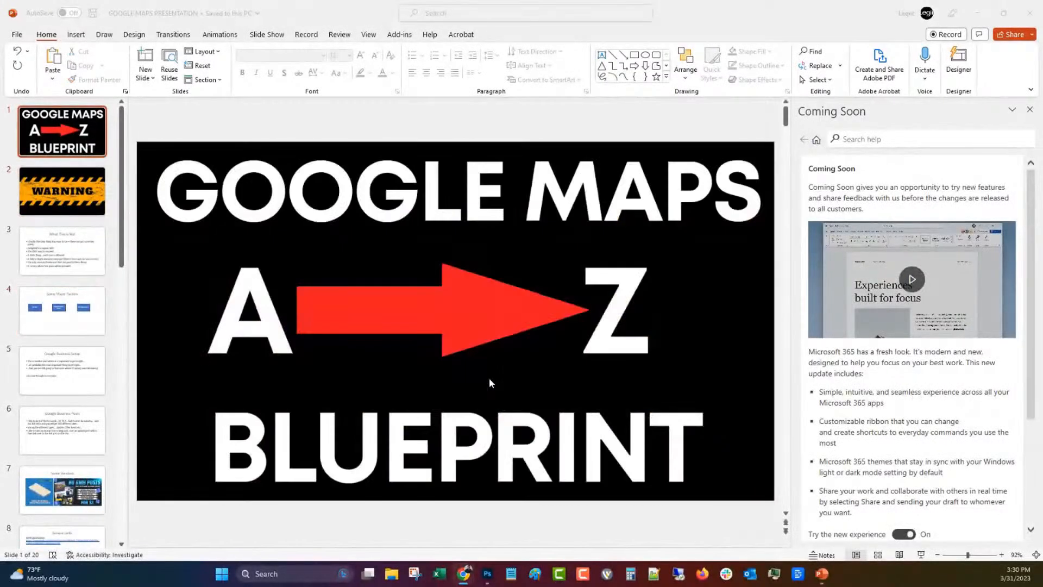
Step: In the PowerPoint file GOOGLE MAPS PRESENTATION, close the Coming Soon pane and run the slide show from the title to the WARNING slide
left_click(397, 114)
left_click(1029, 109)
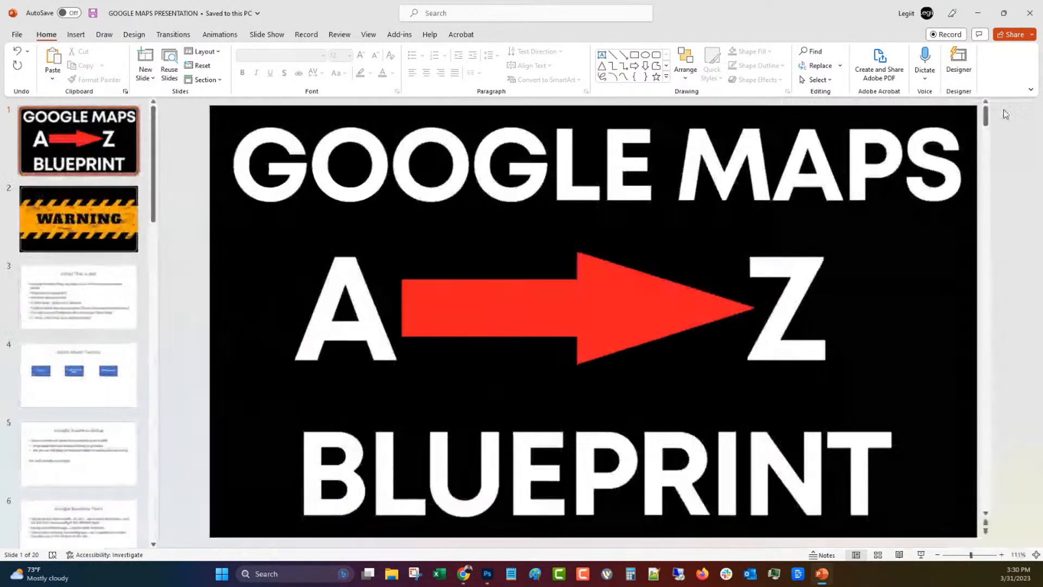
key("F5")
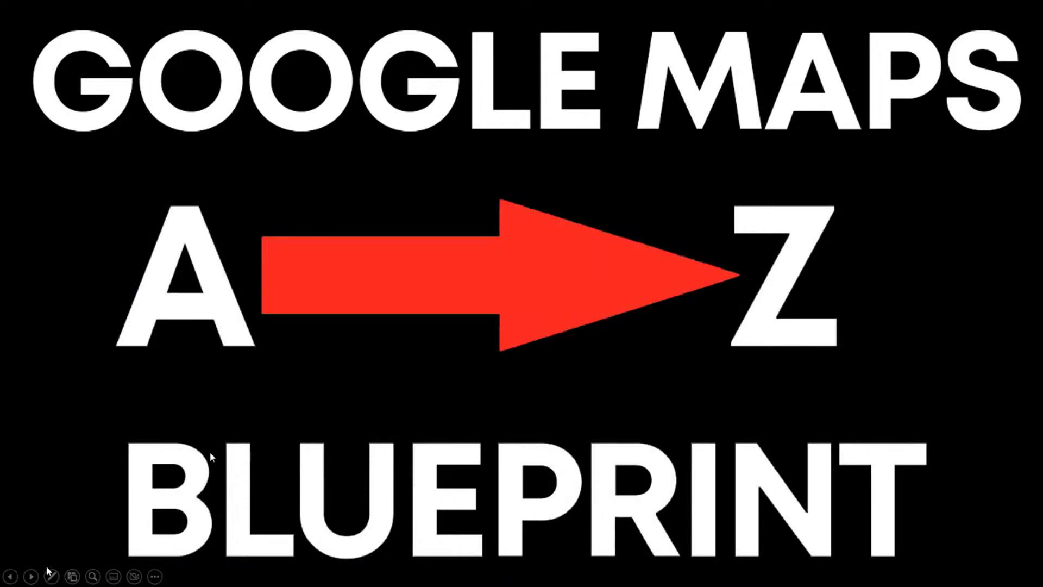
left_click(31, 577)
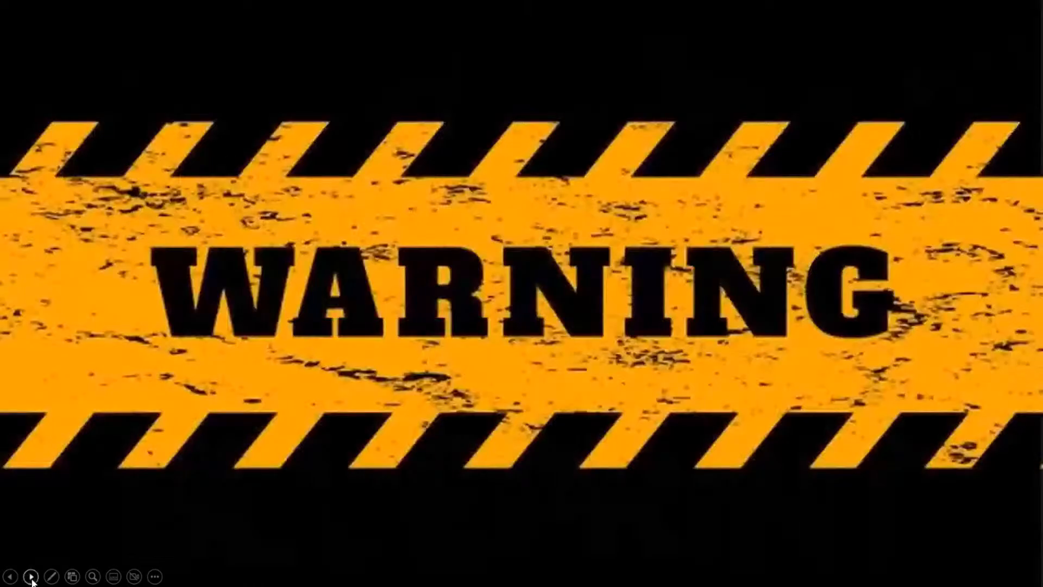